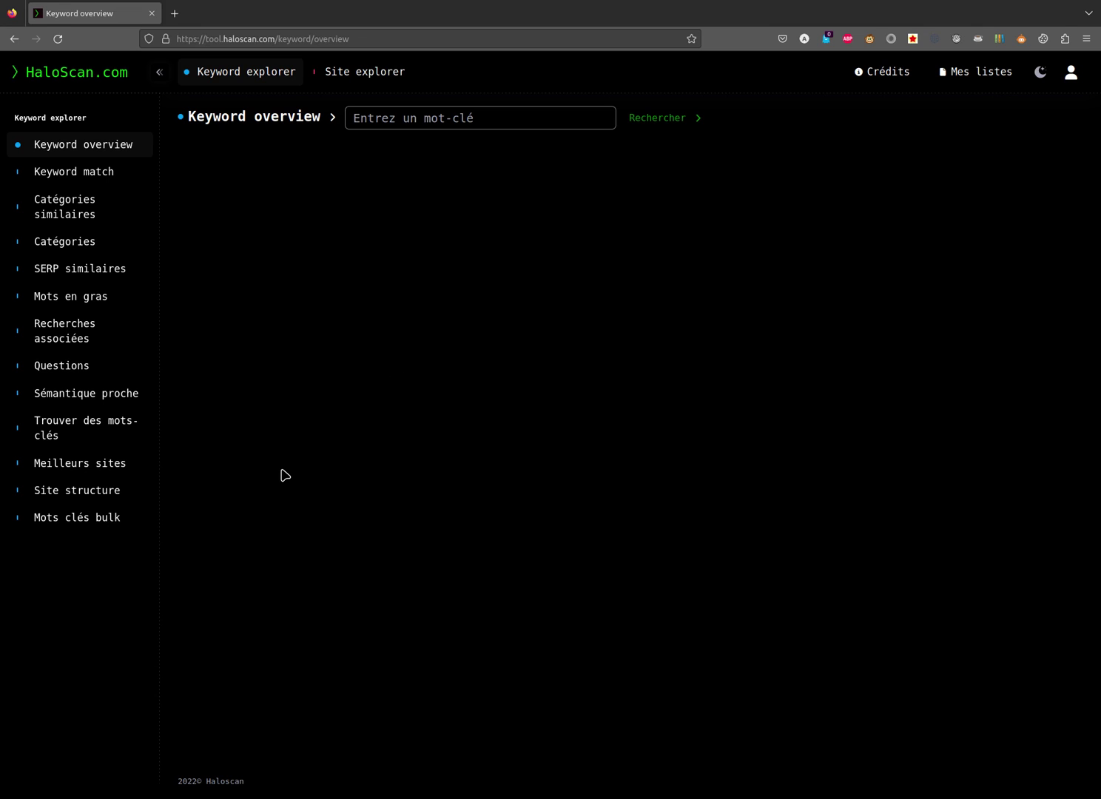
- Find keywords for "whisky" with Trouver des mots-clés, using the serp, related and match modes and keeping the input keyword
click(92, 423)
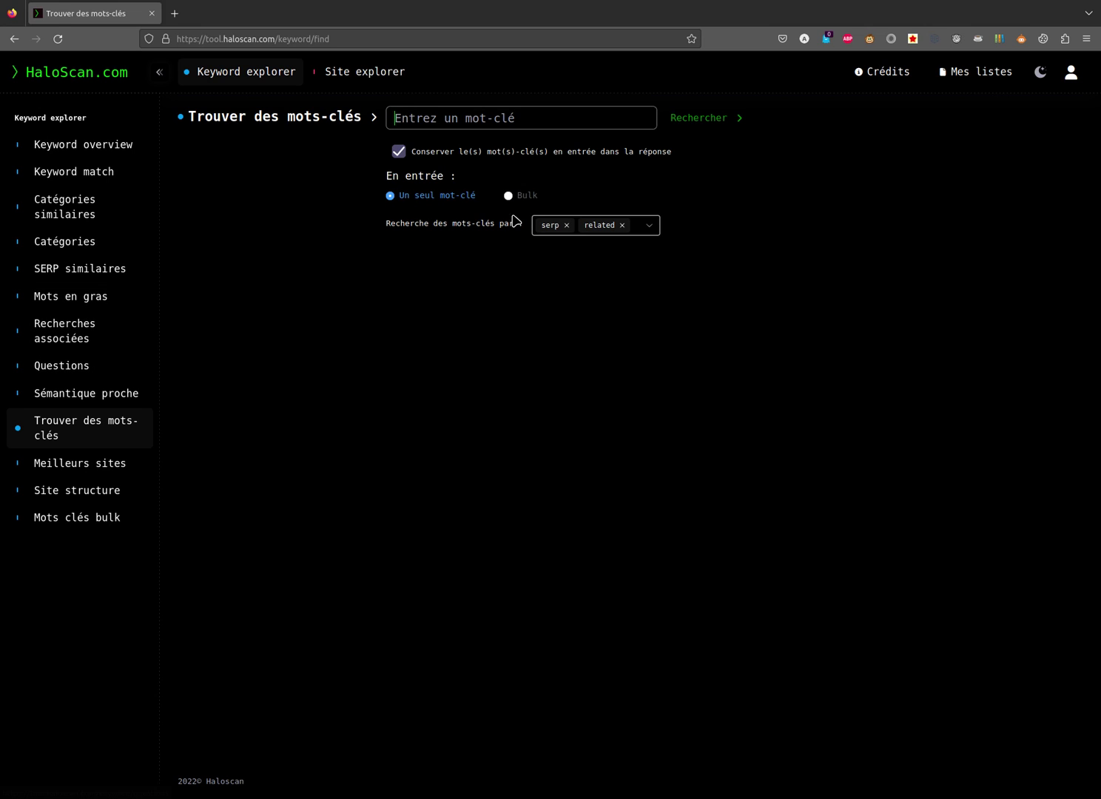
click(532, 124)
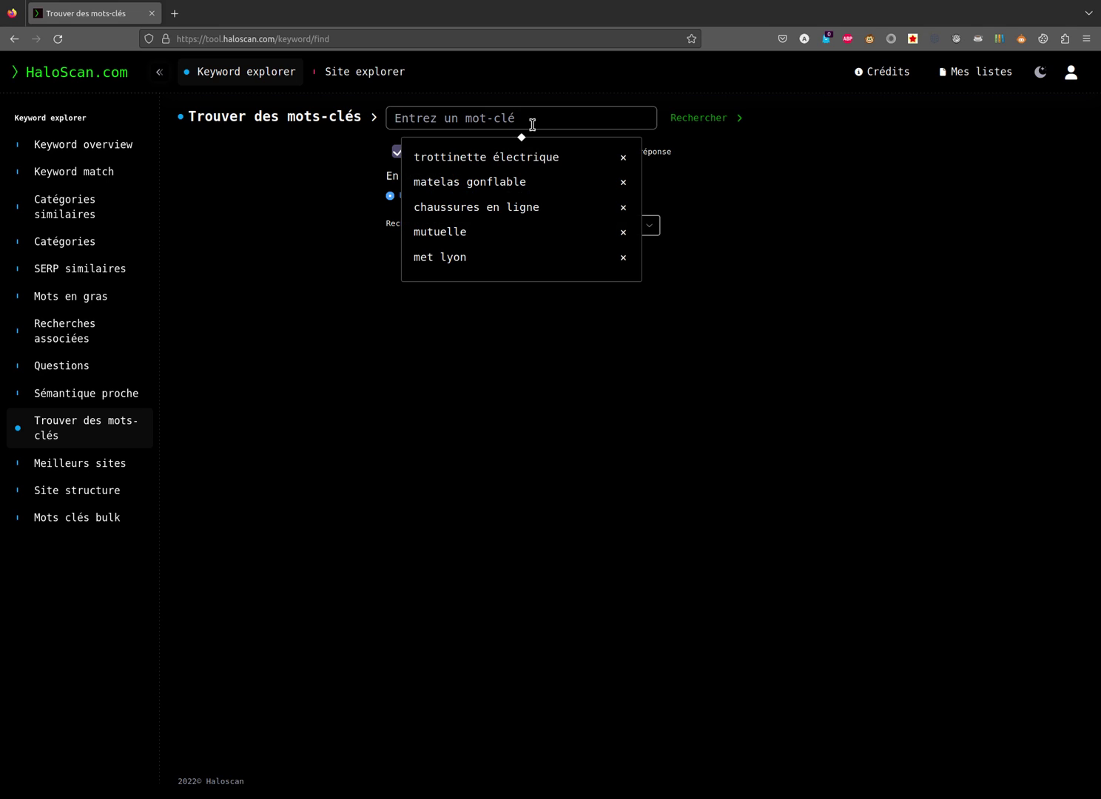
text(whisky)
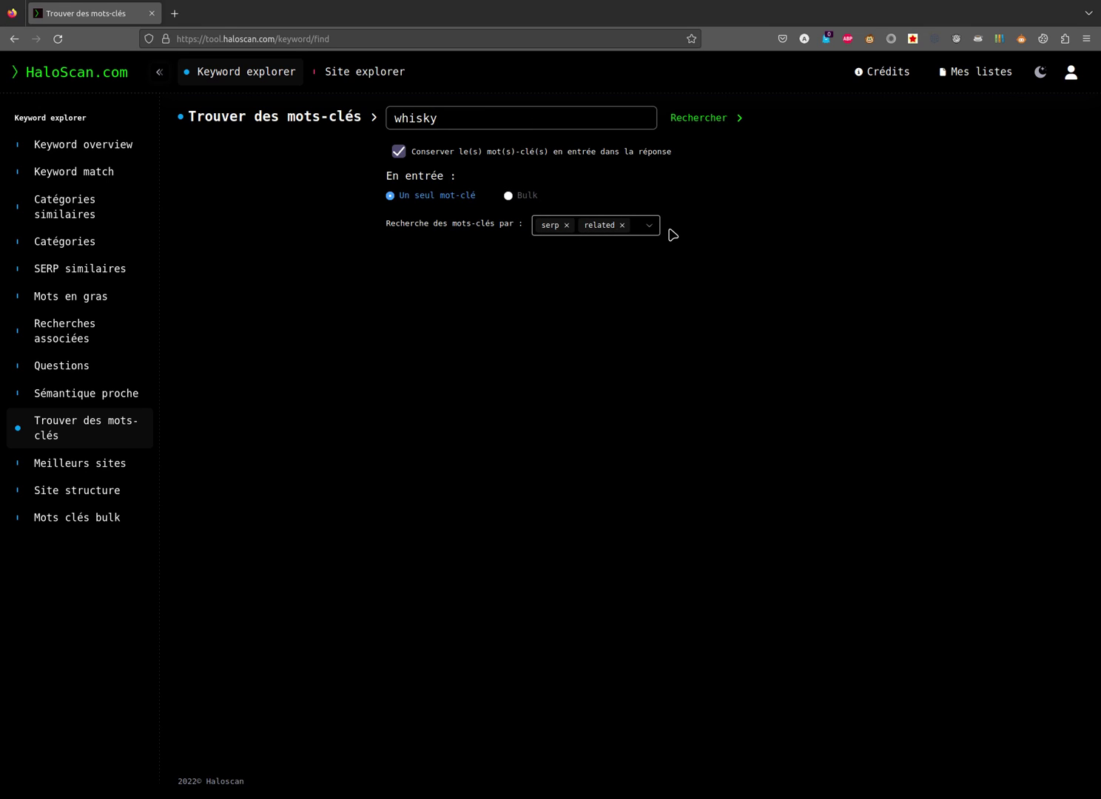
click(647, 231)
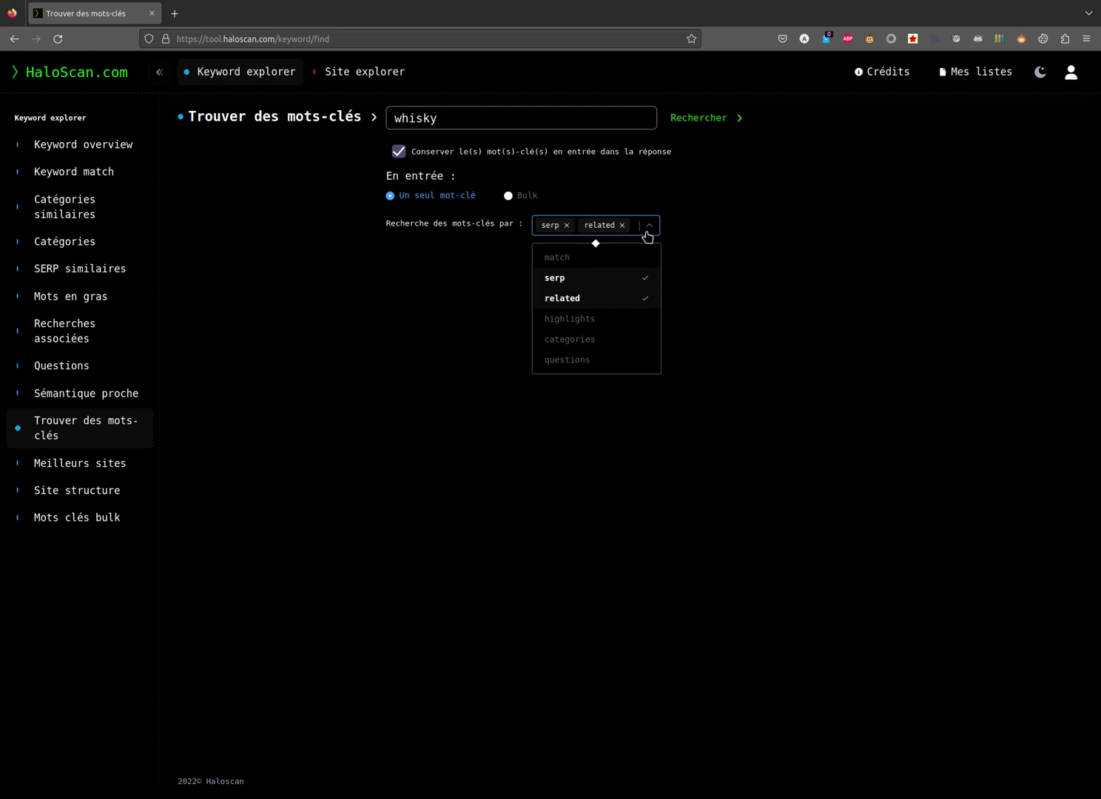
click(595, 259)
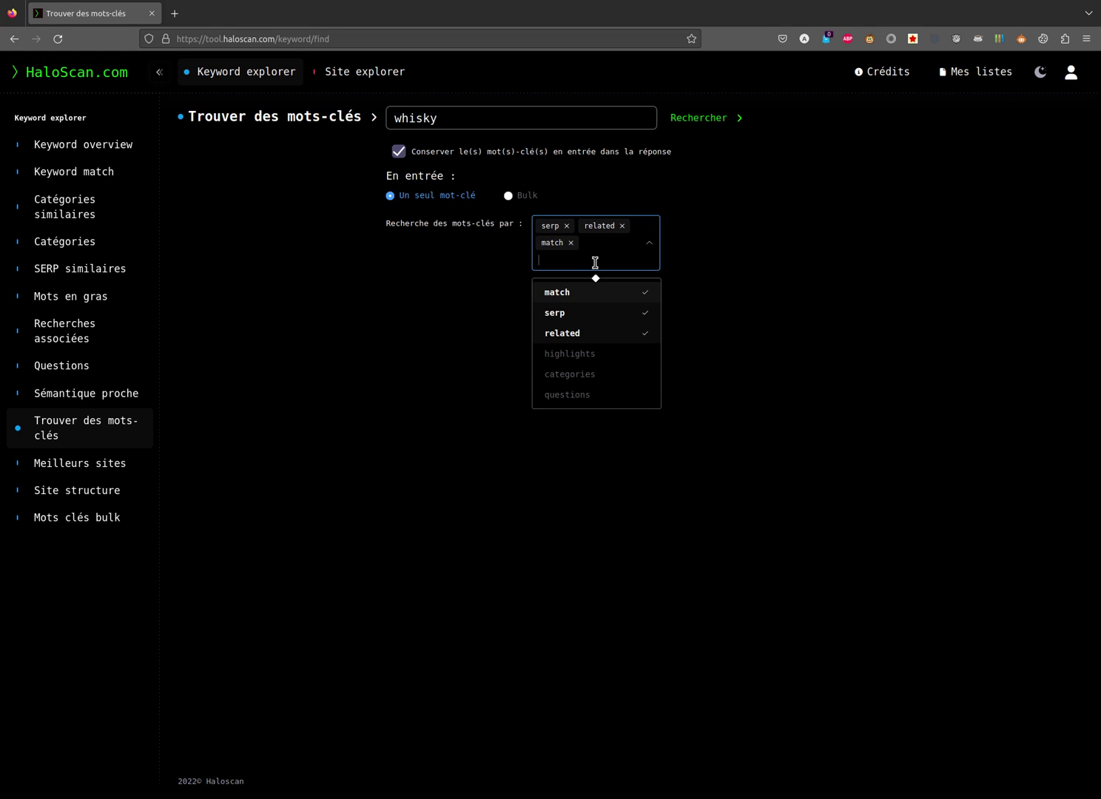
click(754, 195)
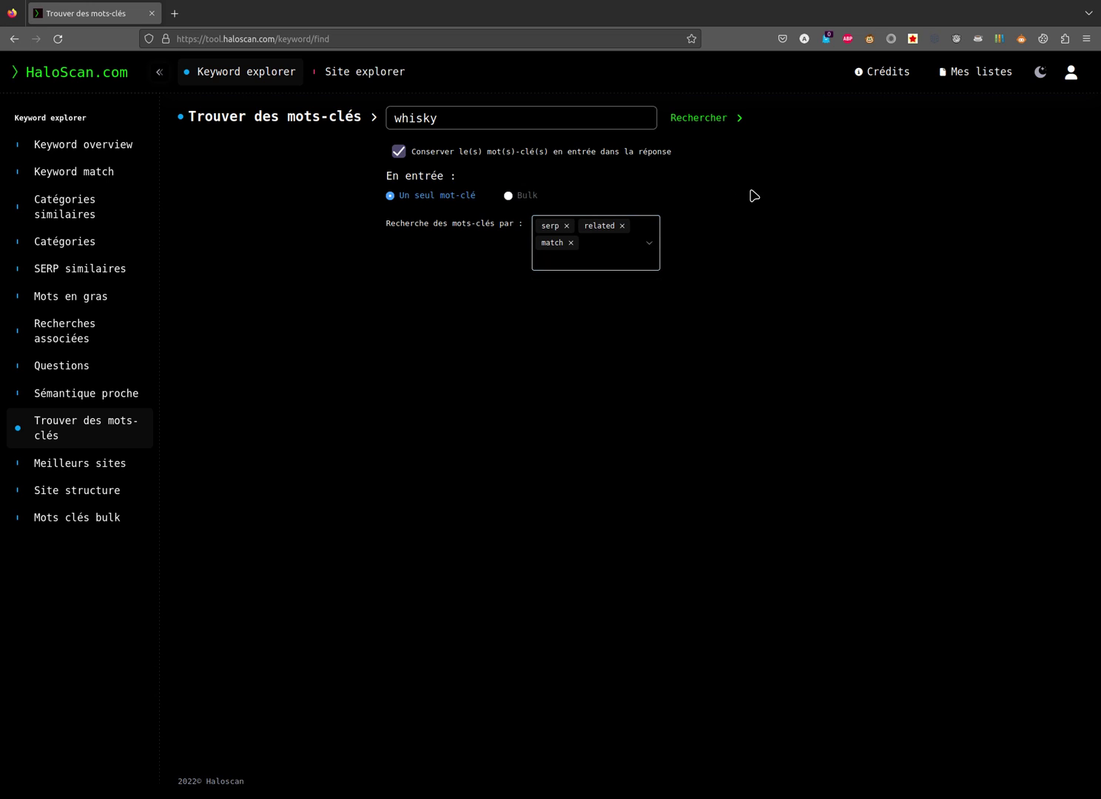
click(703, 135)
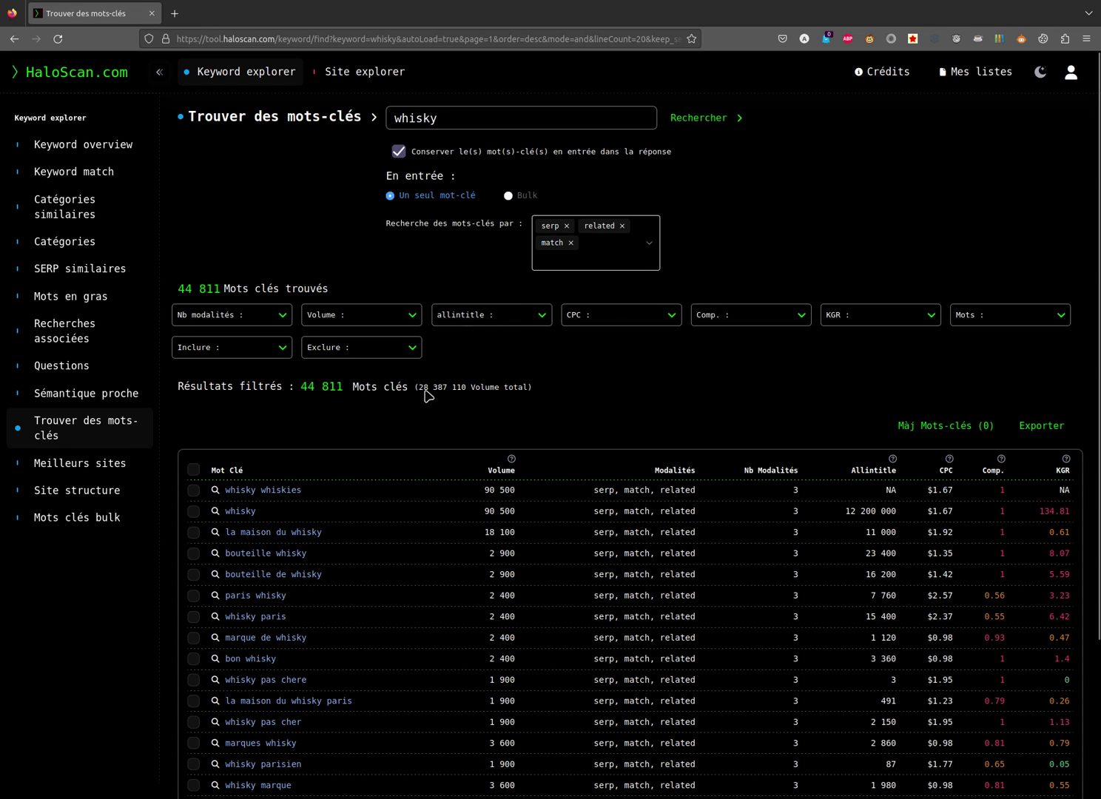
- Set the keyword results table to show 1000 rows per page
scroll(338, 390, down, 3)
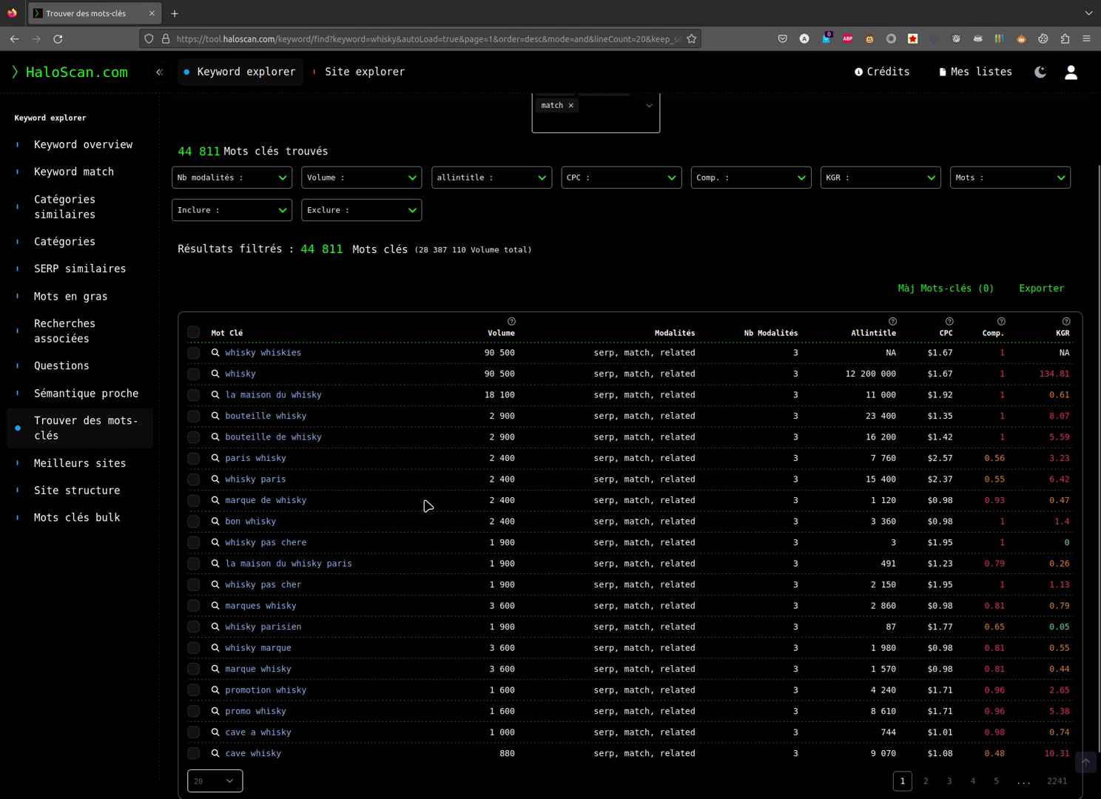
scroll(428, 506, down, 1)
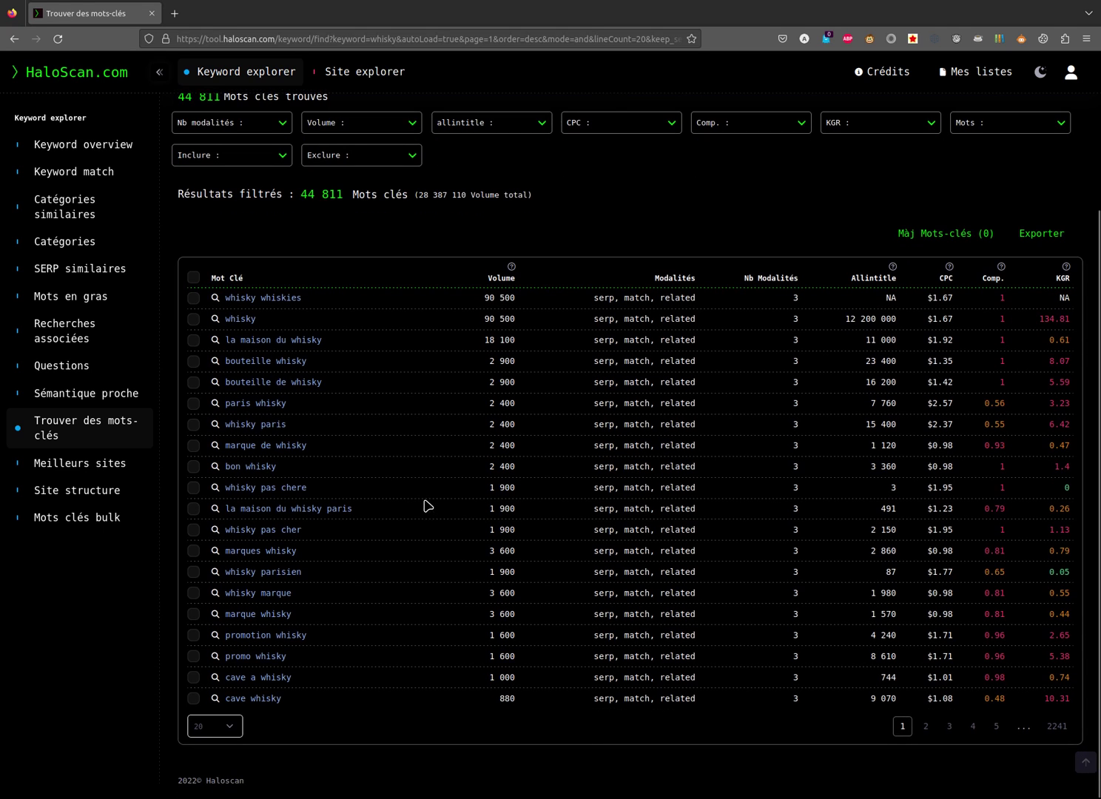
click(198, 738)
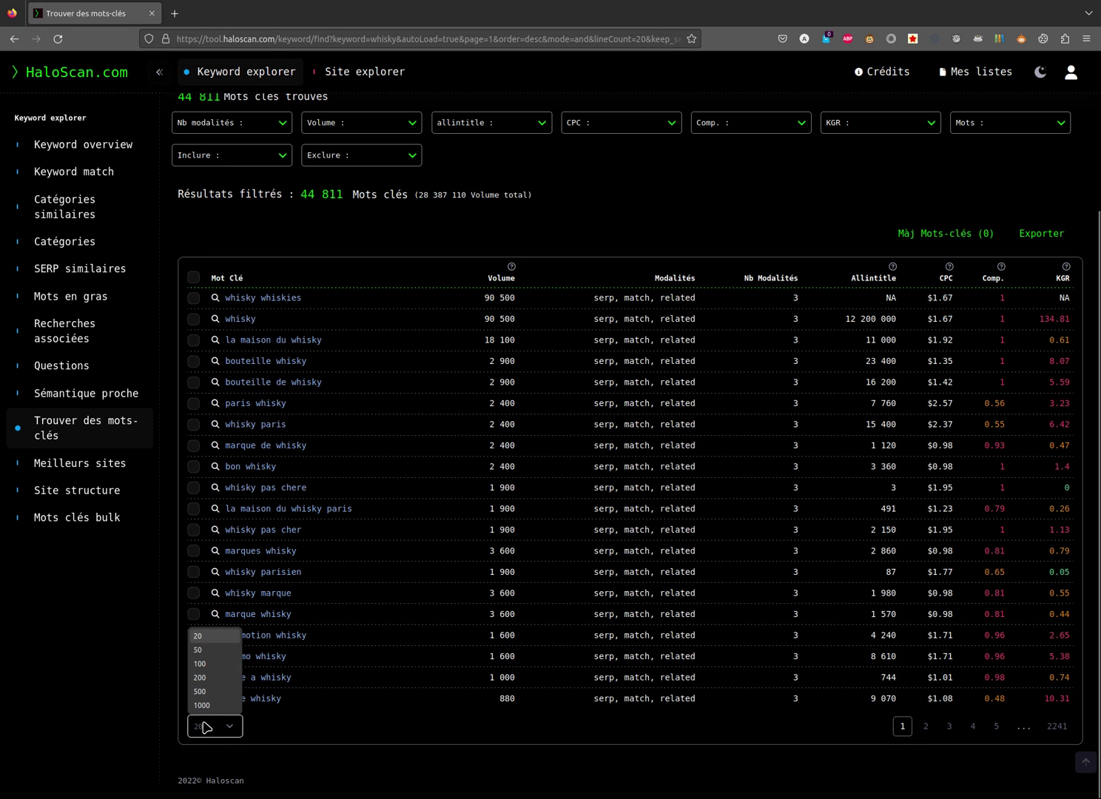
click(201, 705)
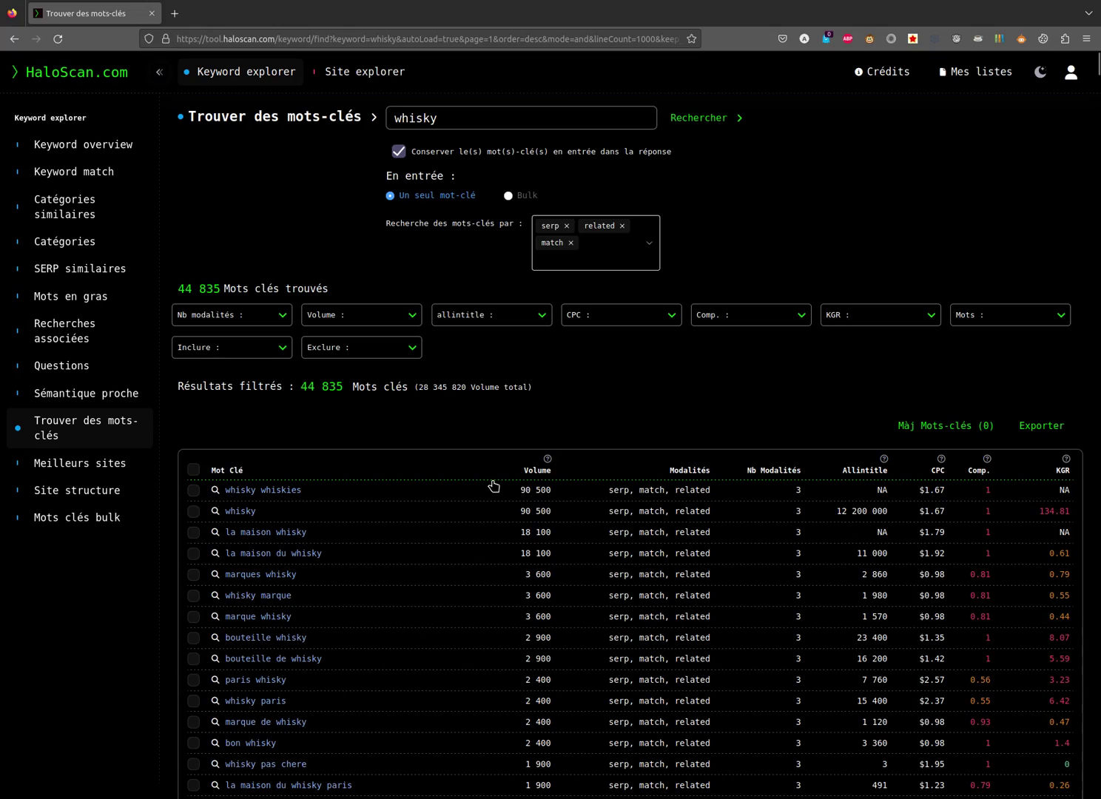
- Look through the keywords, select all 1000 on the page and save them as a new keyword list named "whisky"
scroll(493, 486, down, 2)
scroll(494, 485, down, 20)
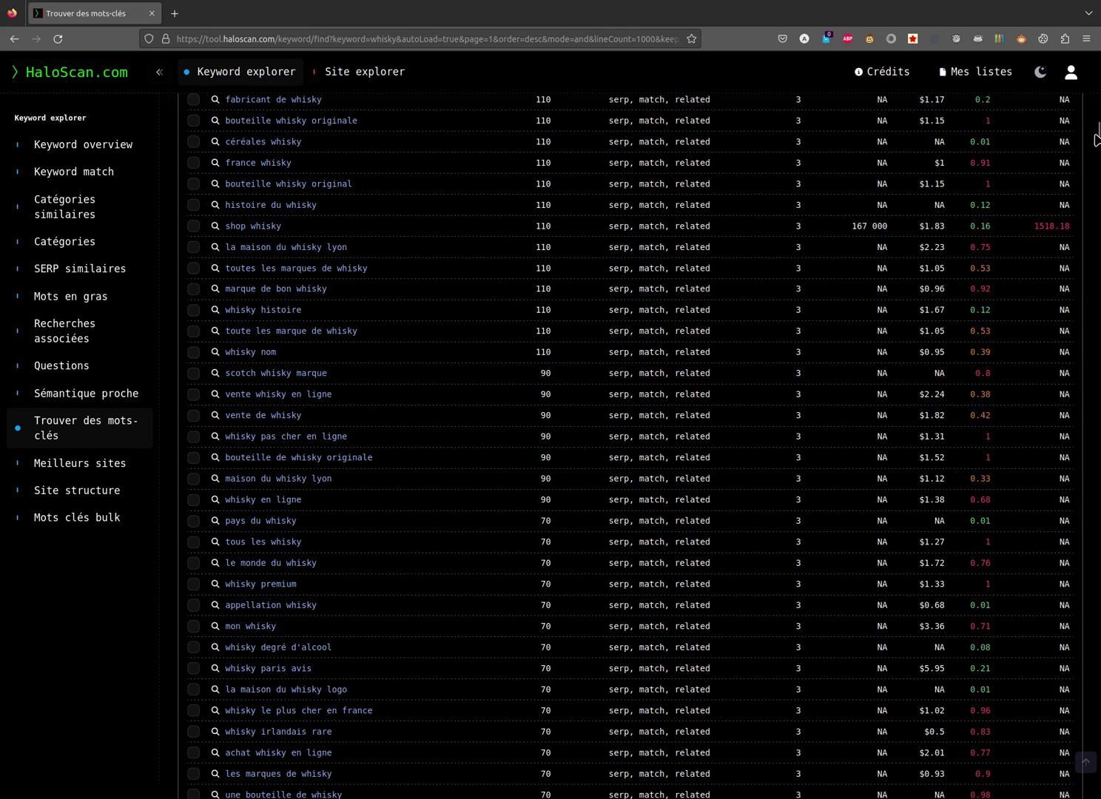
scroll(1098, 142, down, 3)
drag(1098, 143, 1099, 796)
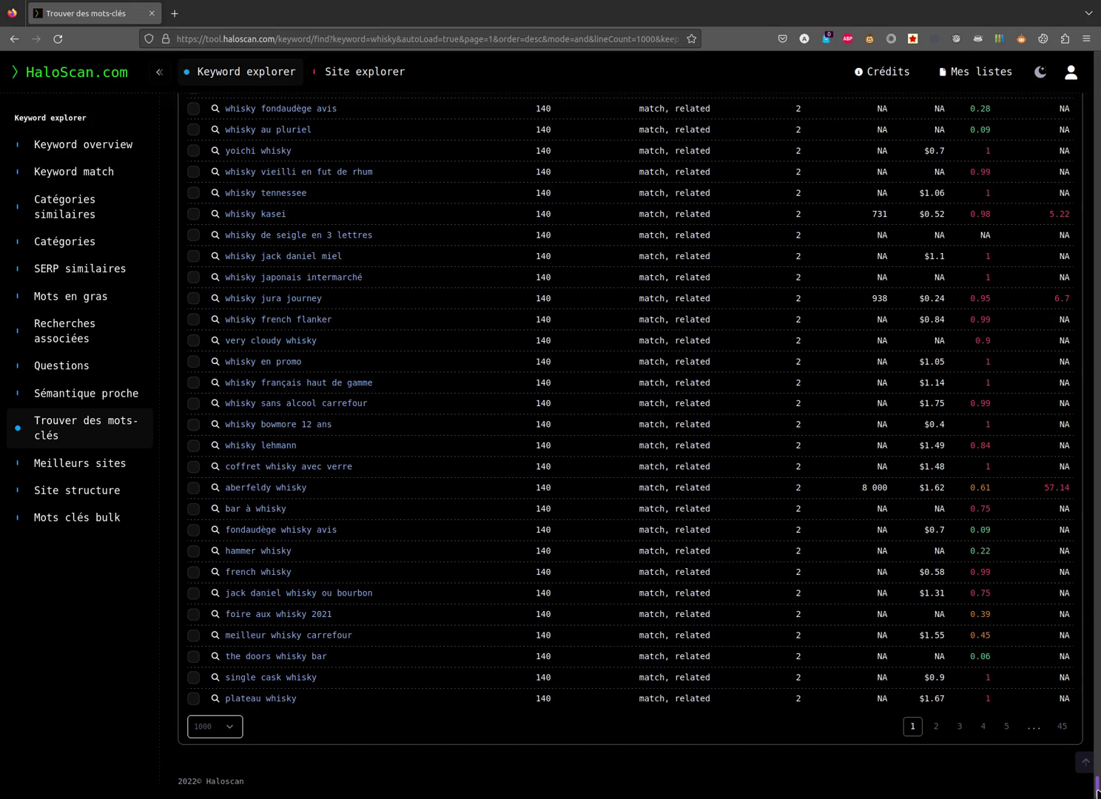
drag(1098, 792, 1098, 10)
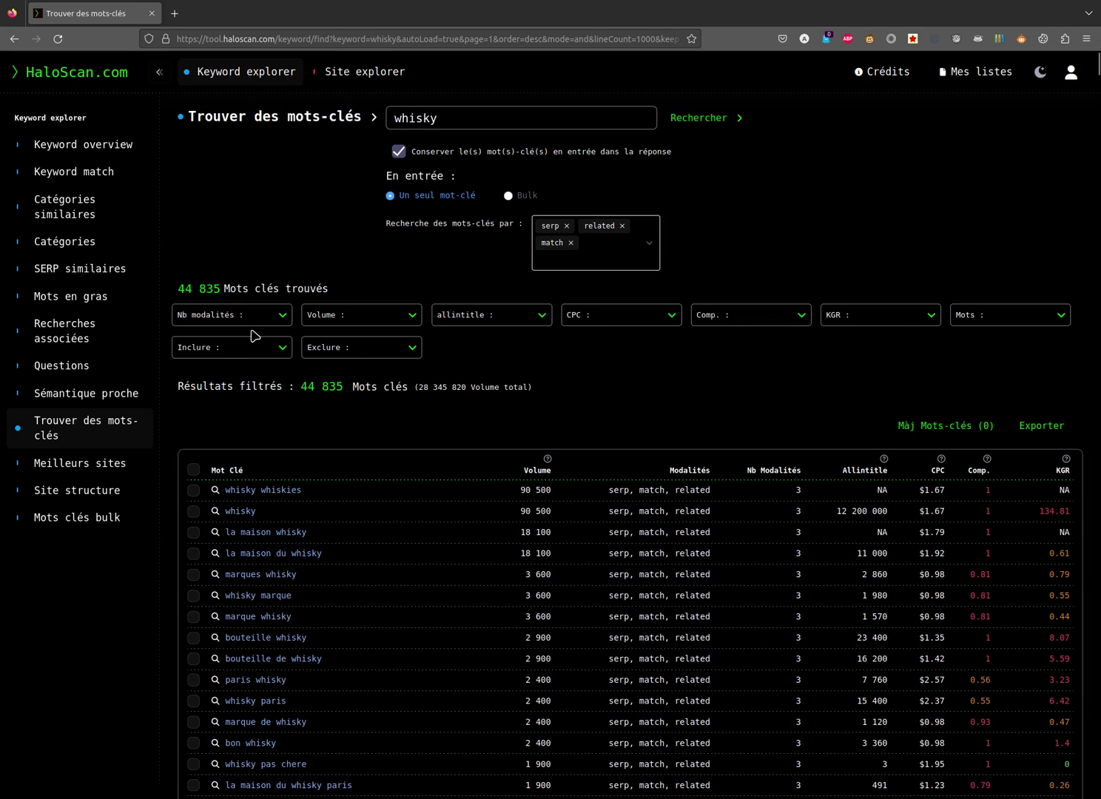
click(193, 469)
mouse_move(557, 433)
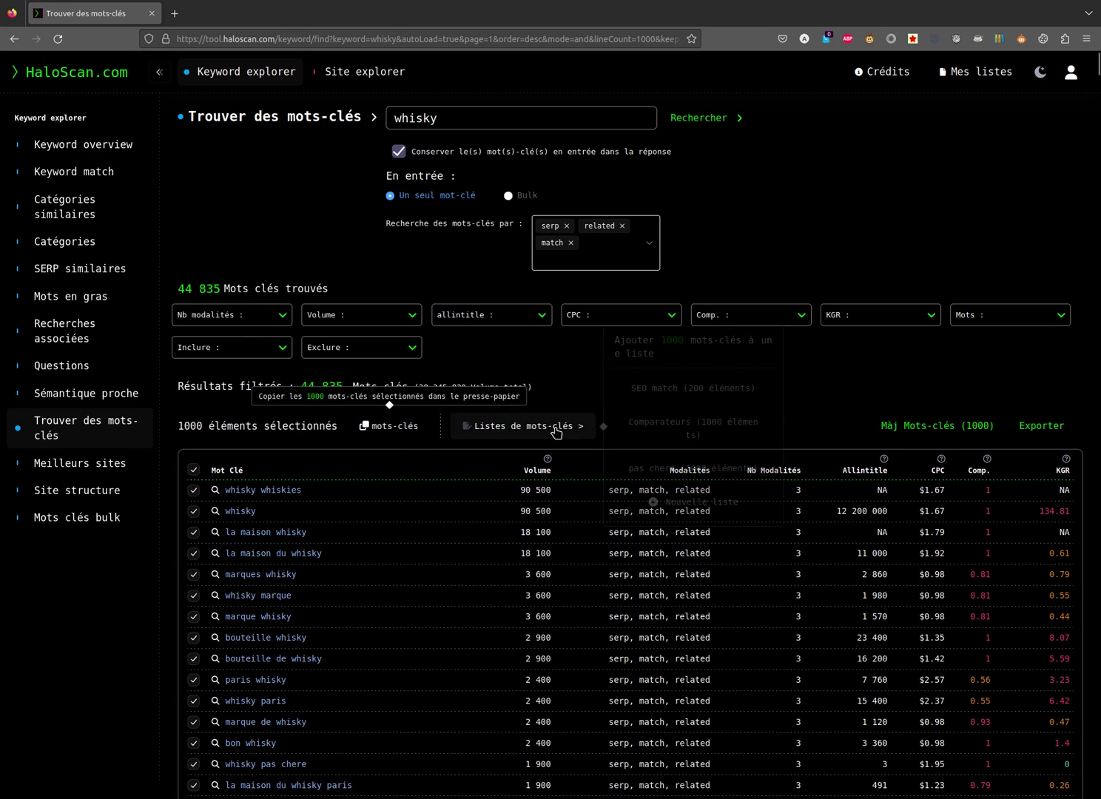
click(729, 510)
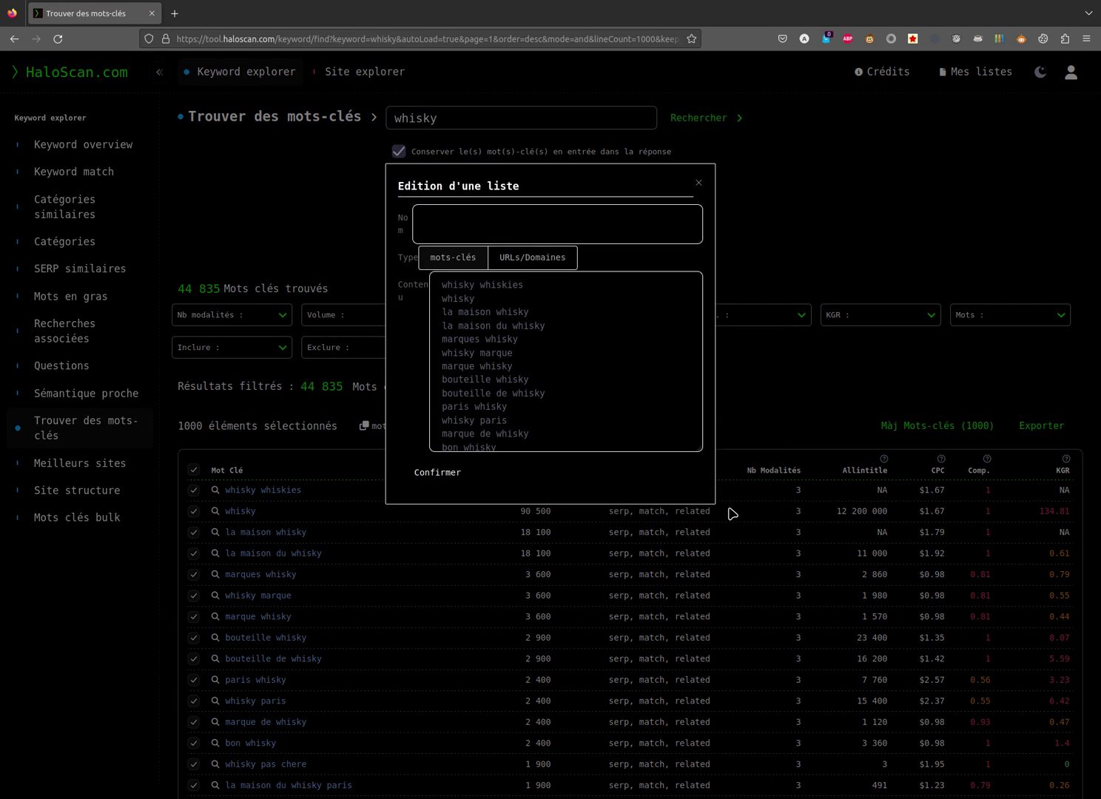
click(529, 206)
text(whisky)
click(434, 474)
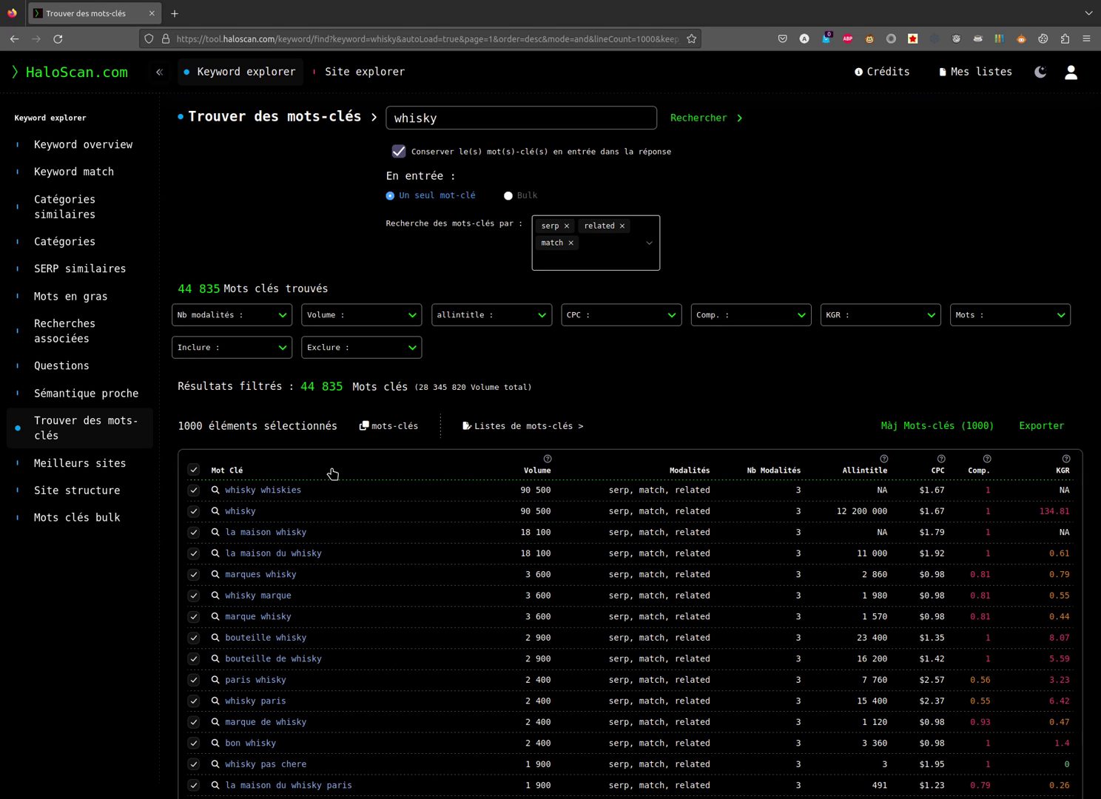
- Import the "whisky" list into Meilleurs sites and search for the best sites at domain root level
click(94, 464)
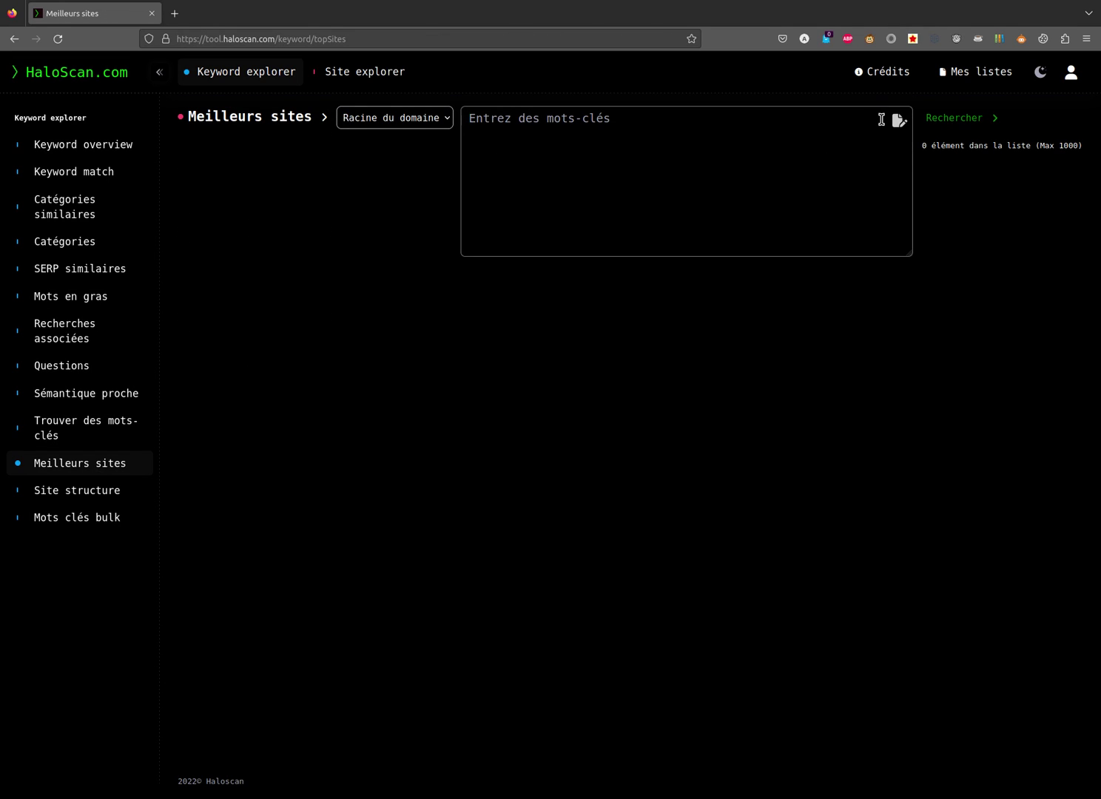
click(888, 126)
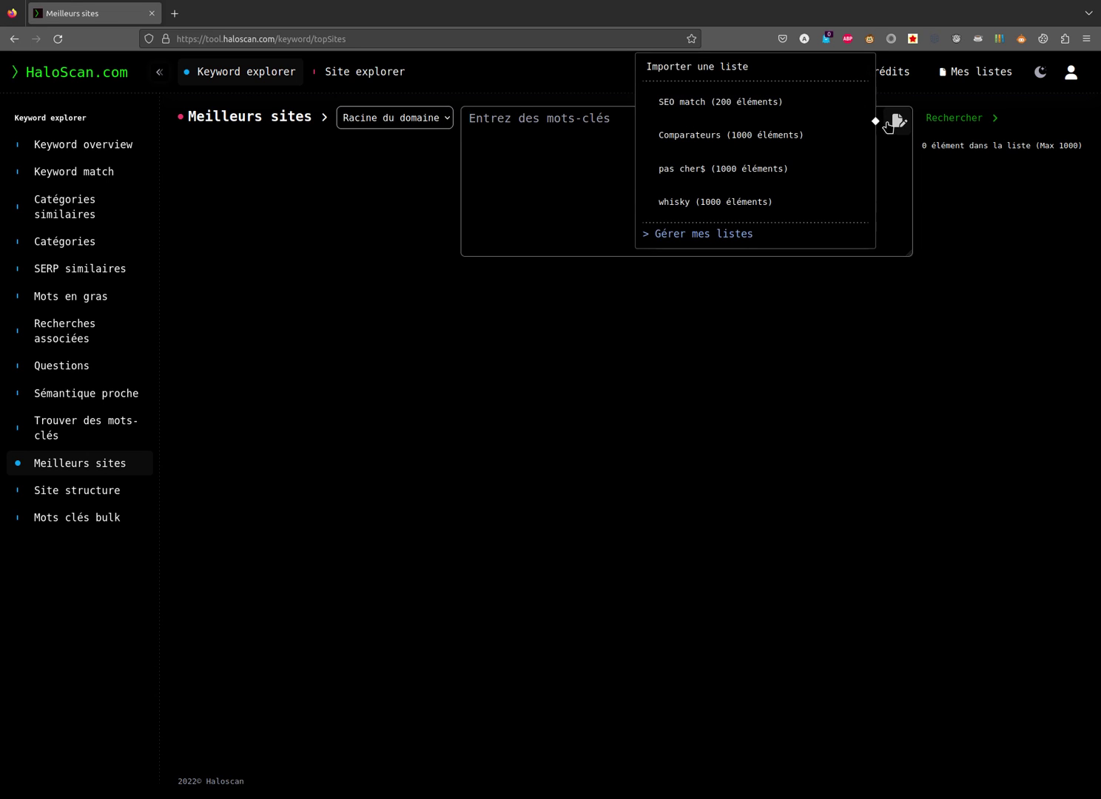
click(780, 199)
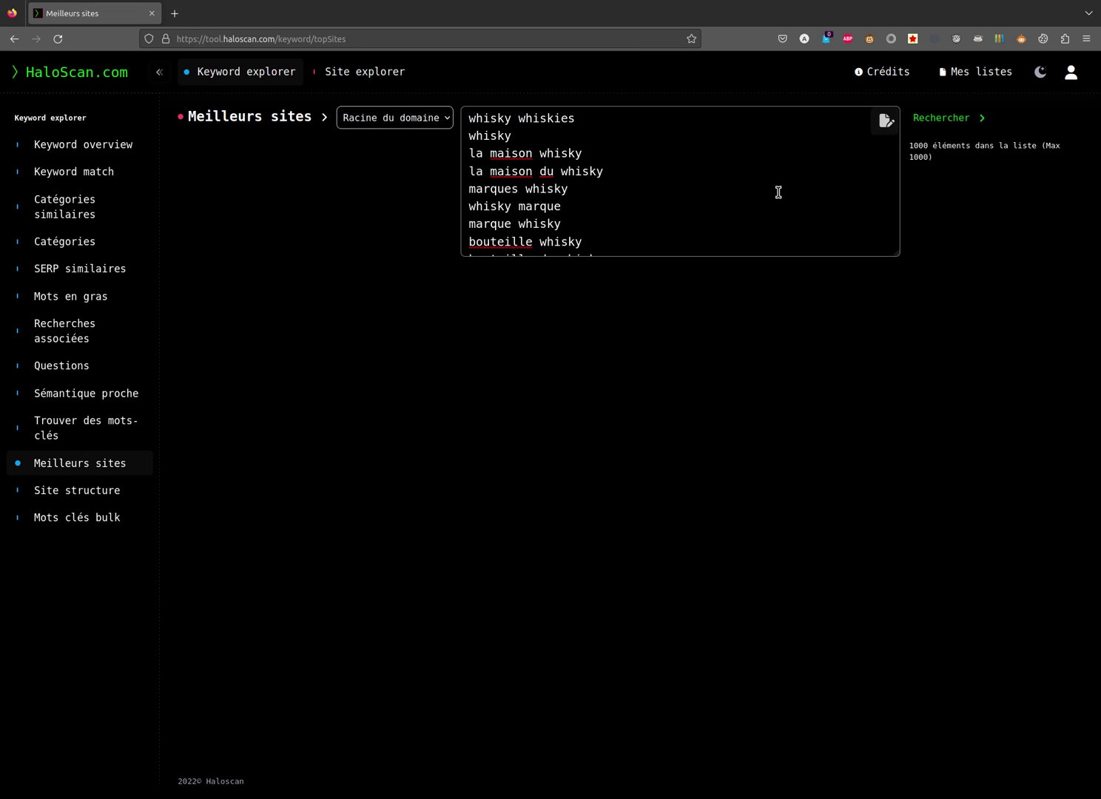
click(631, 192)
click(978, 127)
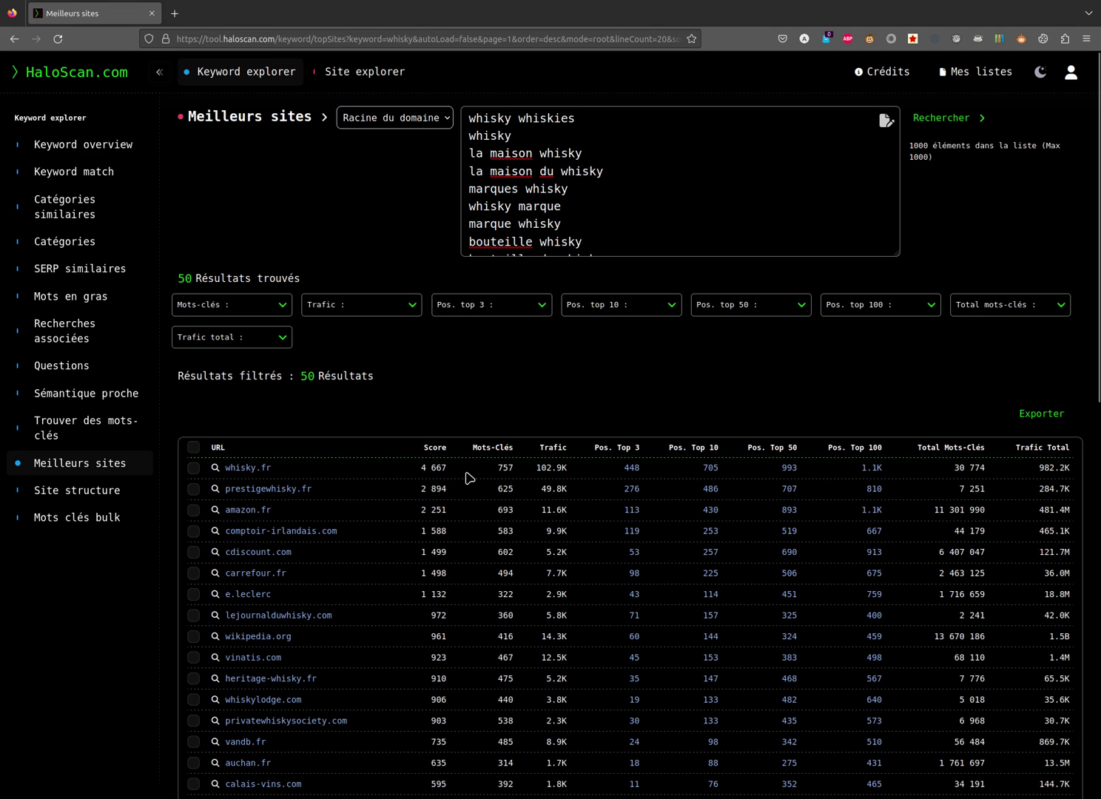
- Examine whisky.fr's keyword count and traffic on the list against its total keywords and total traffic
double_click(507, 469)
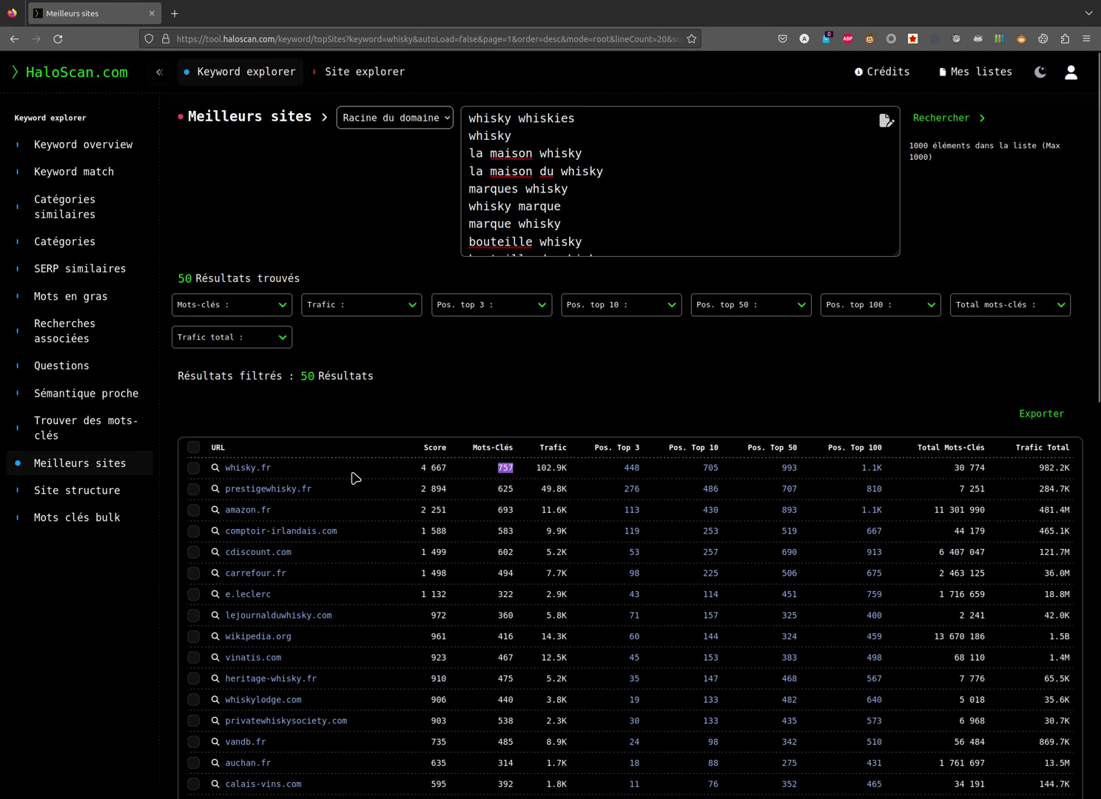
click(481, 473)
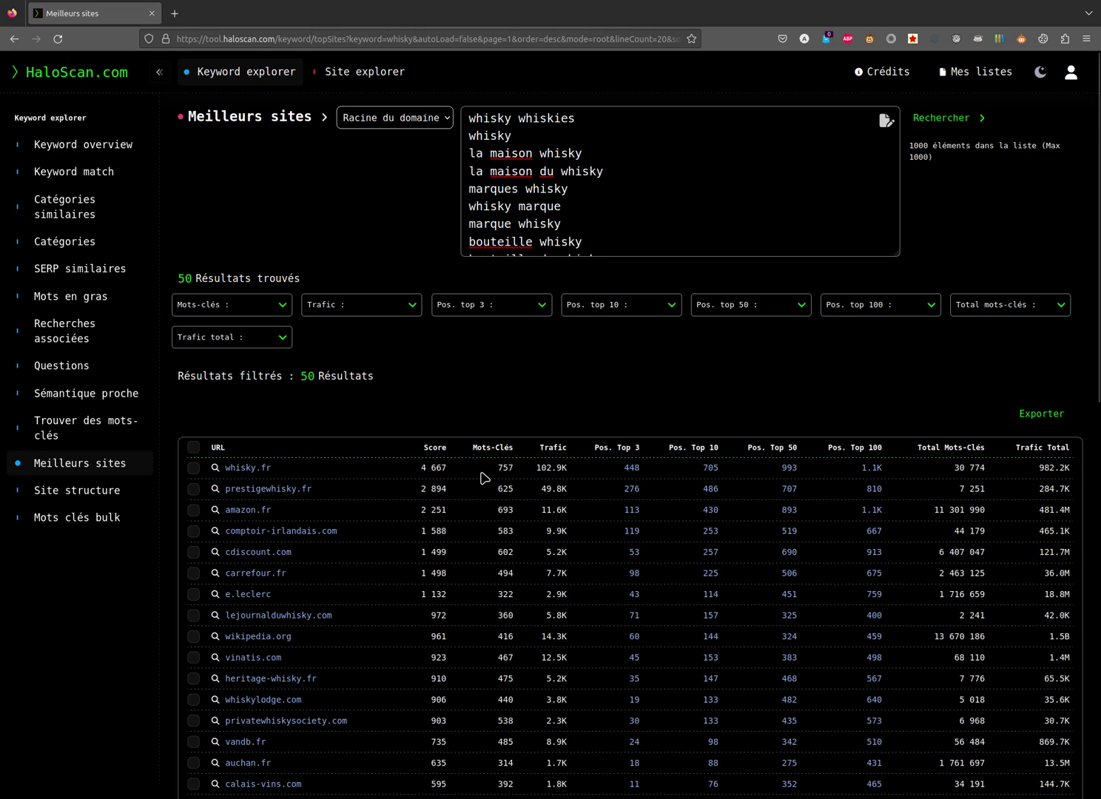
drag(497, 470, 513, 470)
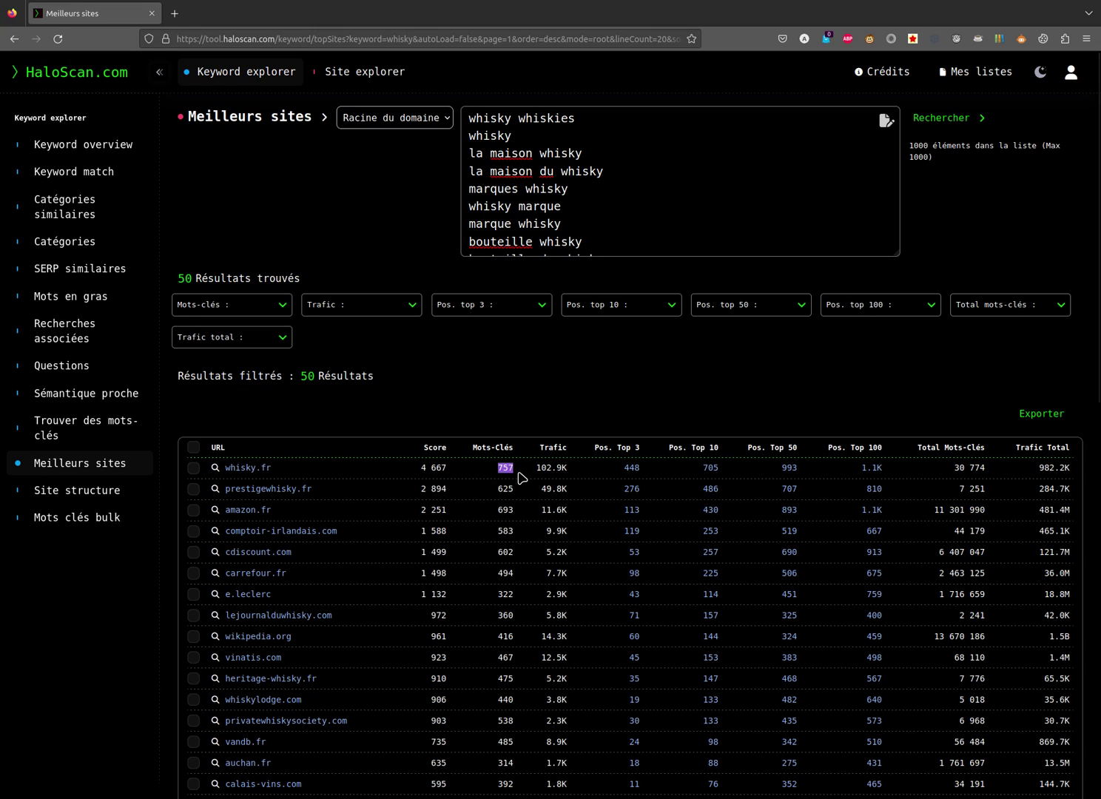
drag(537, 476, 580, 479)
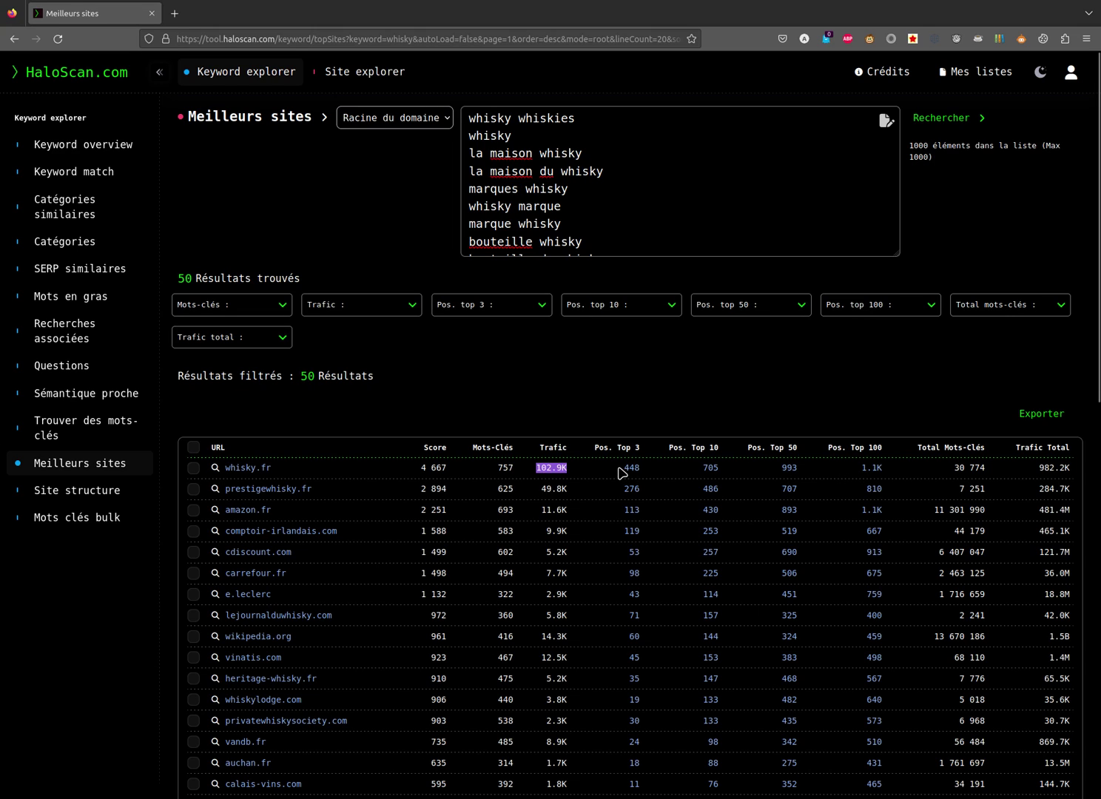
drag(495, 466, 521, 473)
click(1000, 473)
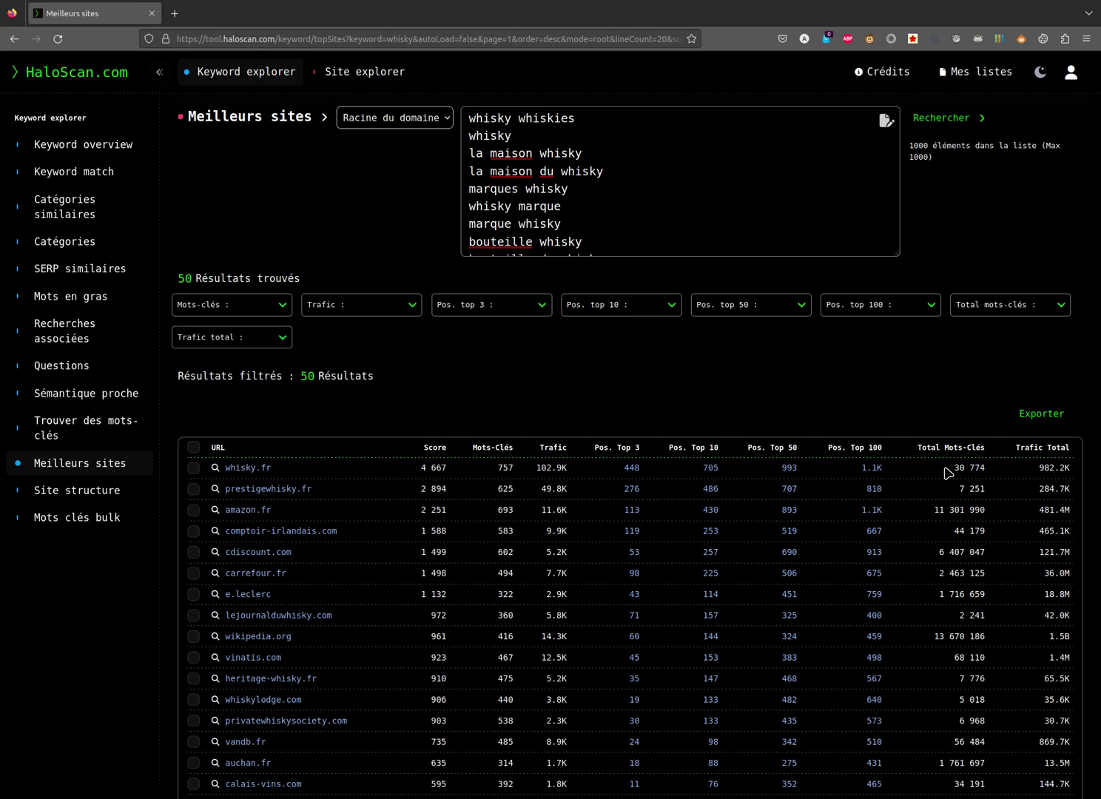
drag(947, 469, 999, 468)
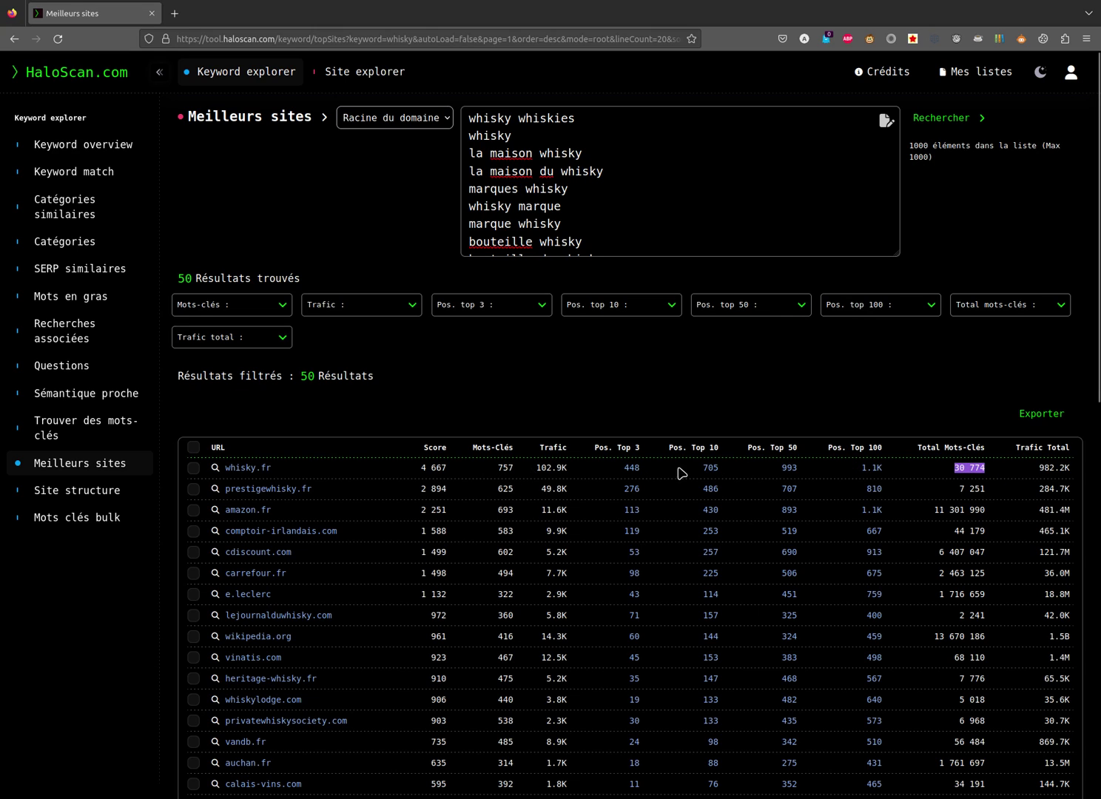
click(1041, 467)
drag(1041, 467, 1075, 473)
click(1075, 473)
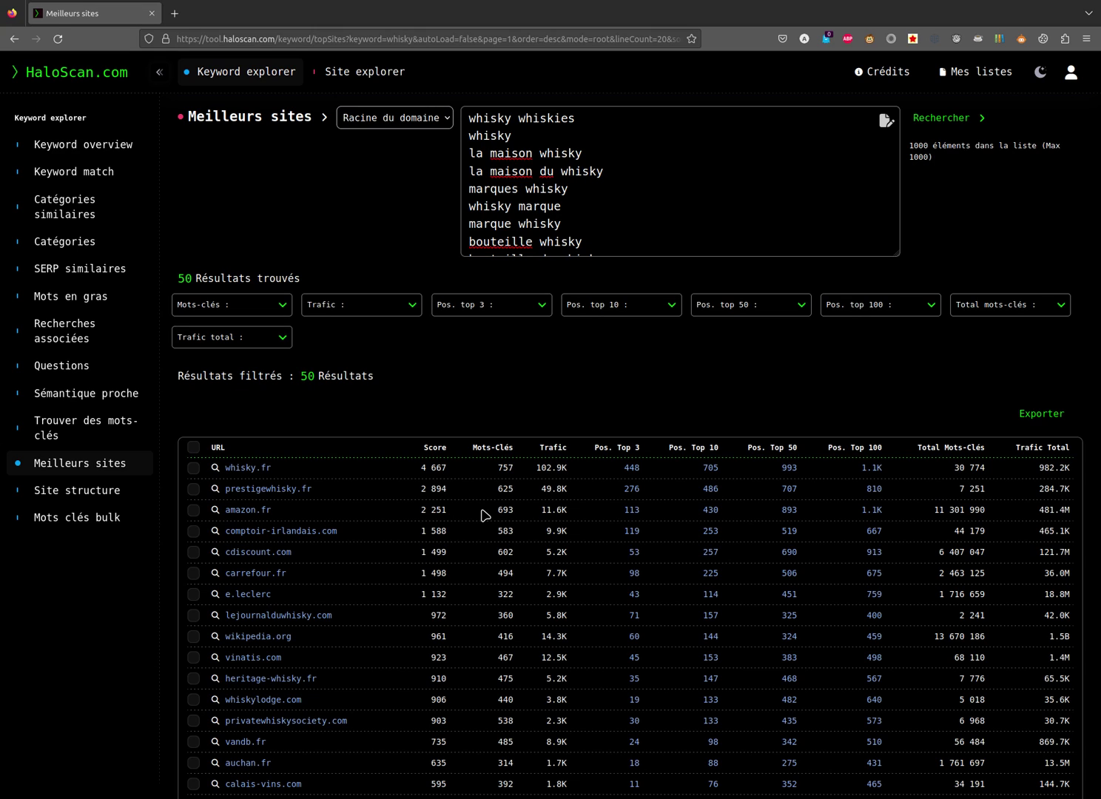
- Compare the keyword counts of amazon.fr and prestigewhisky.fr, and check amazon.fr's total keywords
drag(485, 515, 528, 515)
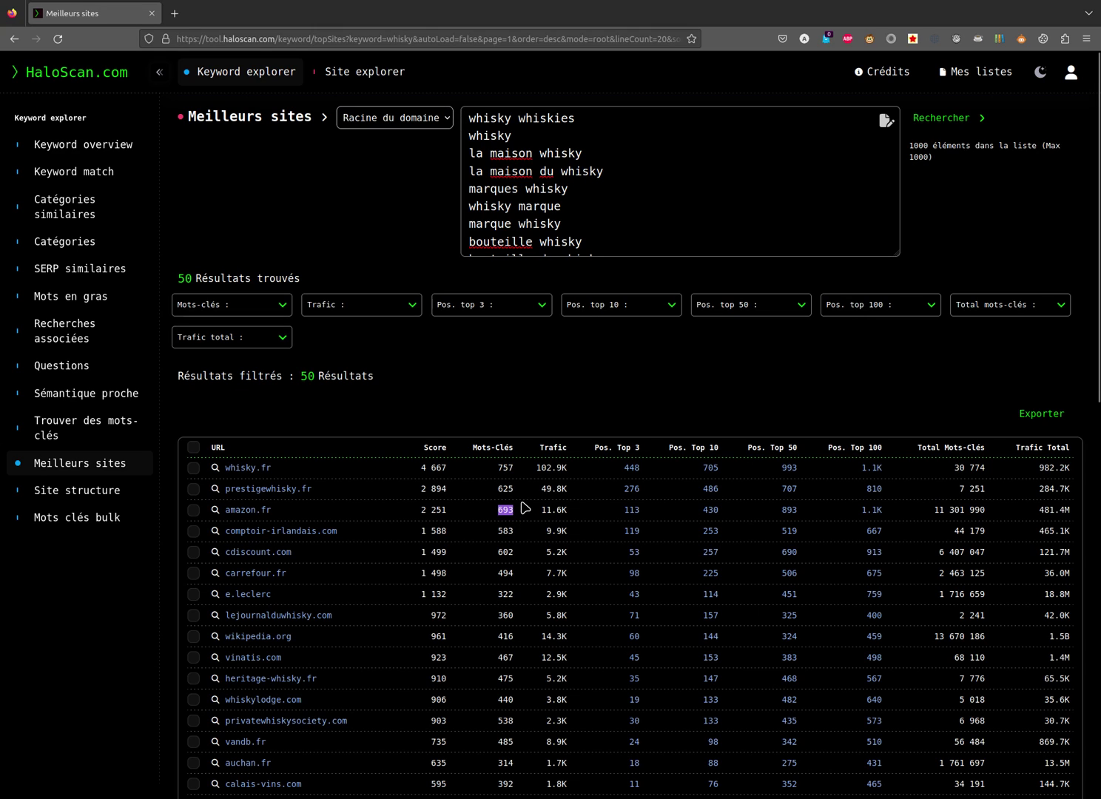
click(521, 489)
mouse_move(518, 489)
mouse_down()
mouse_move(466, 496)
mouse_move(504, 490)
mouse_up()
click(458, 506)
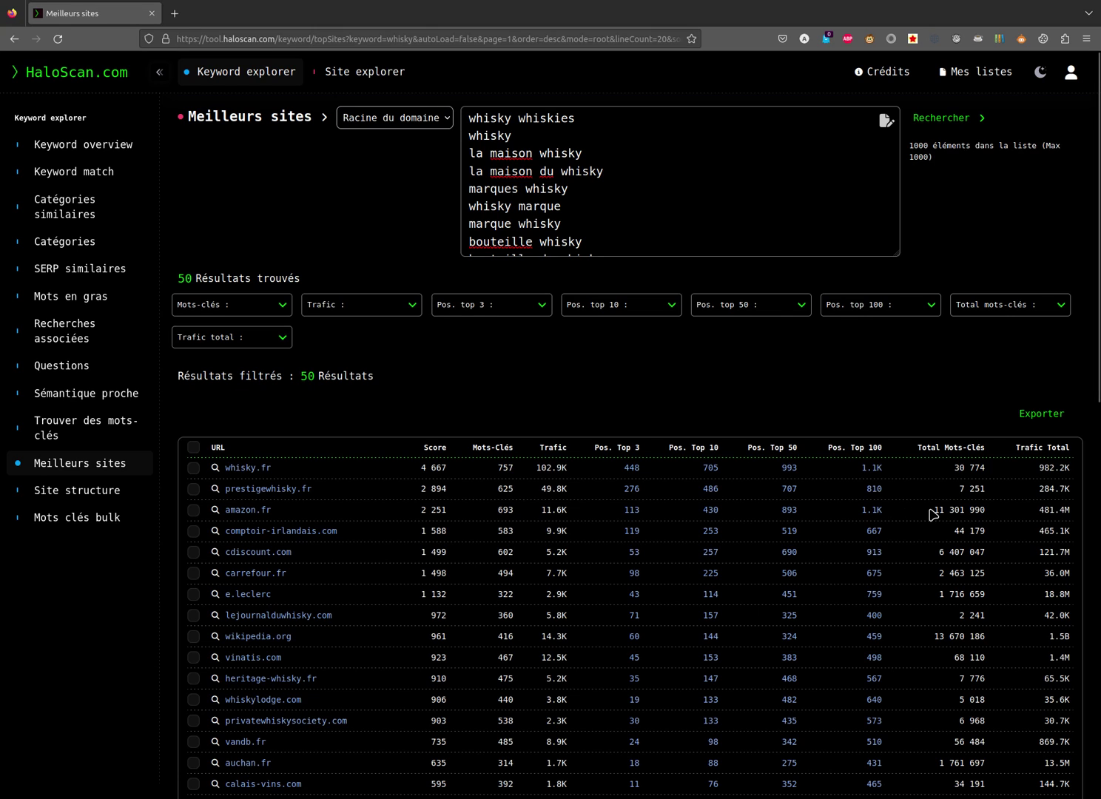
drag(933, 510, 984, 509)
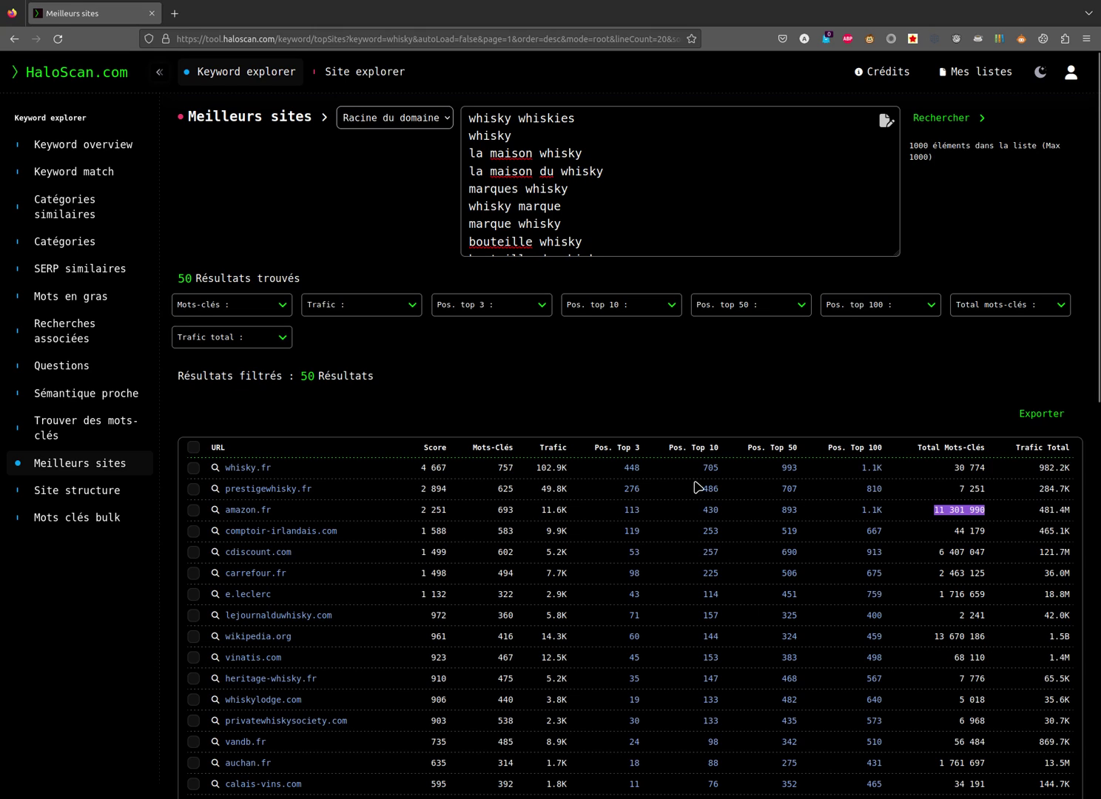
click(593, 487)
- Select whisky.fr, prestigewhisky.fr, comptoir-irlandais.com, lejournalduwhisky.com, heritage-whisky.fr, whiskylodge.com and privatewhiskysociety.com in the best-sites results
scroll(321, 510, down, 3)
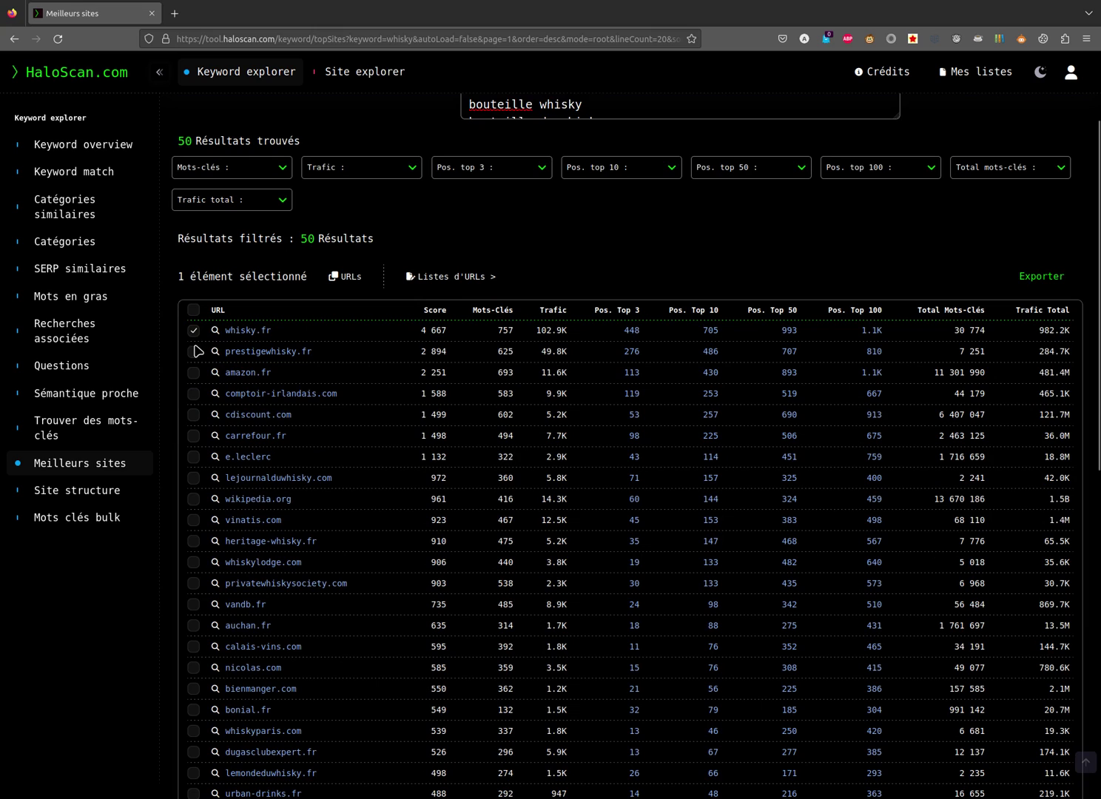
click(195, 353)
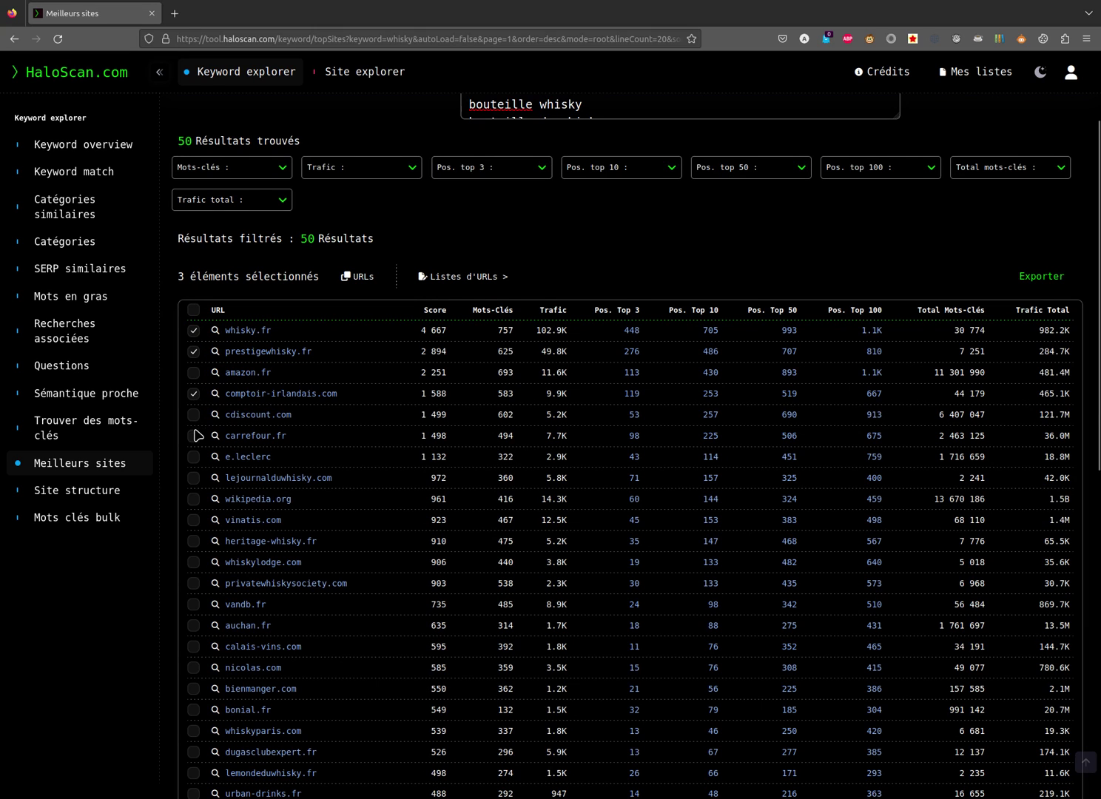
click(195, 479)
click(194, 543)
- Add whiskyparis.com, dugasclubexpert.fr, lemondeduwhisky.fr, urban-drinks.fr and lavignery.fr to the selected sites
scroll(198, 698, down, 2)
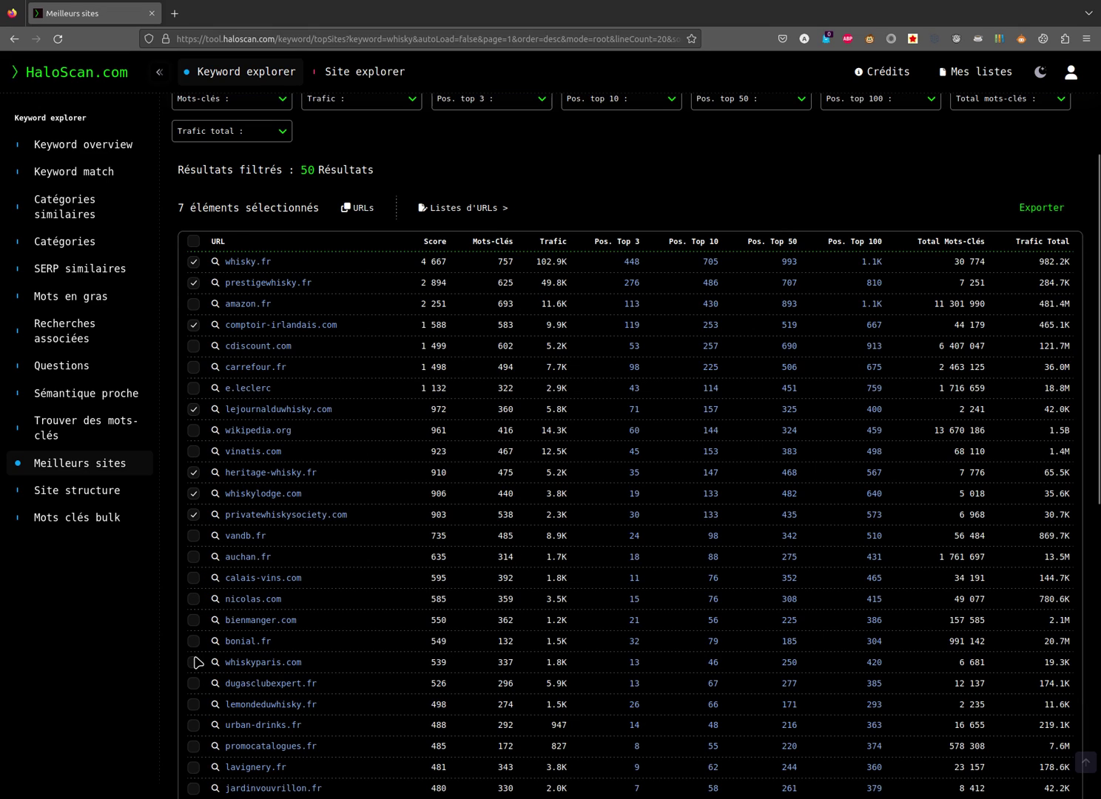
click(196, 663)
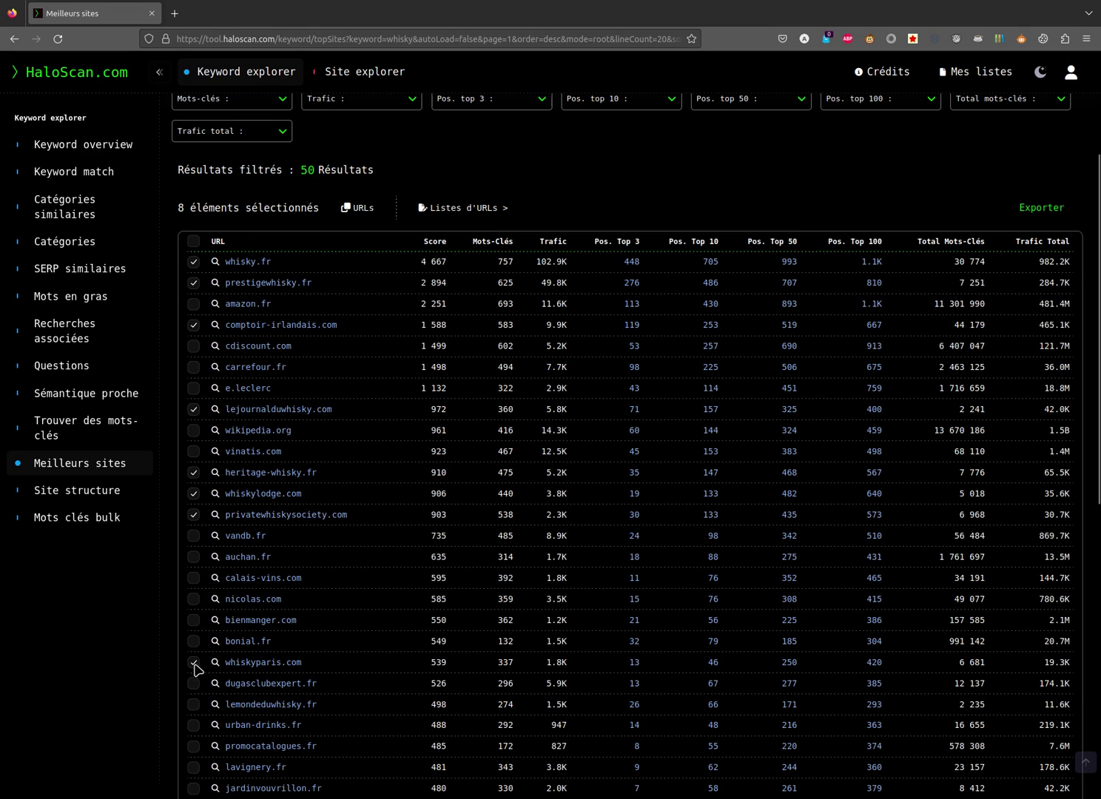
click(194, 706)
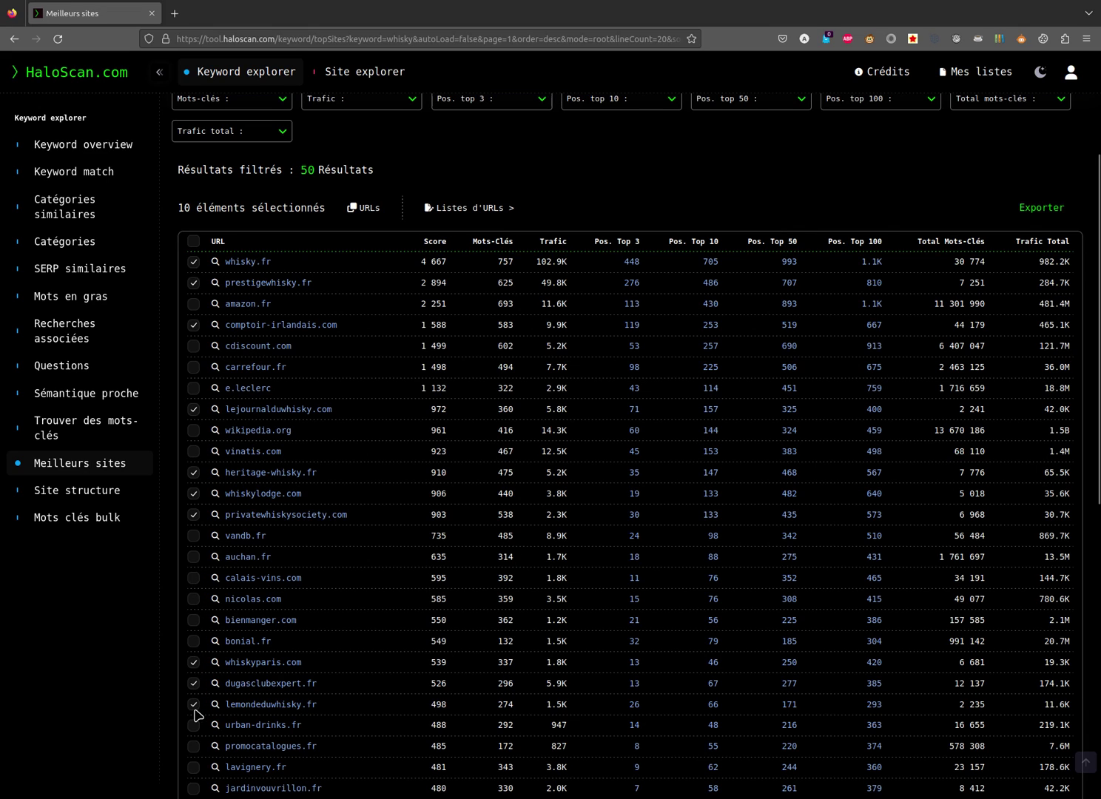
click(195, 727)
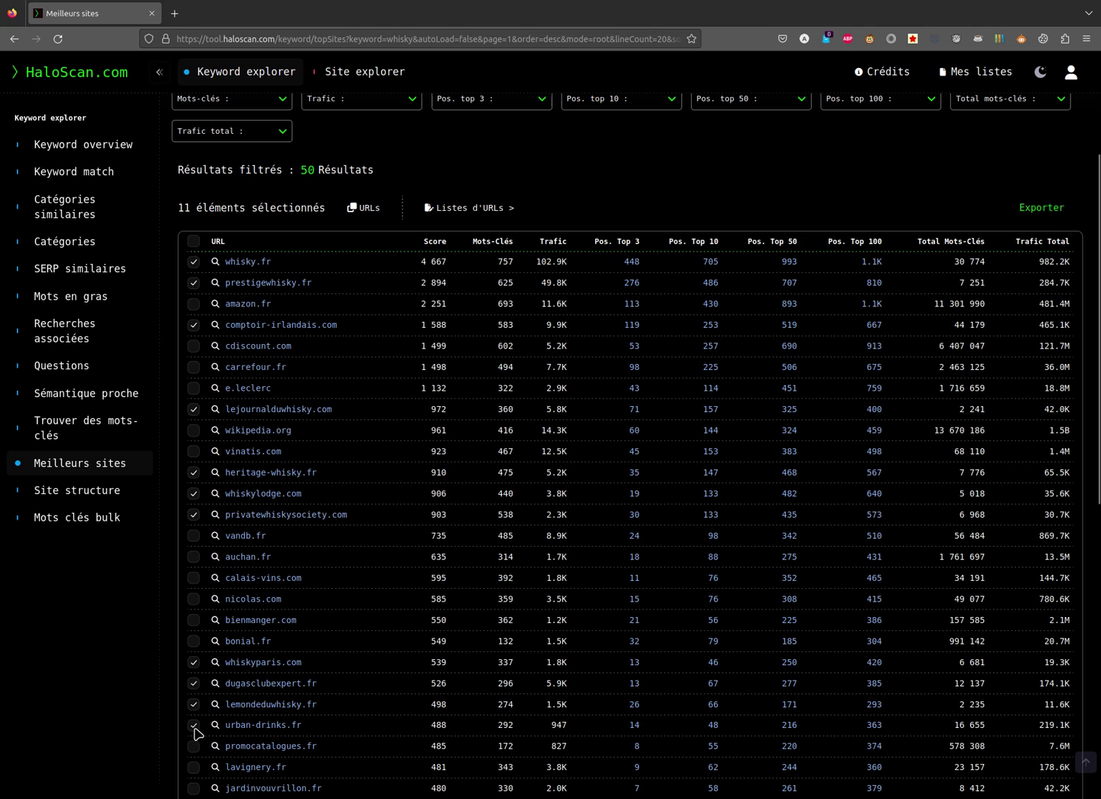
click(196, 768)
- Add whiskyshop.com, monwhisky.fr, lesgrandsalambics.com, whiskiesdumonde.fr, thewhiskyexchange.com and mondespiritueux.com to the selected sites
scroll(197, 770, down, 2)
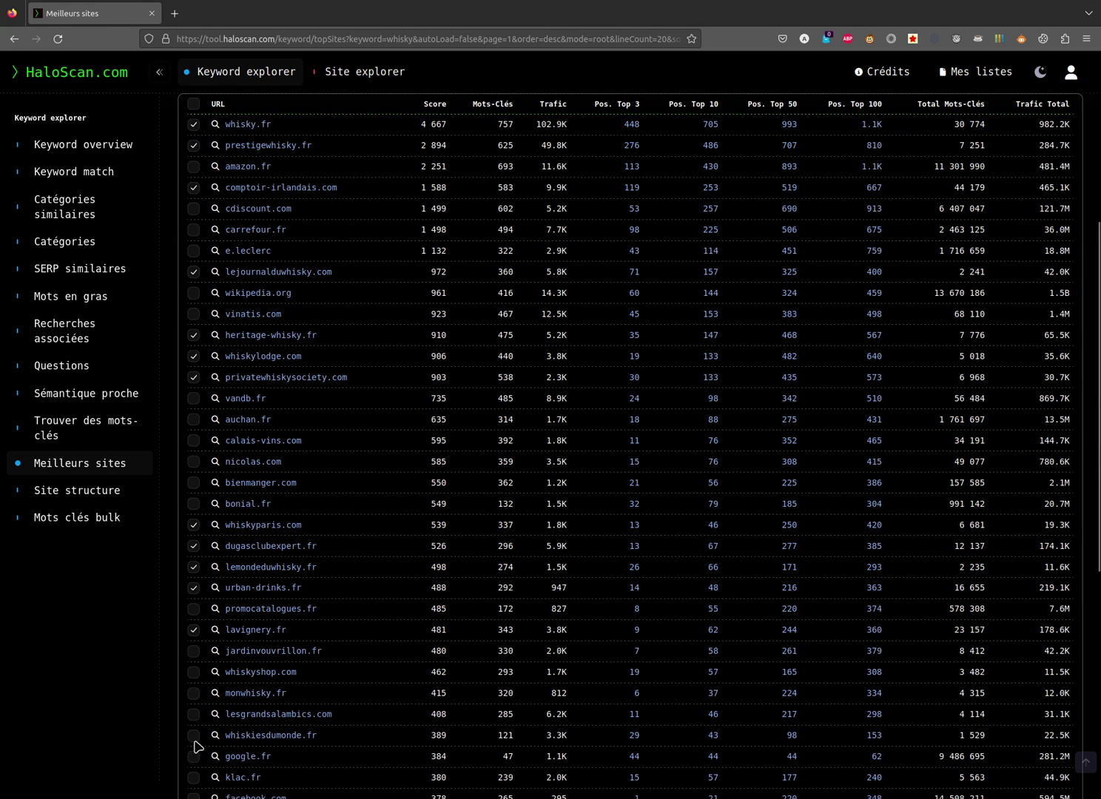
click(195, 672)
scroll(195, 703, up, 1)
scroll(196, 707, down, 1)
click(194, 714)
click(194, 735)
scroll(196, 715, down, 1)
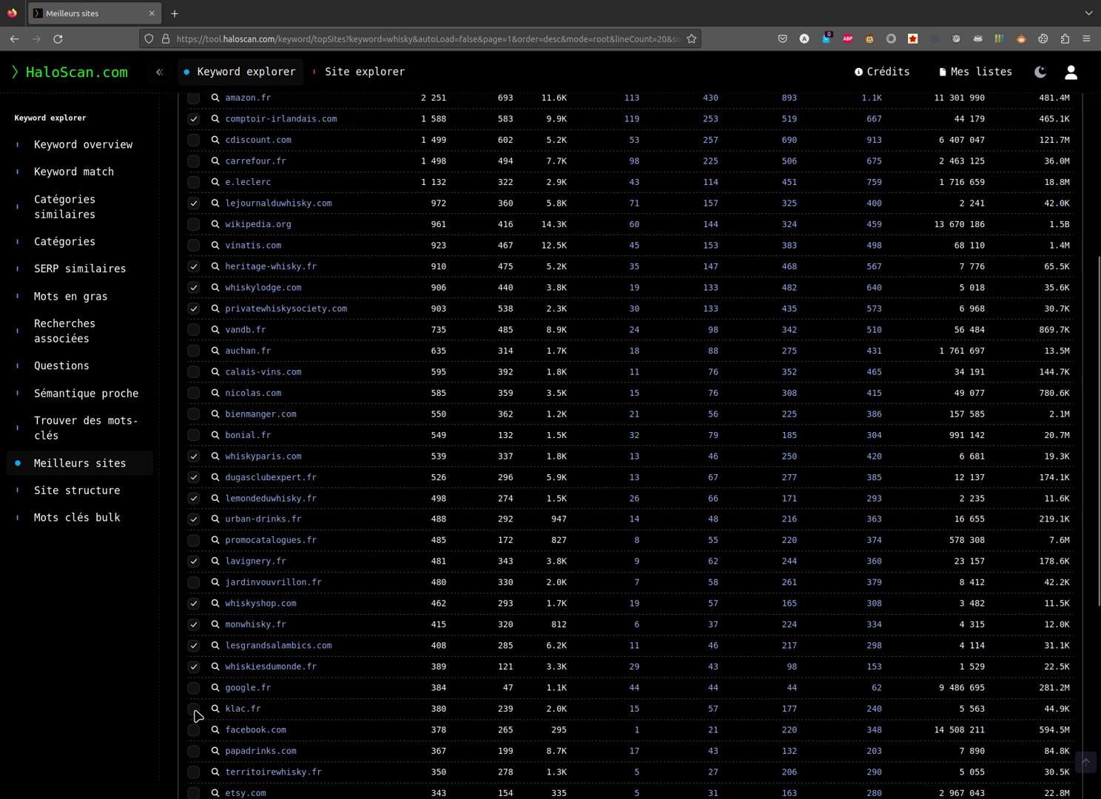
scroll(198, 729, down, 1)
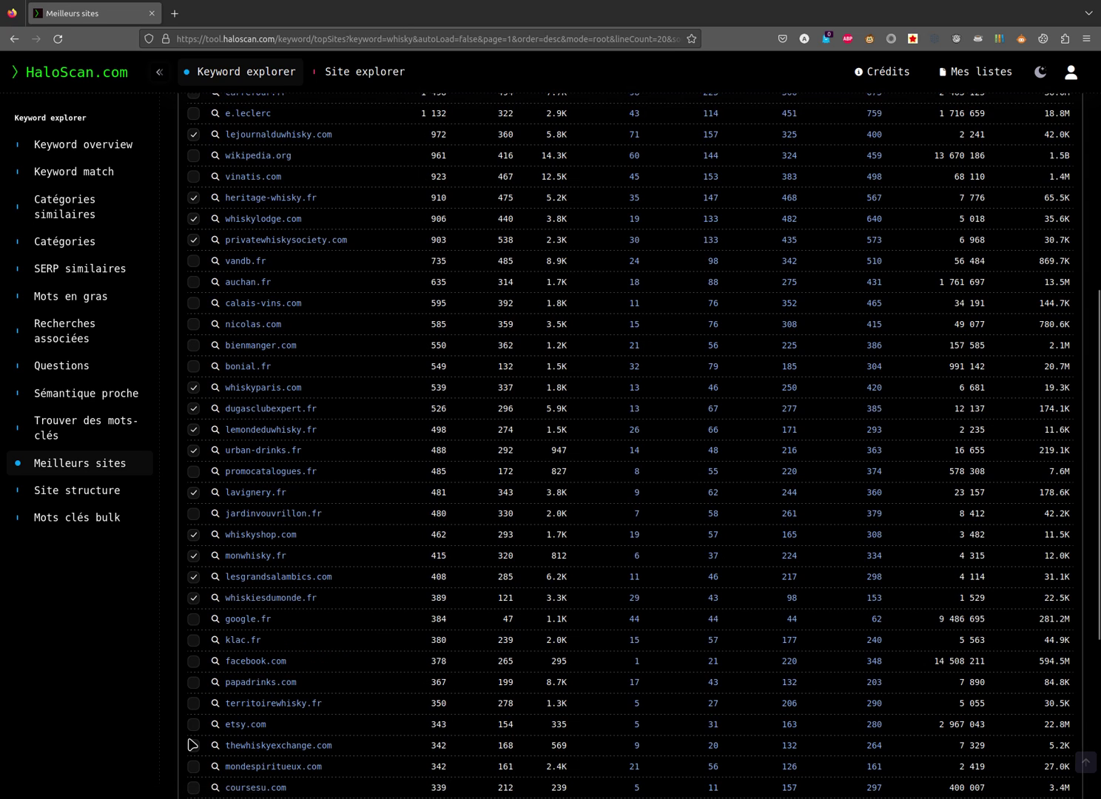
scroll(192, 746, down, 1)
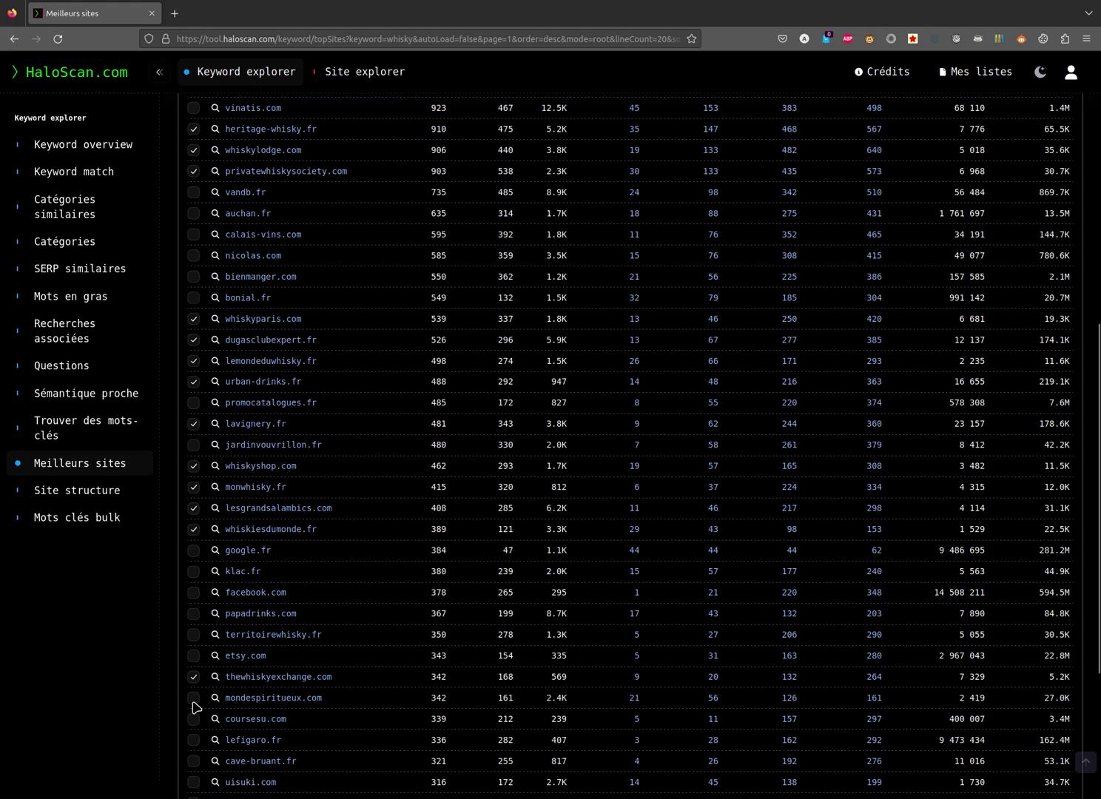
- Copy the URLs of the 18 selected specialist sites to the clipboard and look over the site list
scroll(194, 707, up, 8)
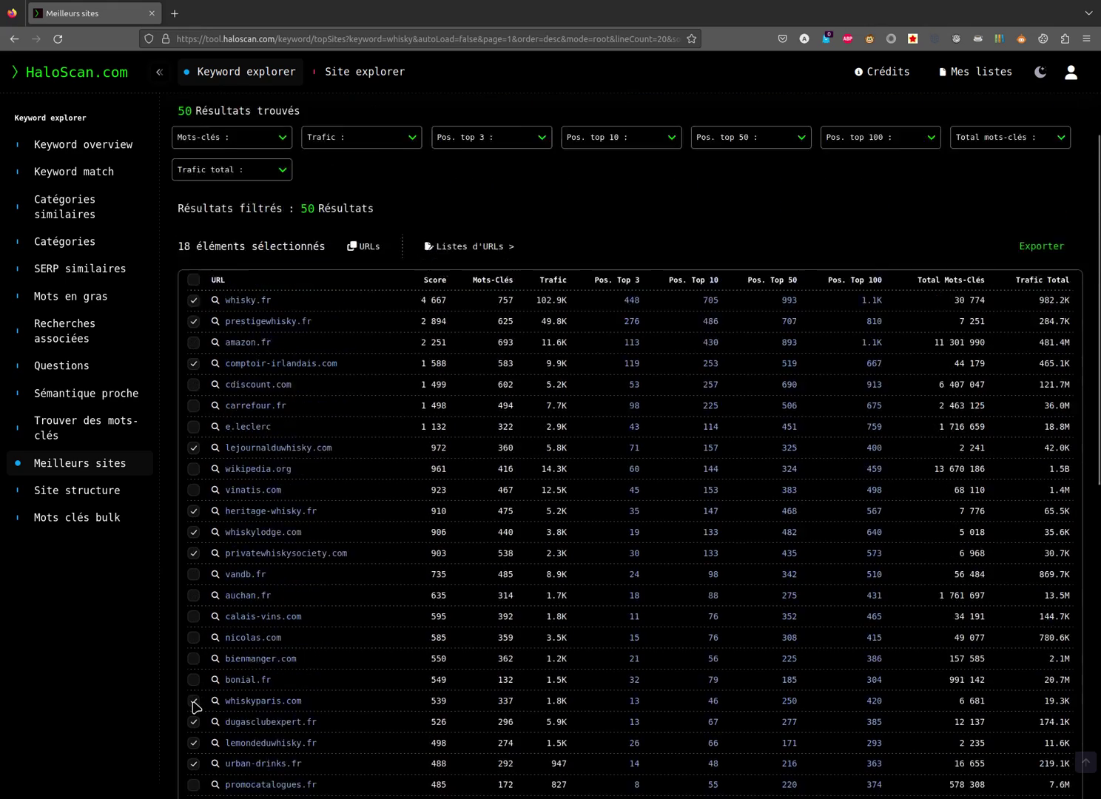
click(464, 412)
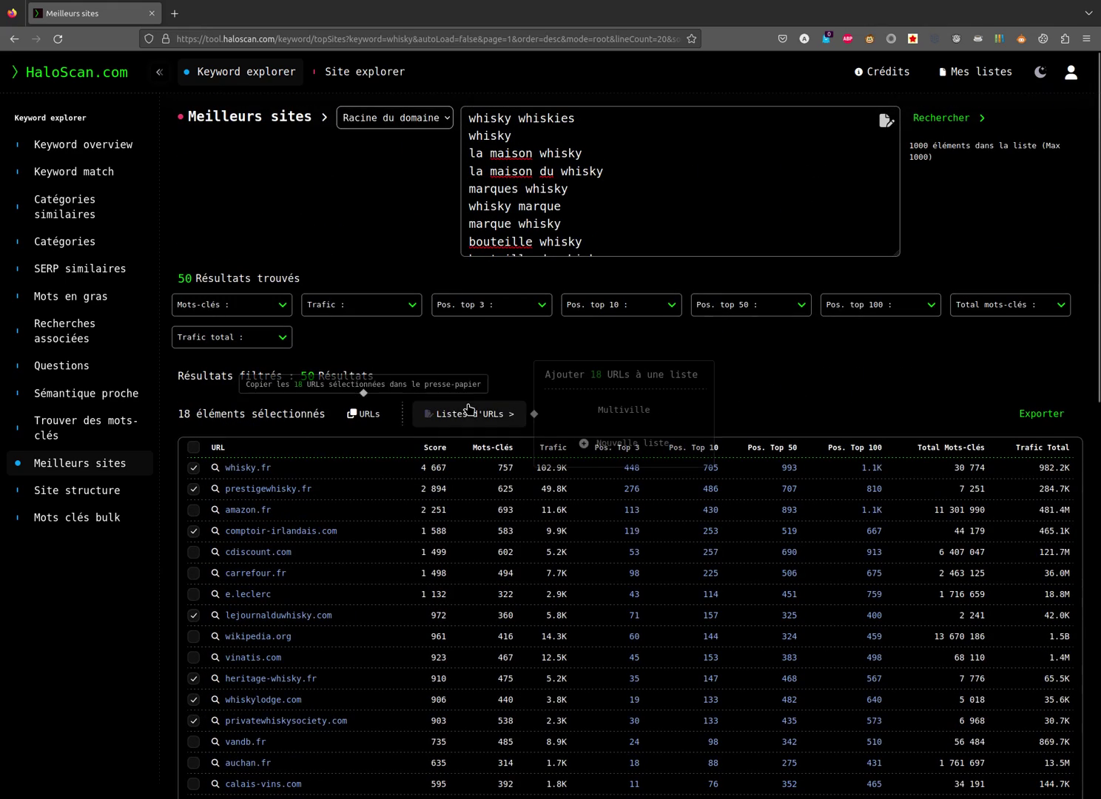
click(365, 412)
scroll(365, 413, down, 4)
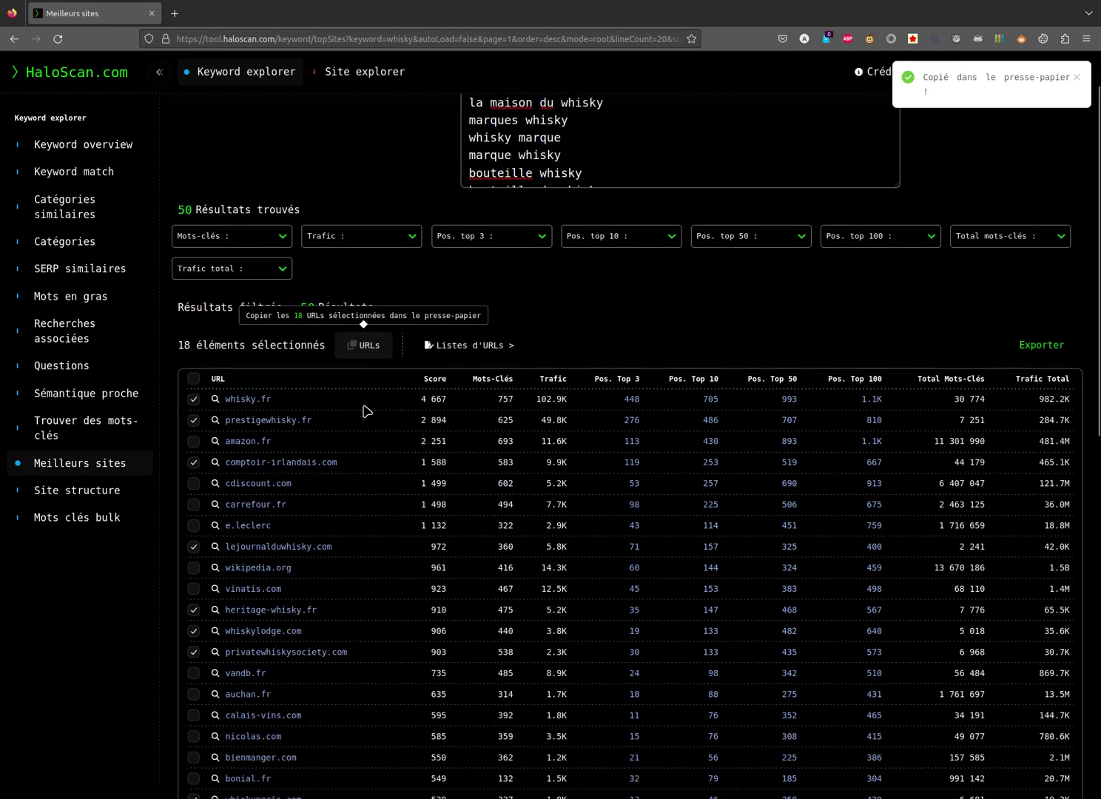
scroll(365, 411, down, 3)
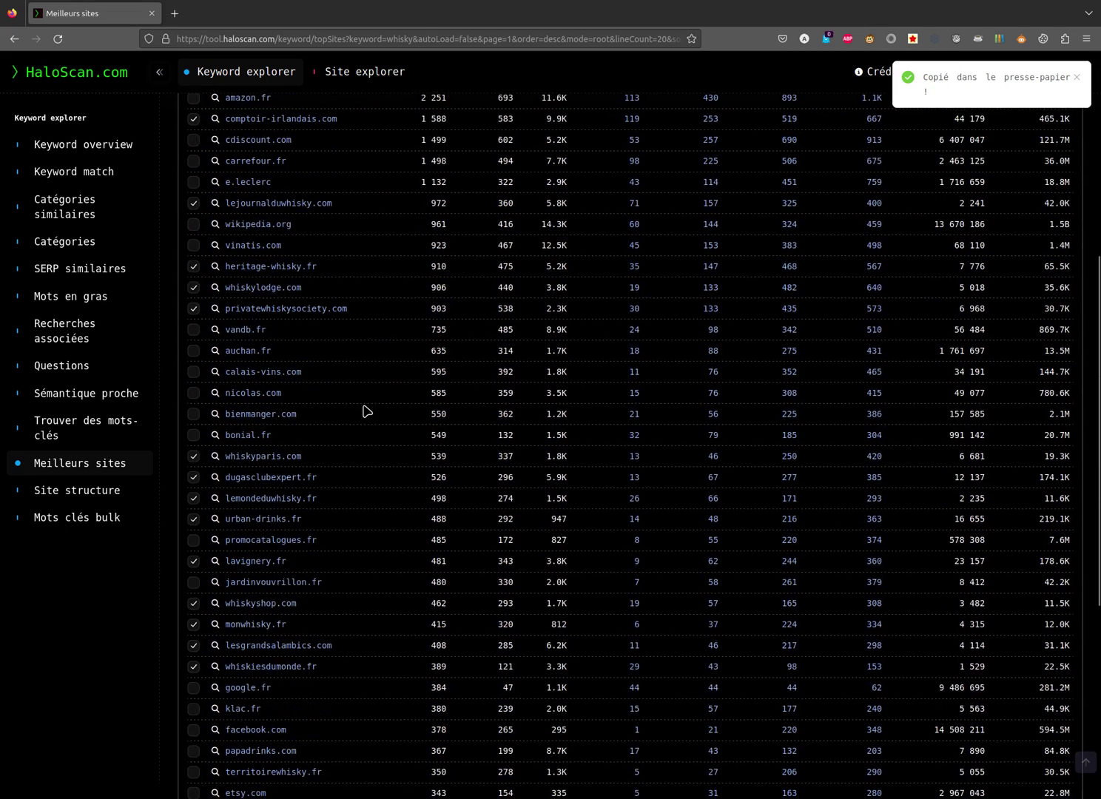
scroll(365, 412, up, 5)
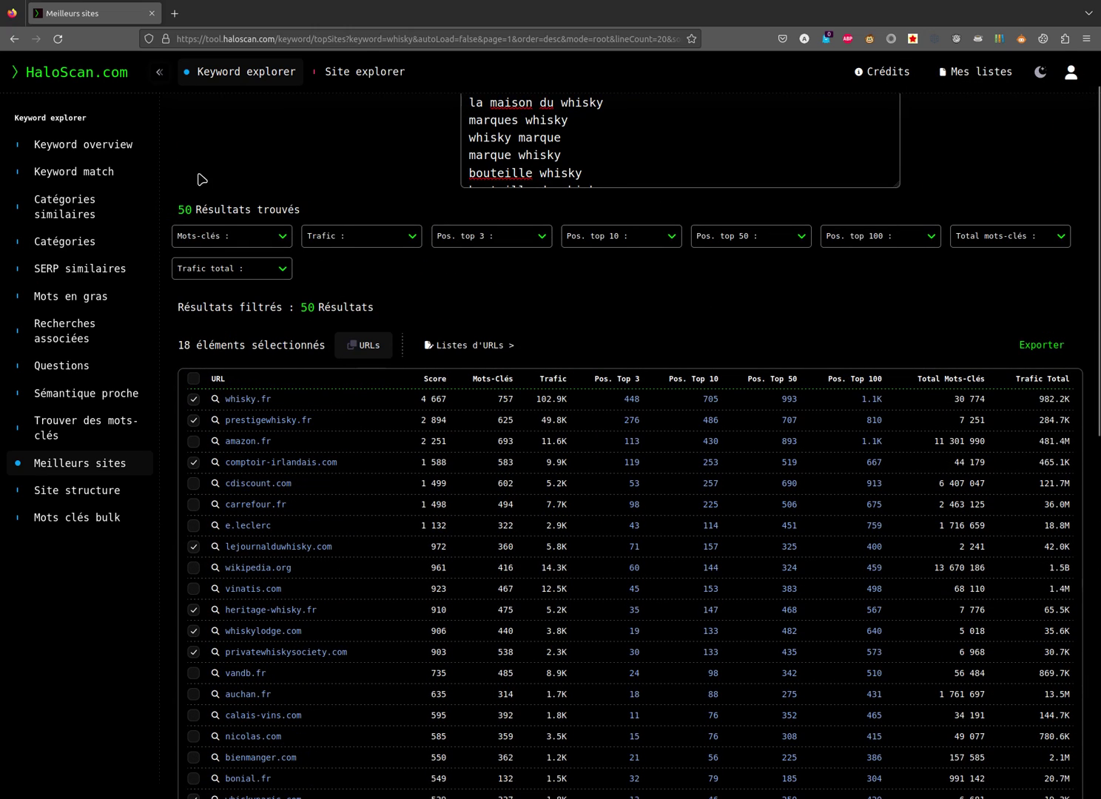
- Open the Comp. Mots-clés competitor keyword comparison in Site explorer
click(364, 72)
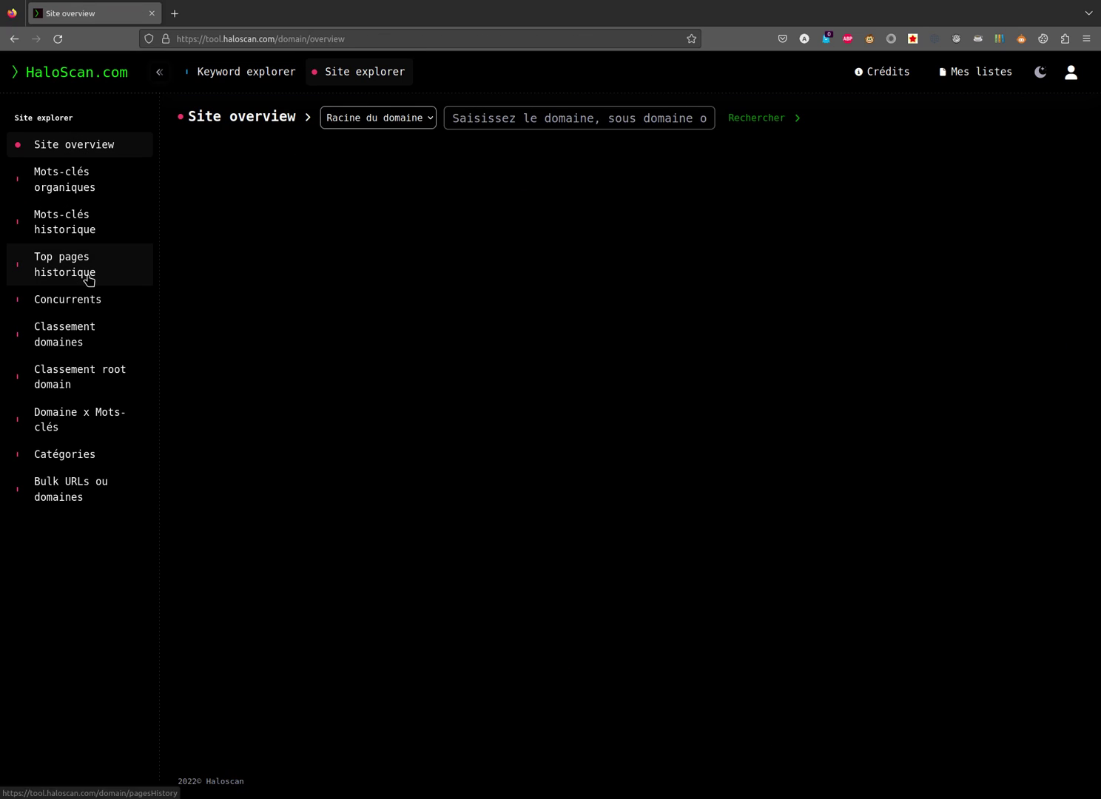
click(89, 299)
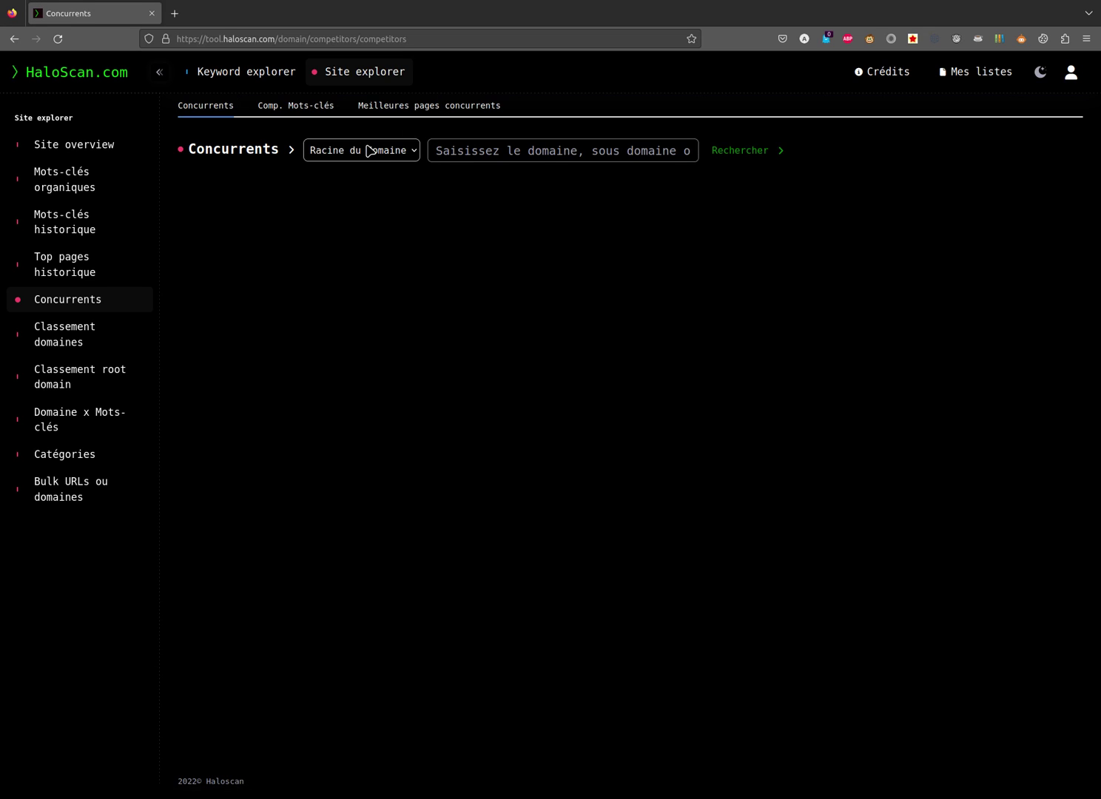
click(569, 145)
click(290, 104)
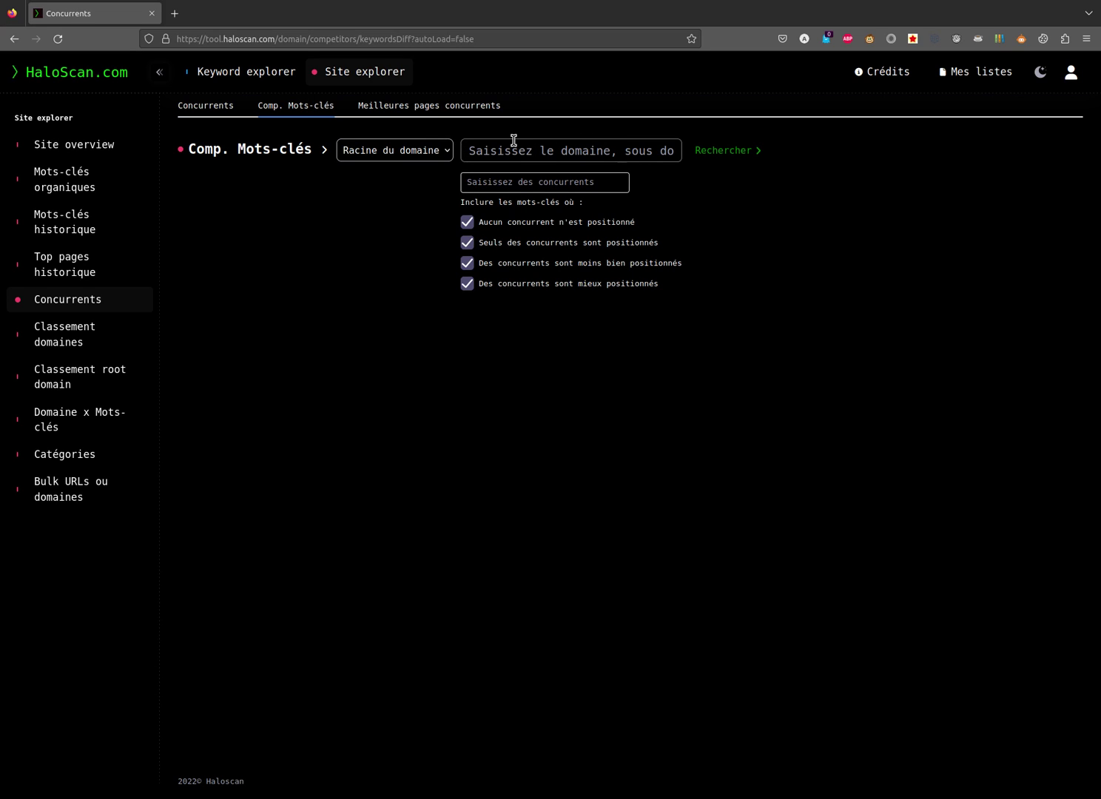
click(397, 108)
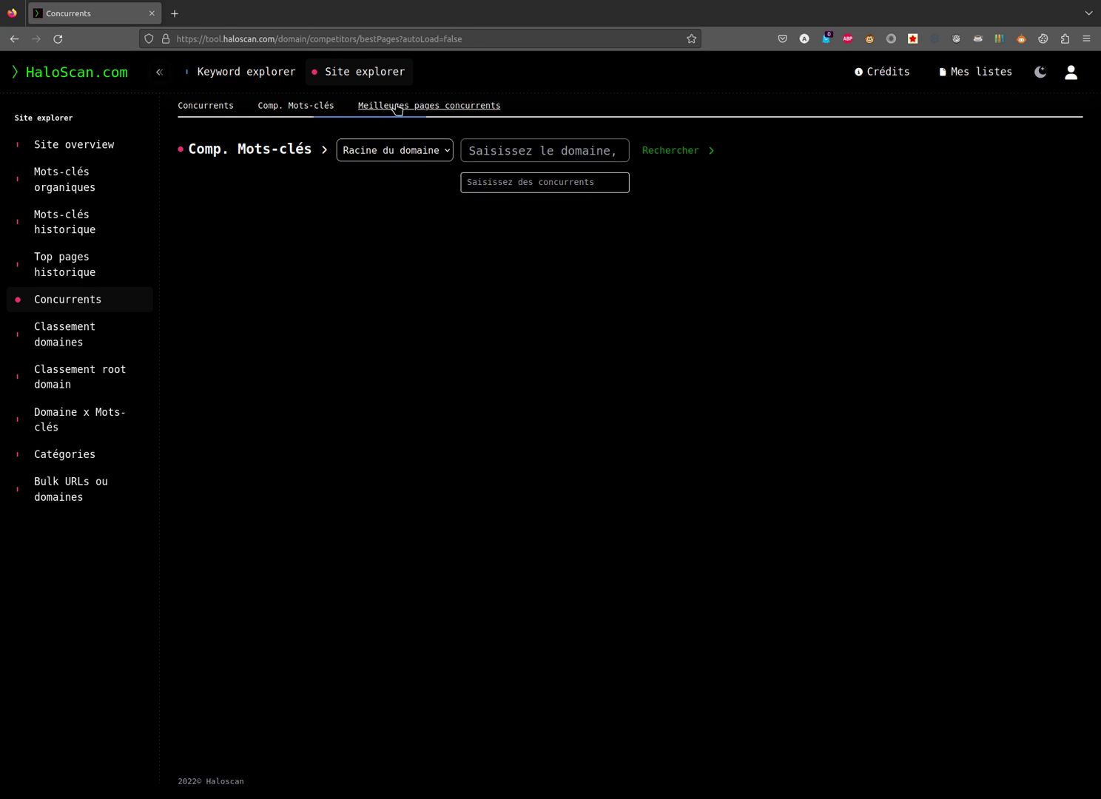
click(312, 110)
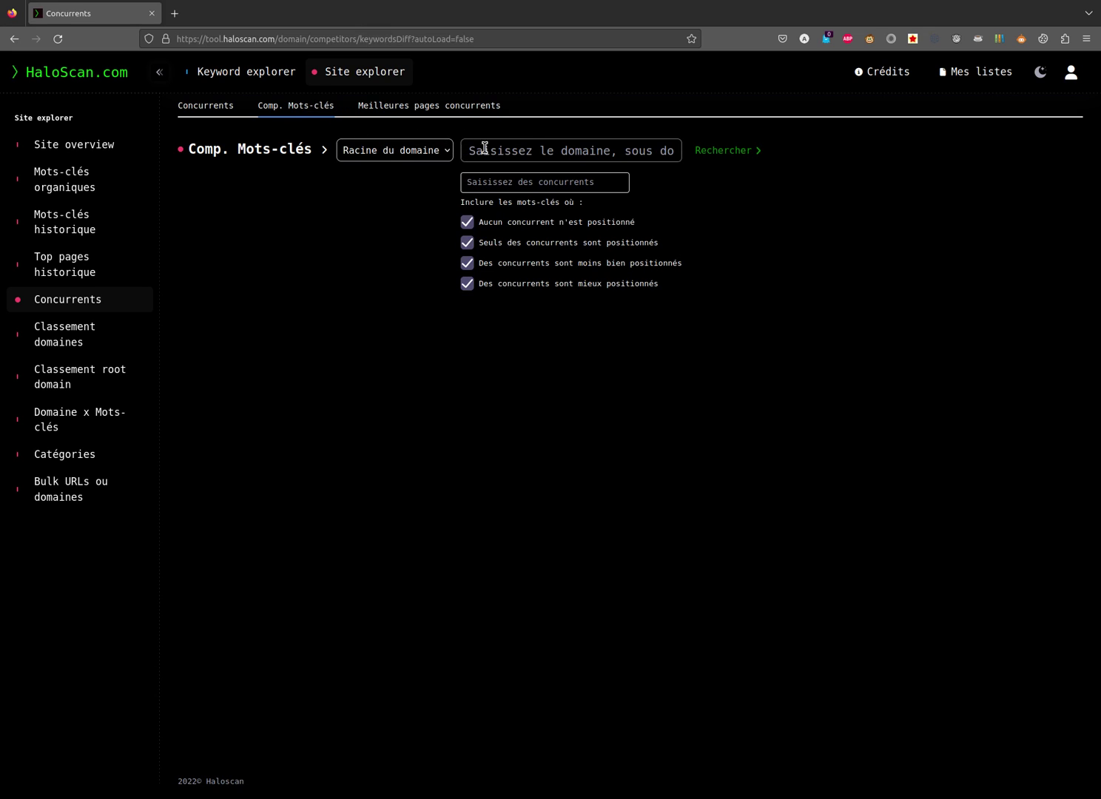
- Compare the keywords of klac.fr at domain root level with those of the 18 copied competitor sites
click(532, 148)
text(klac.fr)
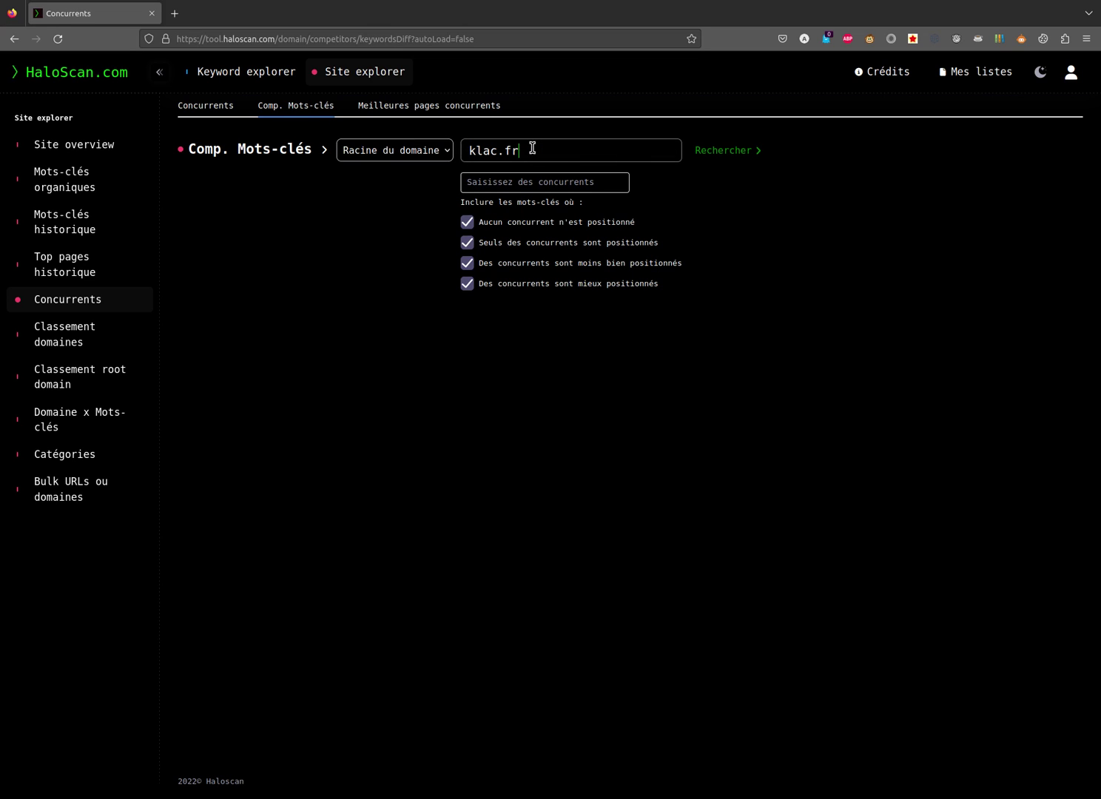
click(533, 183)
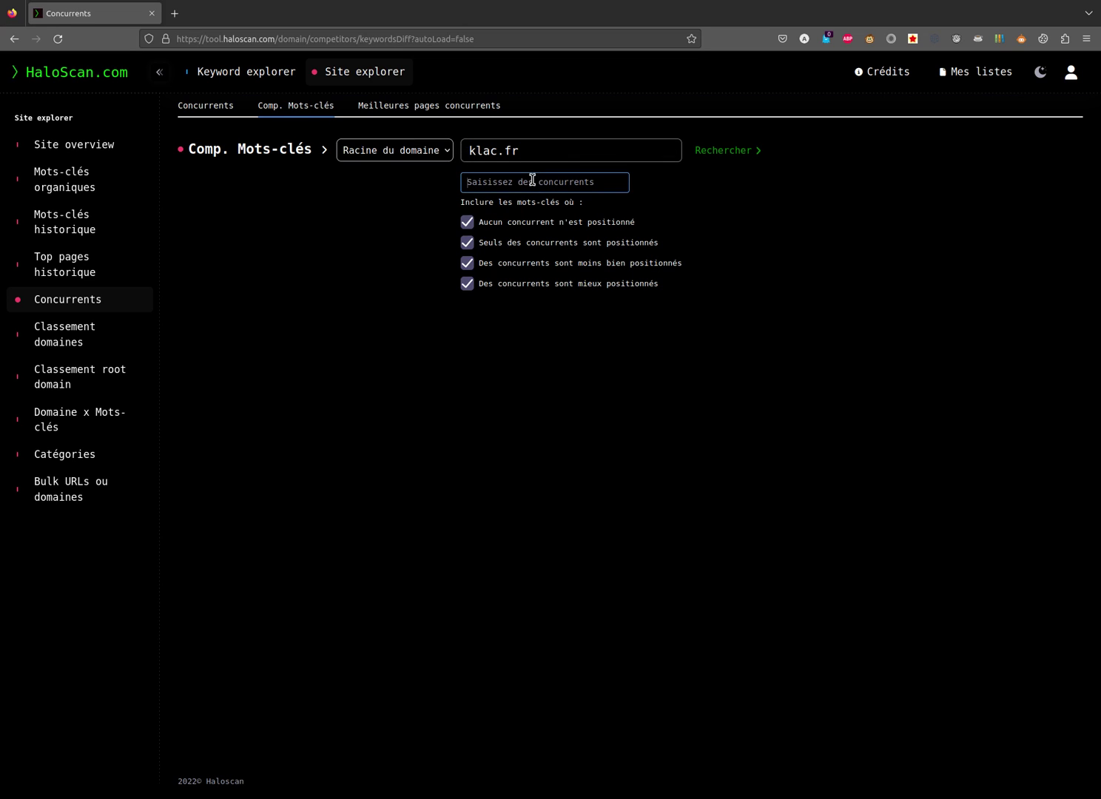
text(whisky.fr prestigewhisky.fr comptoir-irlandais.com lejournalduwhisky.com heritage-whisky.fr whiskylodge.com privatewhiskysociety.com whiskyparis.com dugasclubexpert.fr lemondeduwhisky.fr urban-drinks.fr lavignery.fr whiskyshop.com monwhisky.fr lesgrandsalambics.com whiskiesdumonde.fr thewhiskyexchange.com mondespiritueux.com)
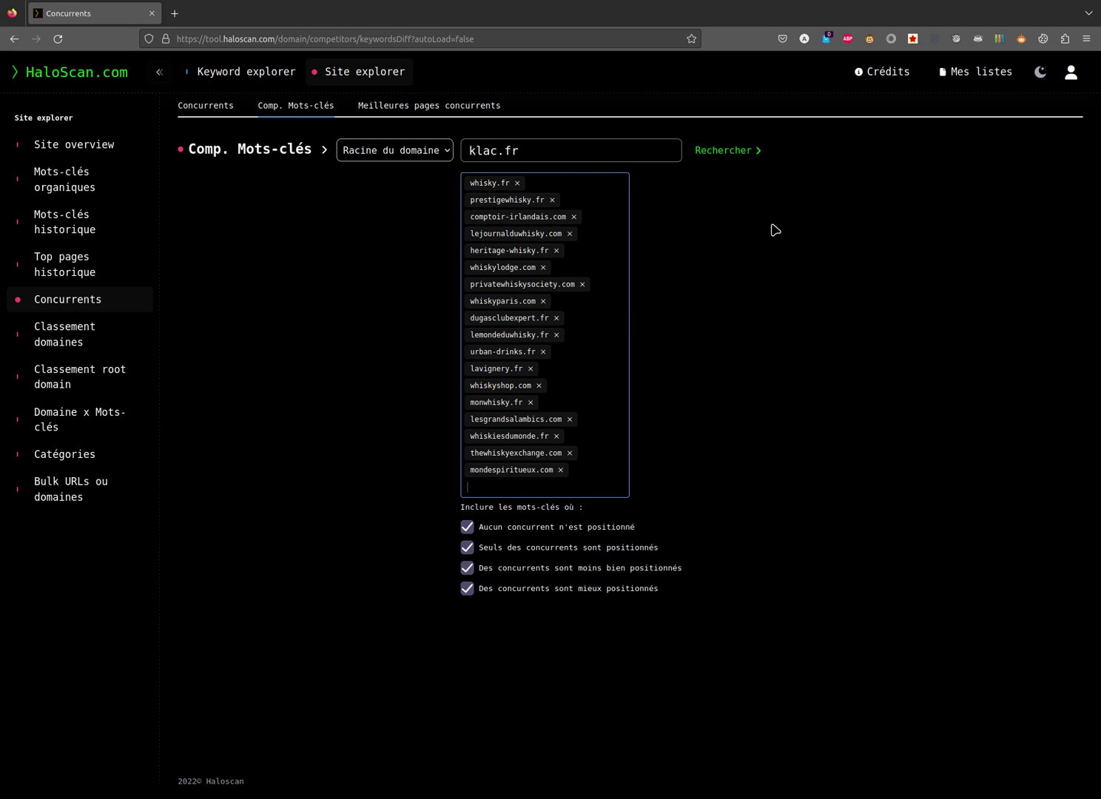
click(735, 148)
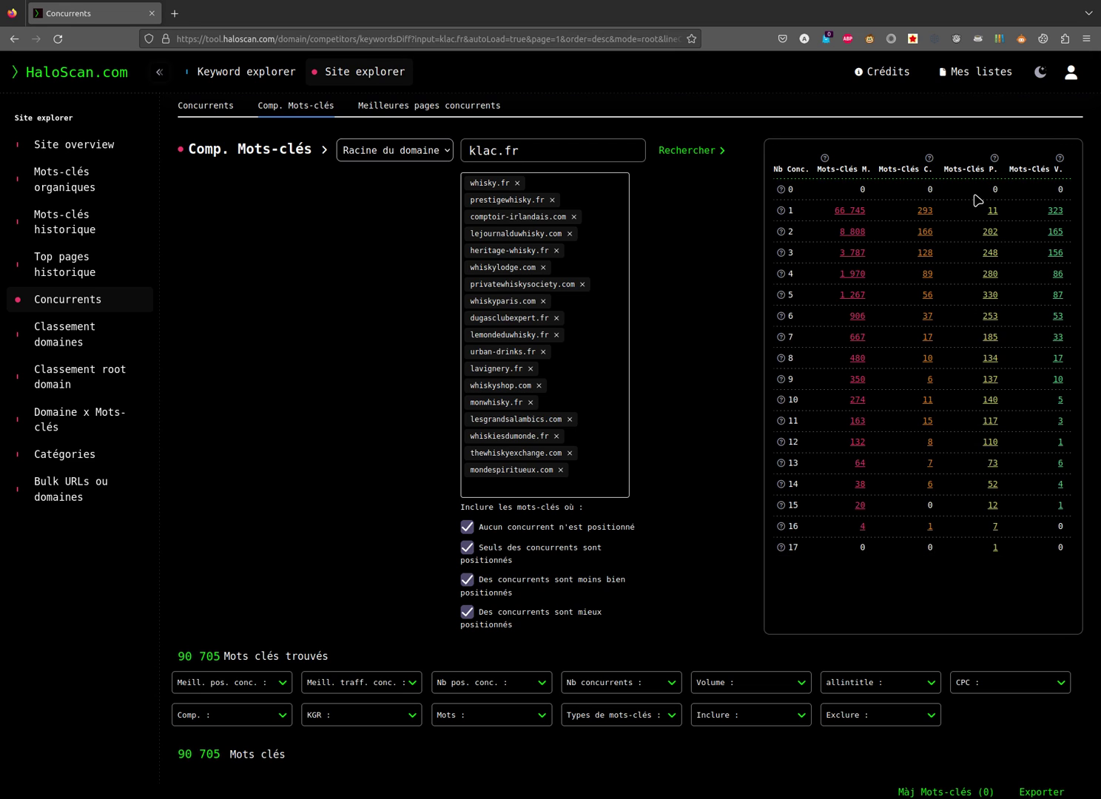
- Examine the compared keywords' number of competitors, best competitor position, klac.fr's own position, position performance and best competitor URL
key(ctrl+minus)
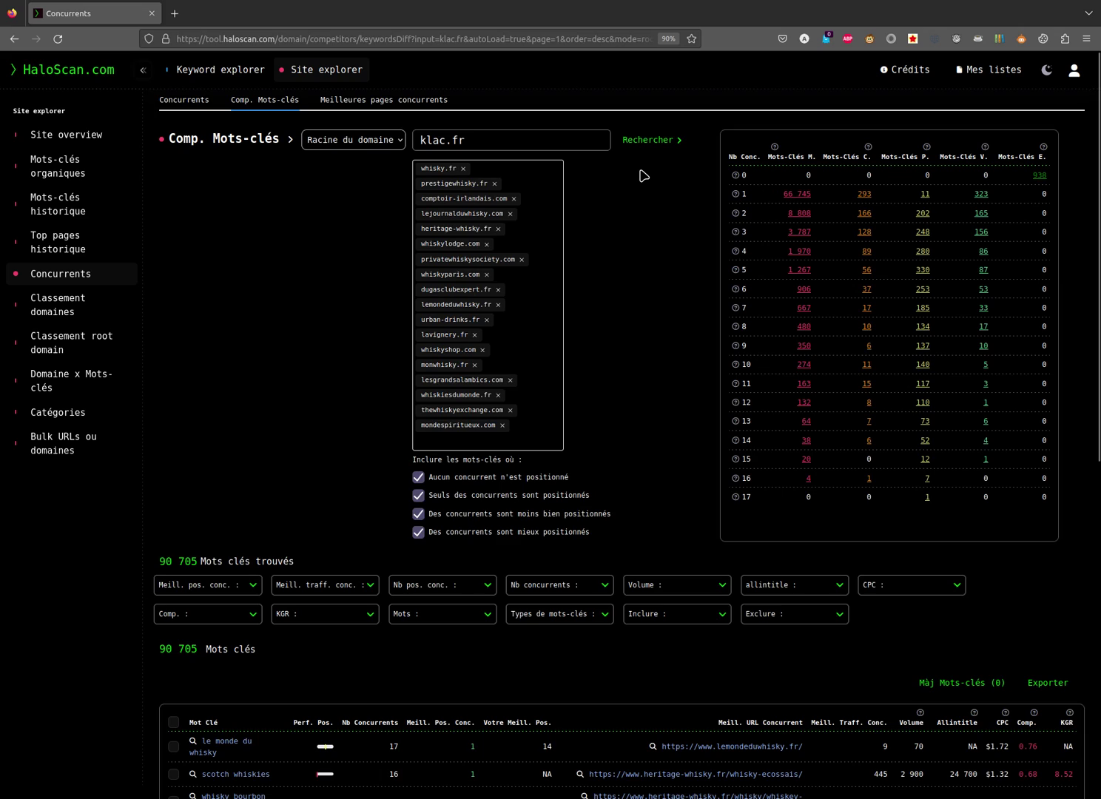
scroll(643, 175, down, 5)
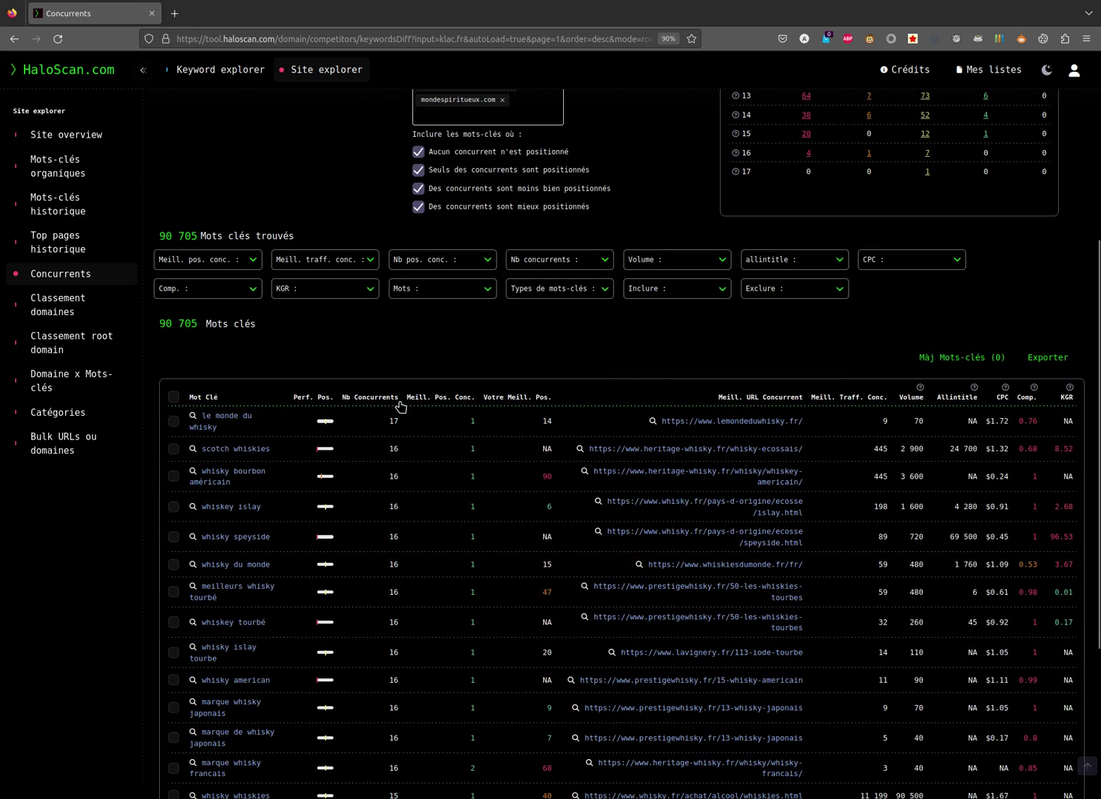
scroll(381, 424, down, 3)
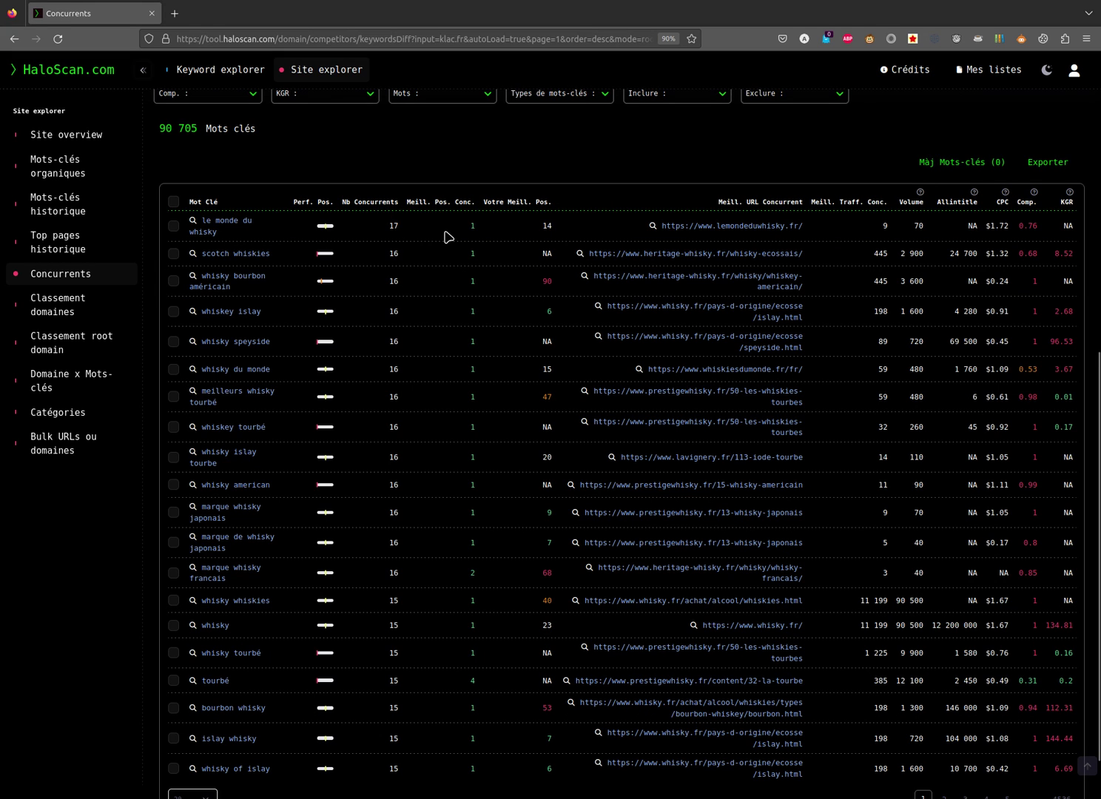
scroll(449, 237, up, 1)
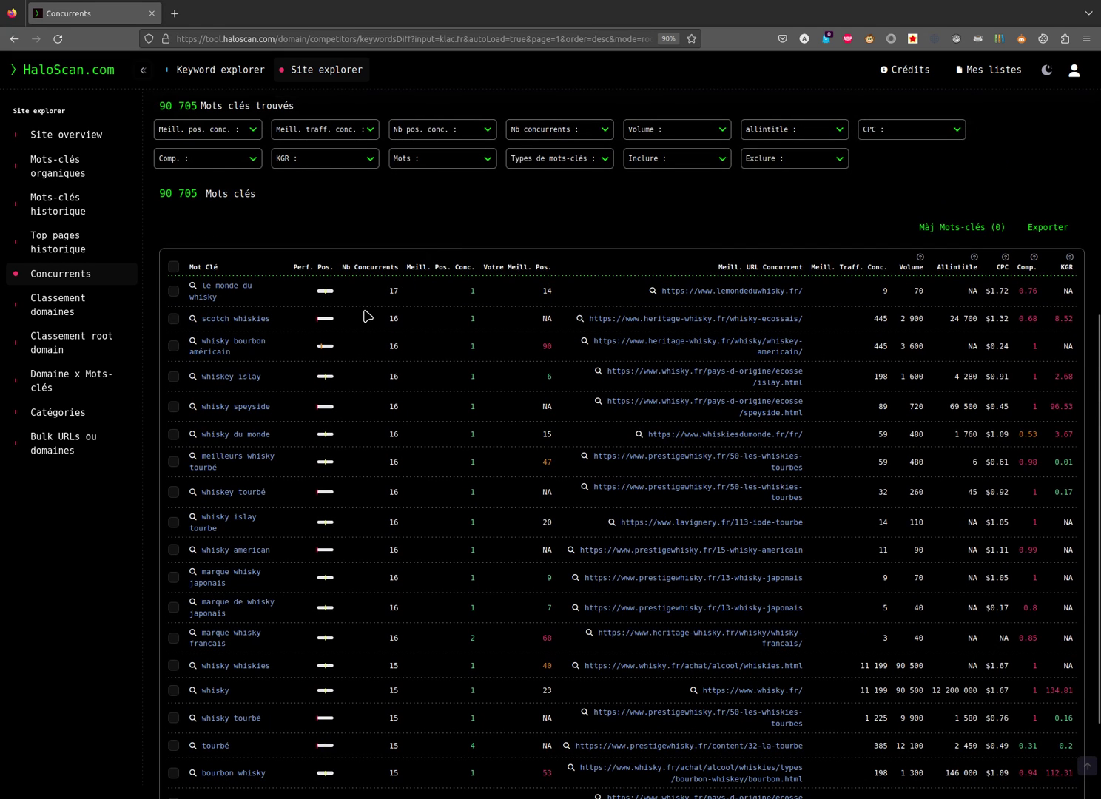
mouse_move(332, 295)
mouse_move(652, 291)
- Show 1000 keywords per page in the comparison results and select every keyword on the page
scroll(261, 248, down, 3)
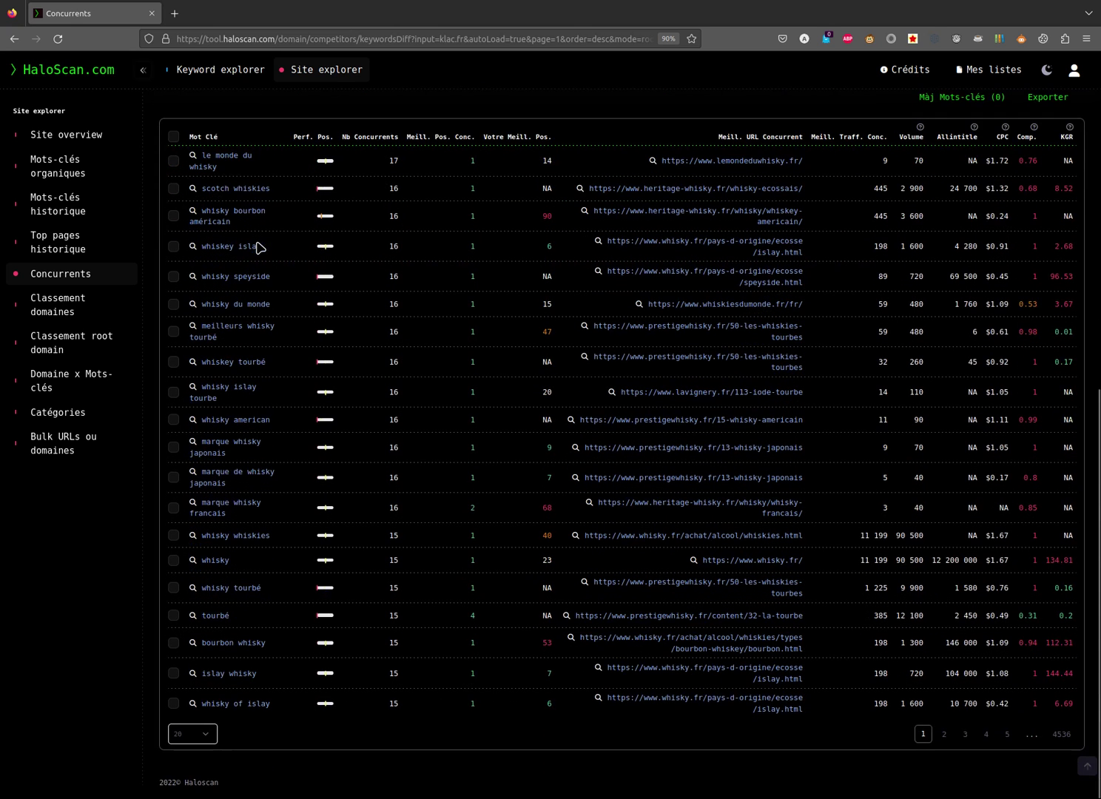
mouse_move(194, 675)
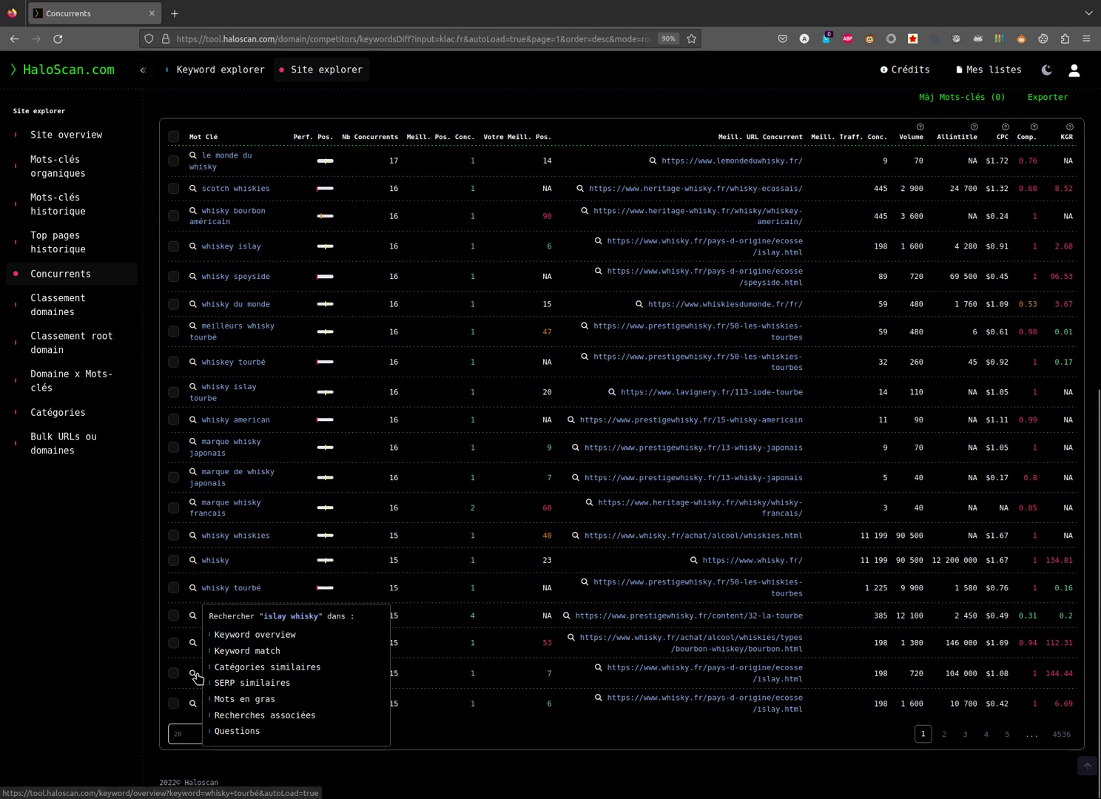
click(200, 744)
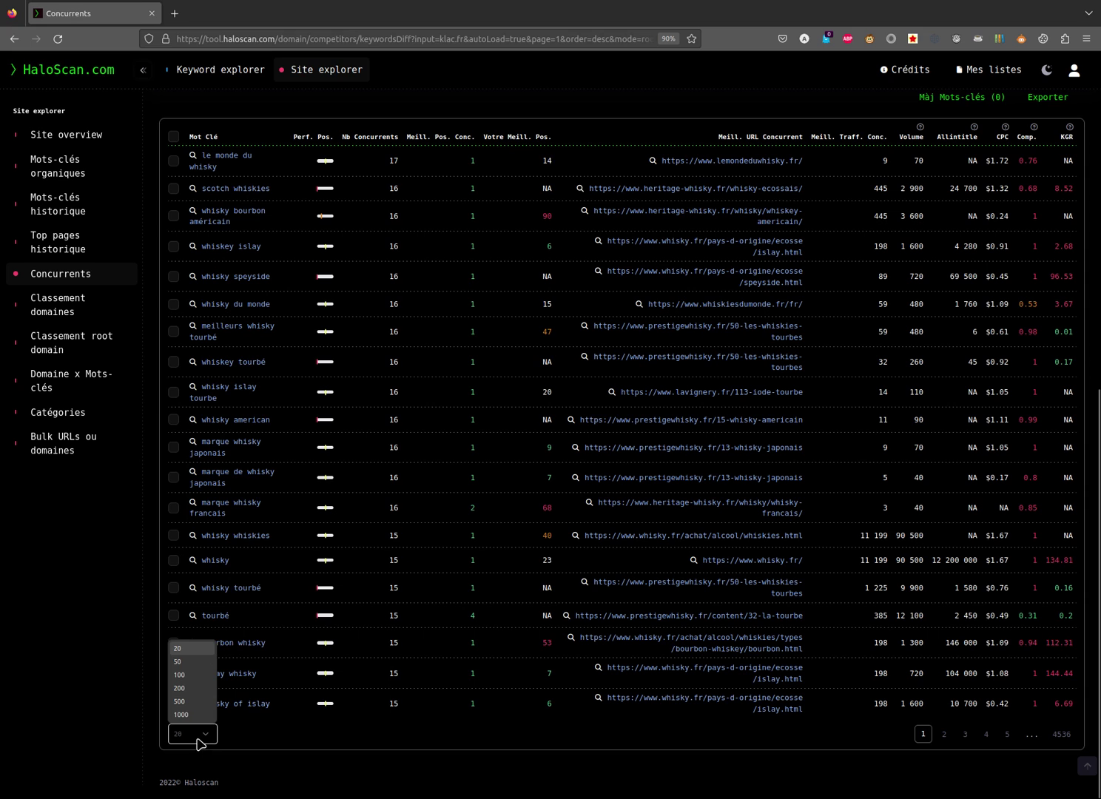
click(197, 715)
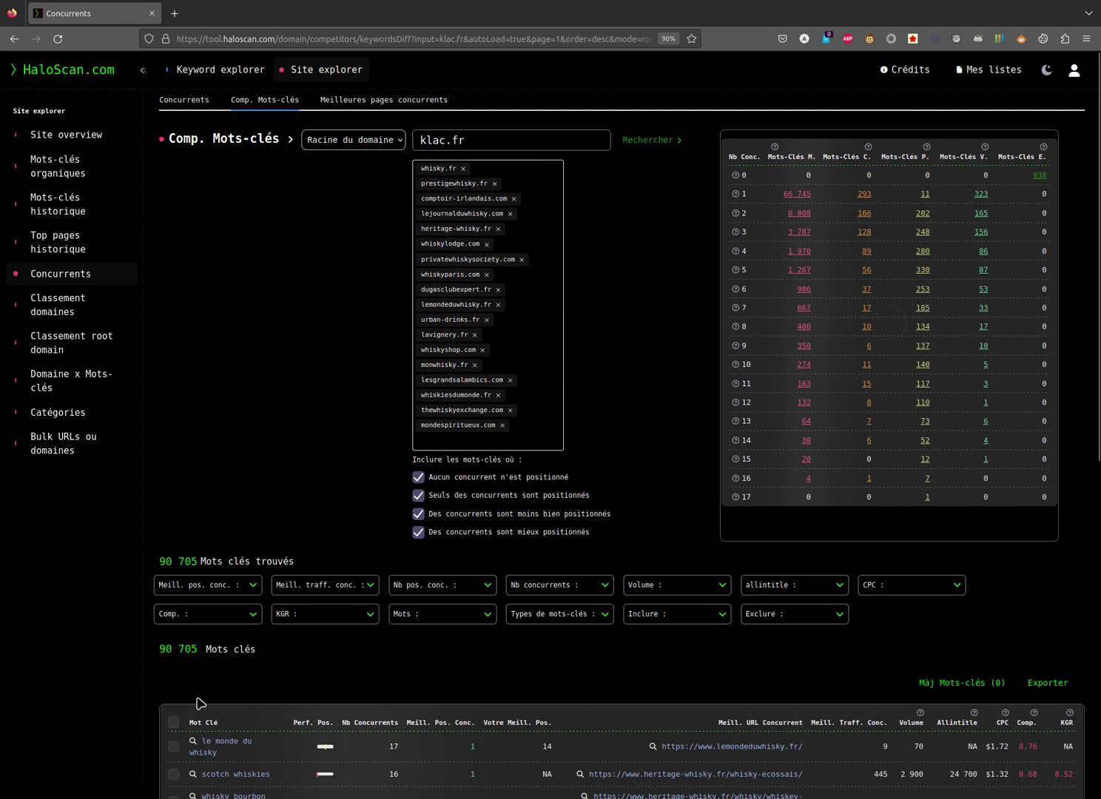
scroll(197, 701, down, 3)
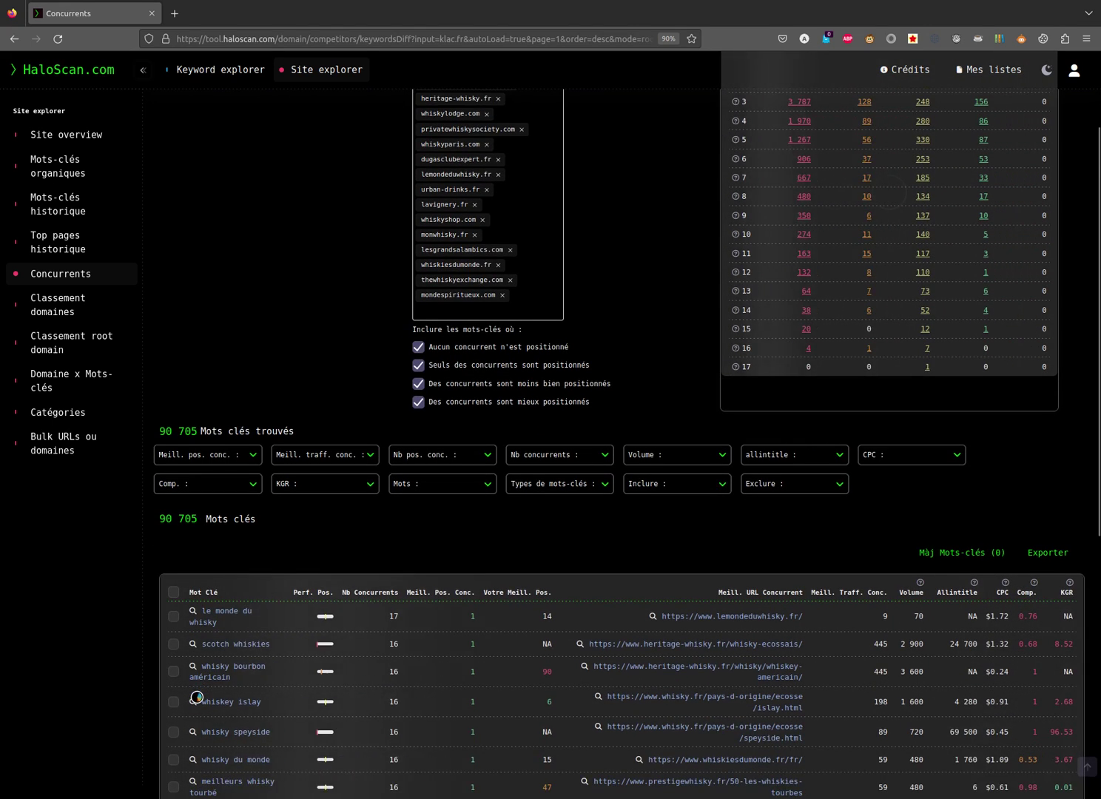
scroll(196, 697, down, 2)
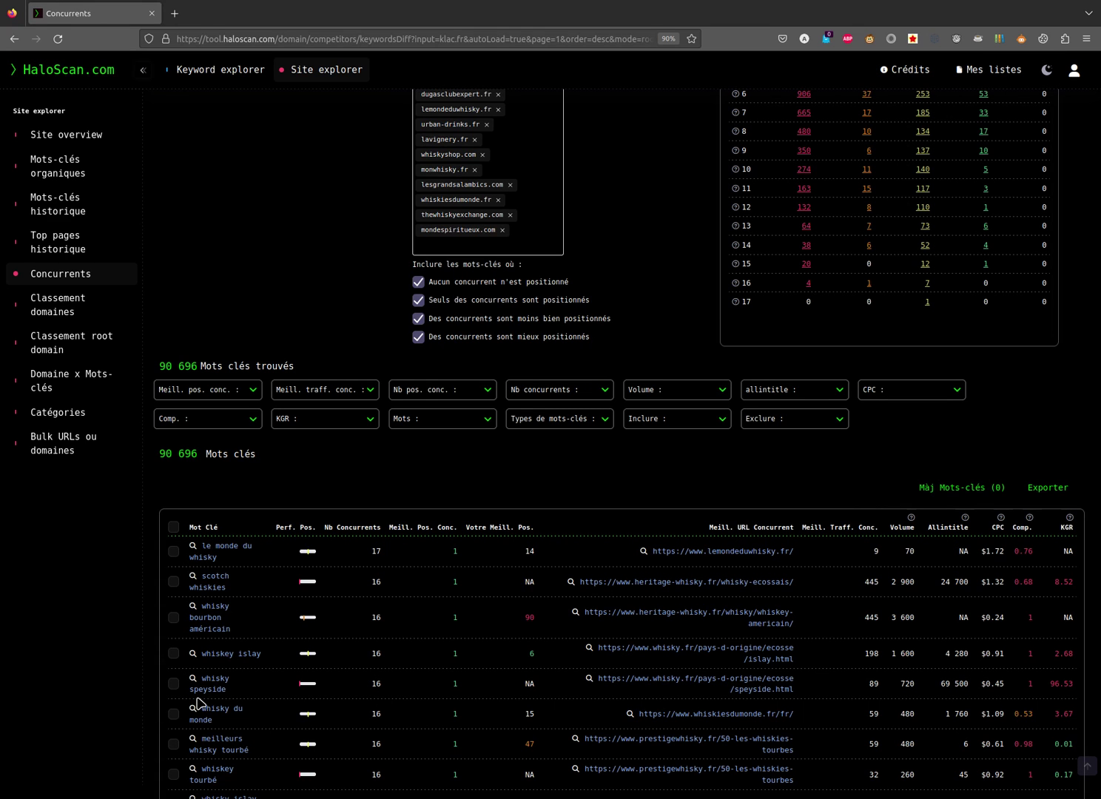
click(173, 528)
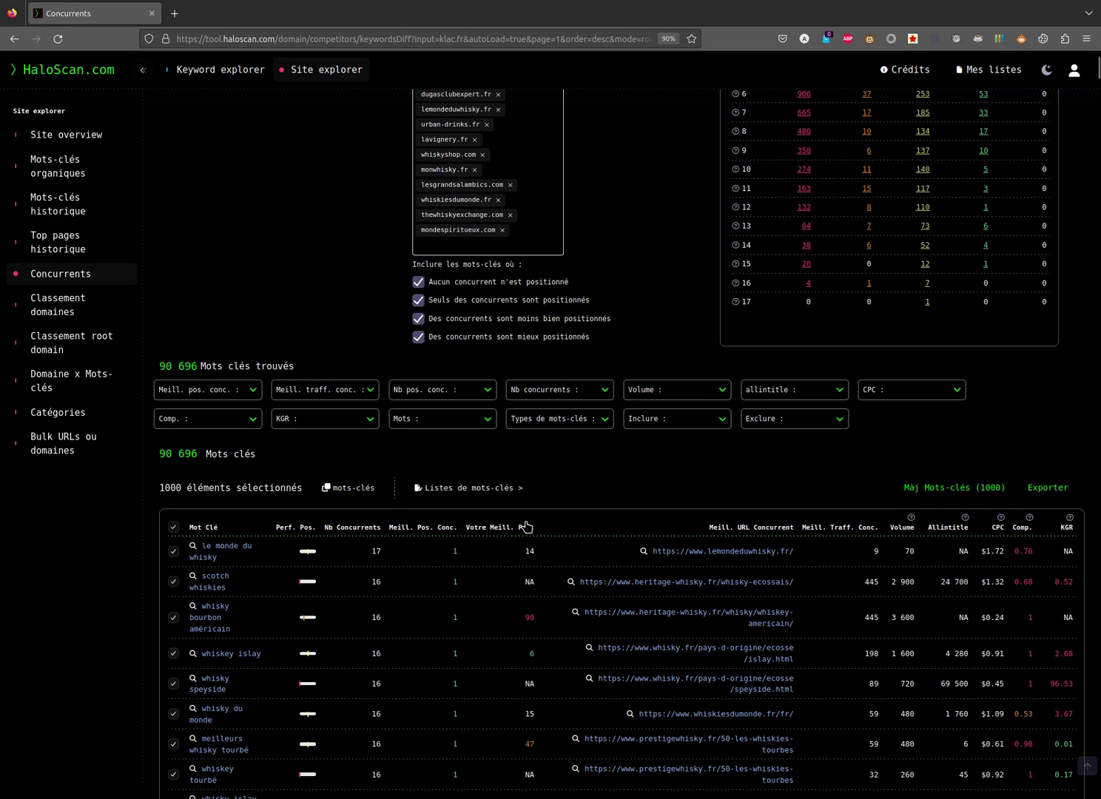
- Save the 1000 selected keywords as a new keyword list named whisky2
click(484, 487)
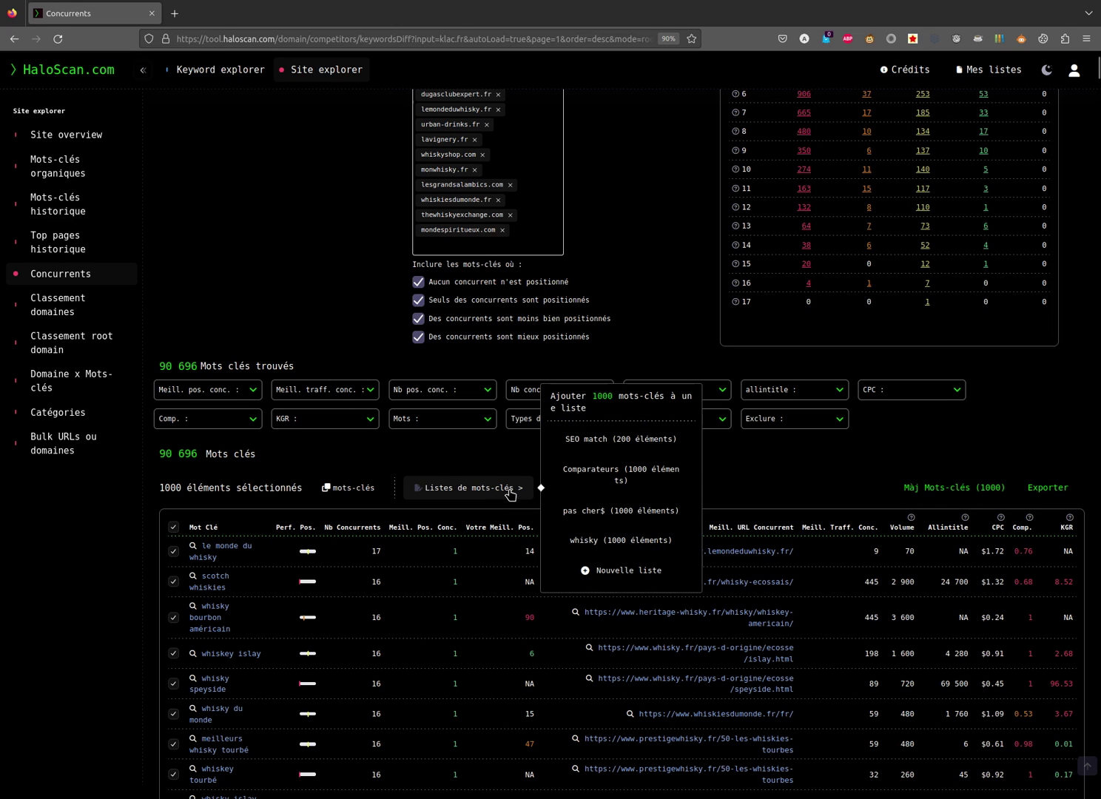
click(624, 575)
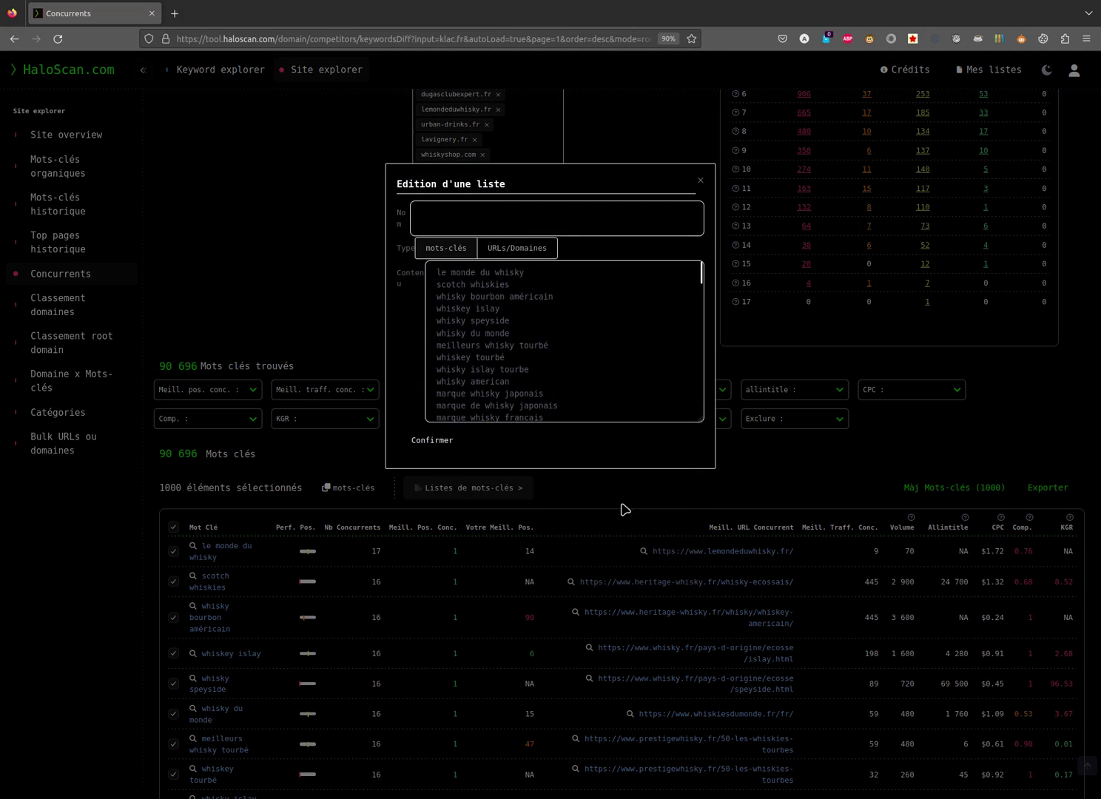
click(622, 212)
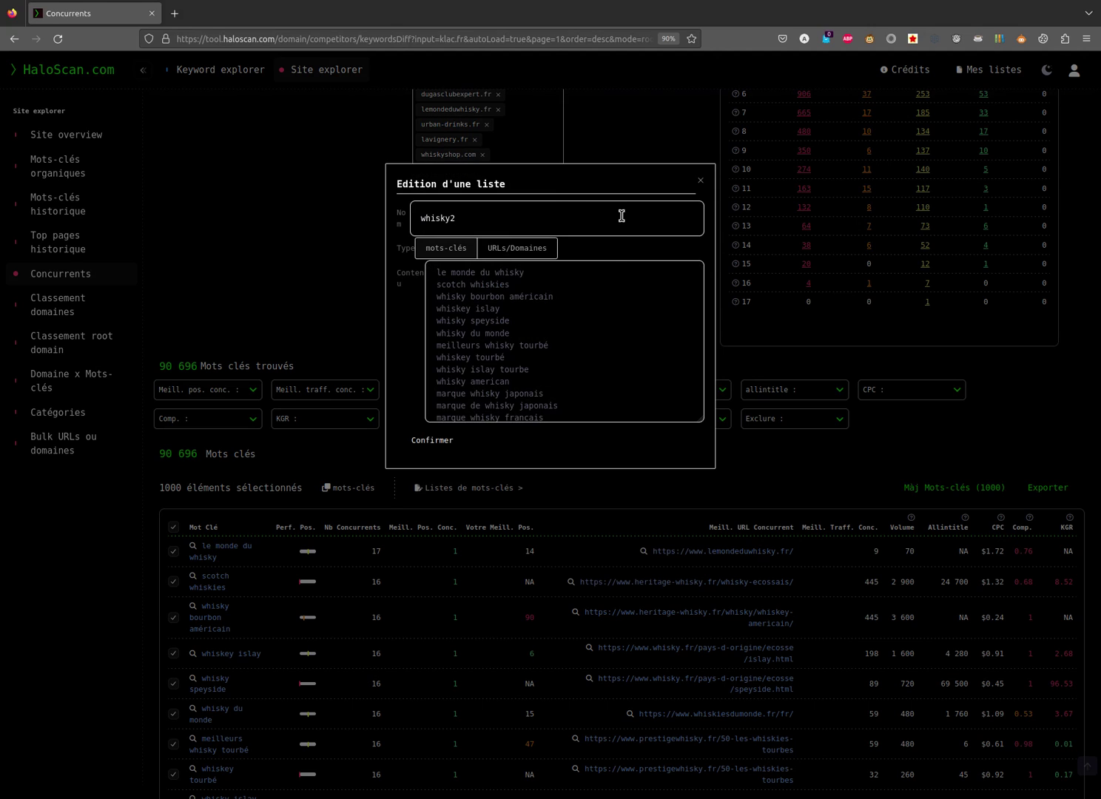
click(422, 447)
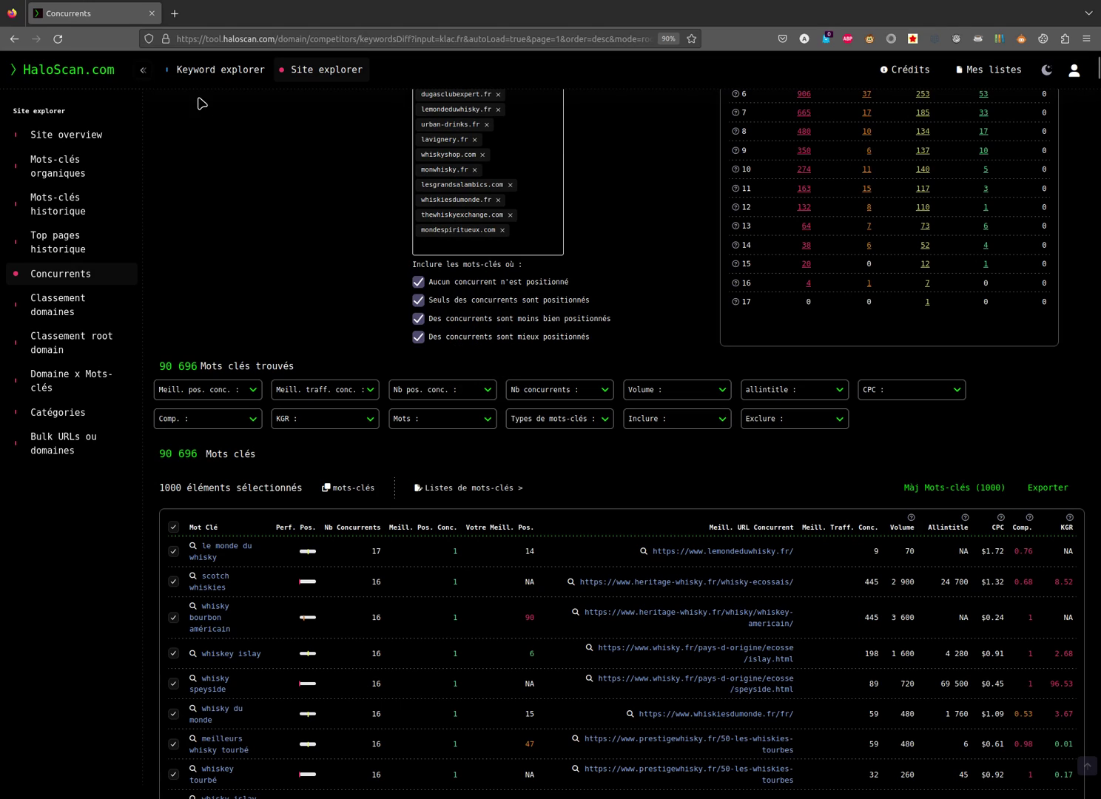
- Open Site structure in the Keyword explorer and import the whisky2 list as bulk keyword input
click(199, 70)
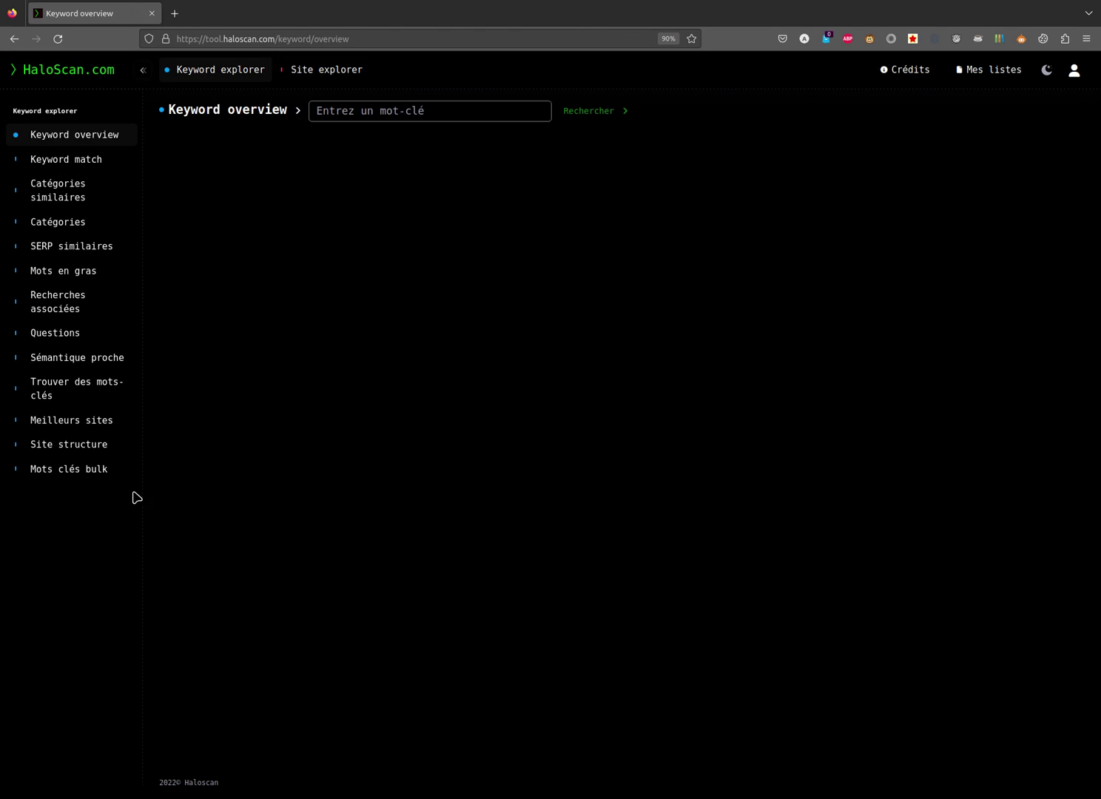
click(84, 447)
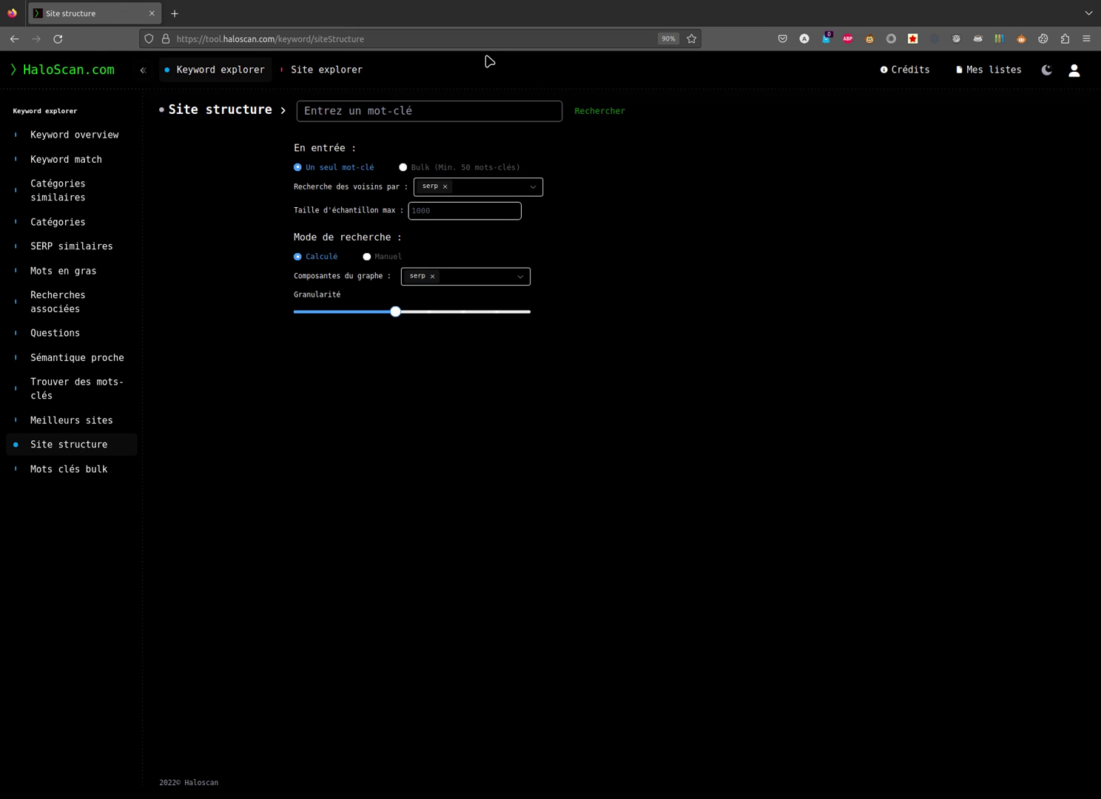
click(432, 164)
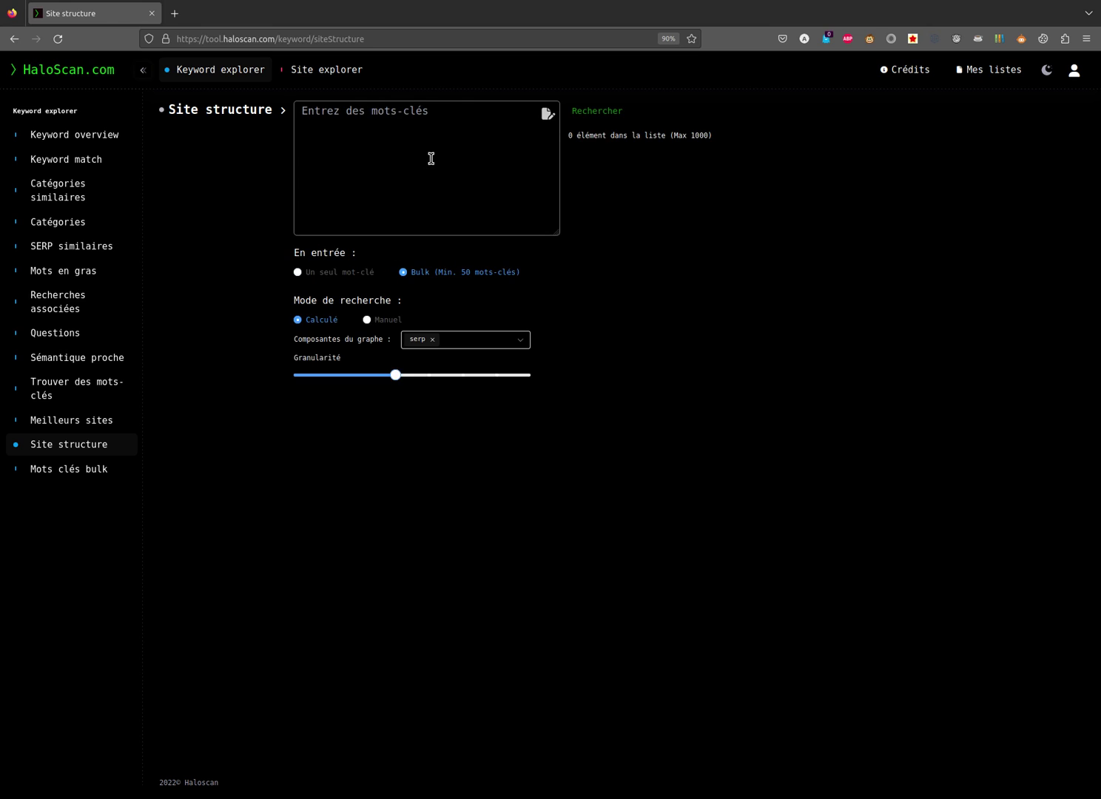
click(549, 115)
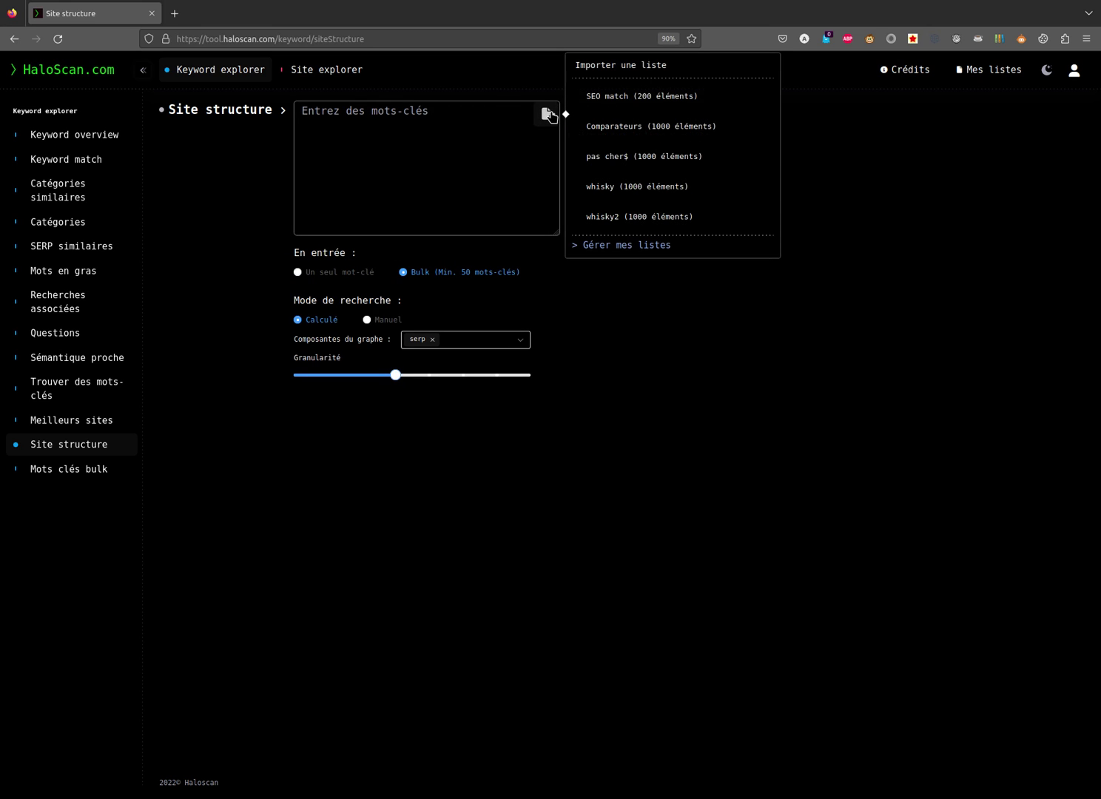
click(658, 222)
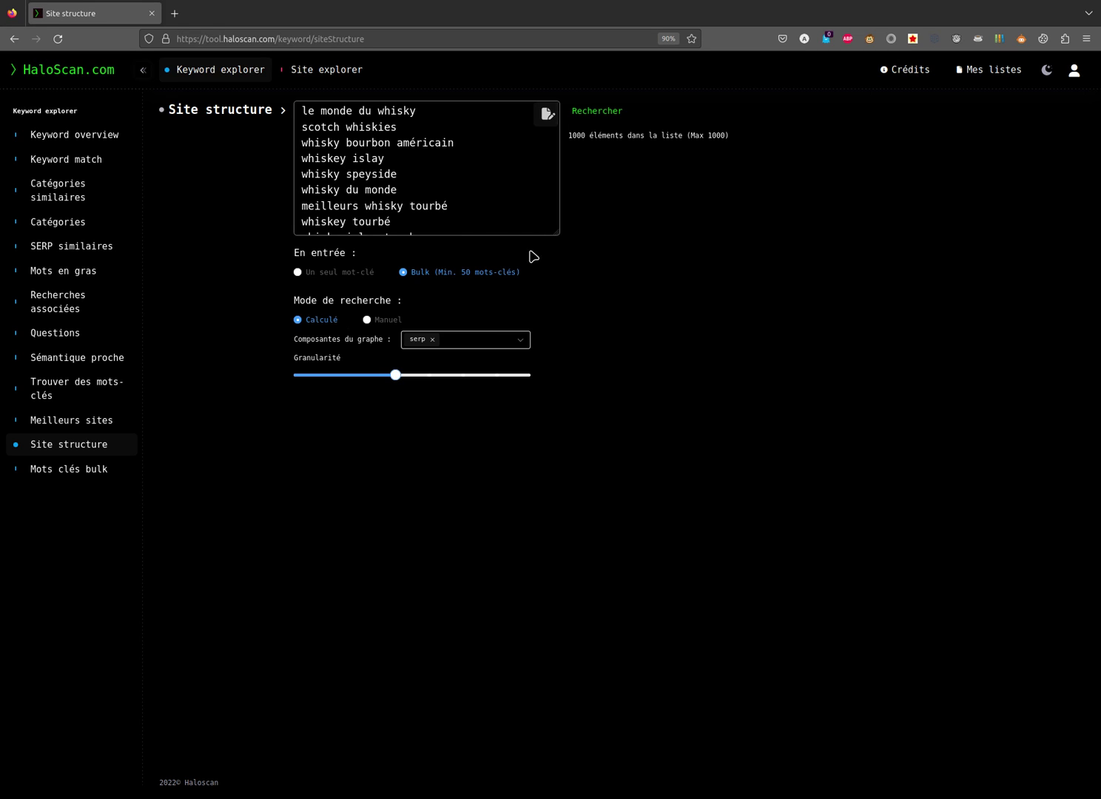
- Generate the site structure with Moyenne granularity and serp, related and ngram as graph components
mouse_move(394, 375)
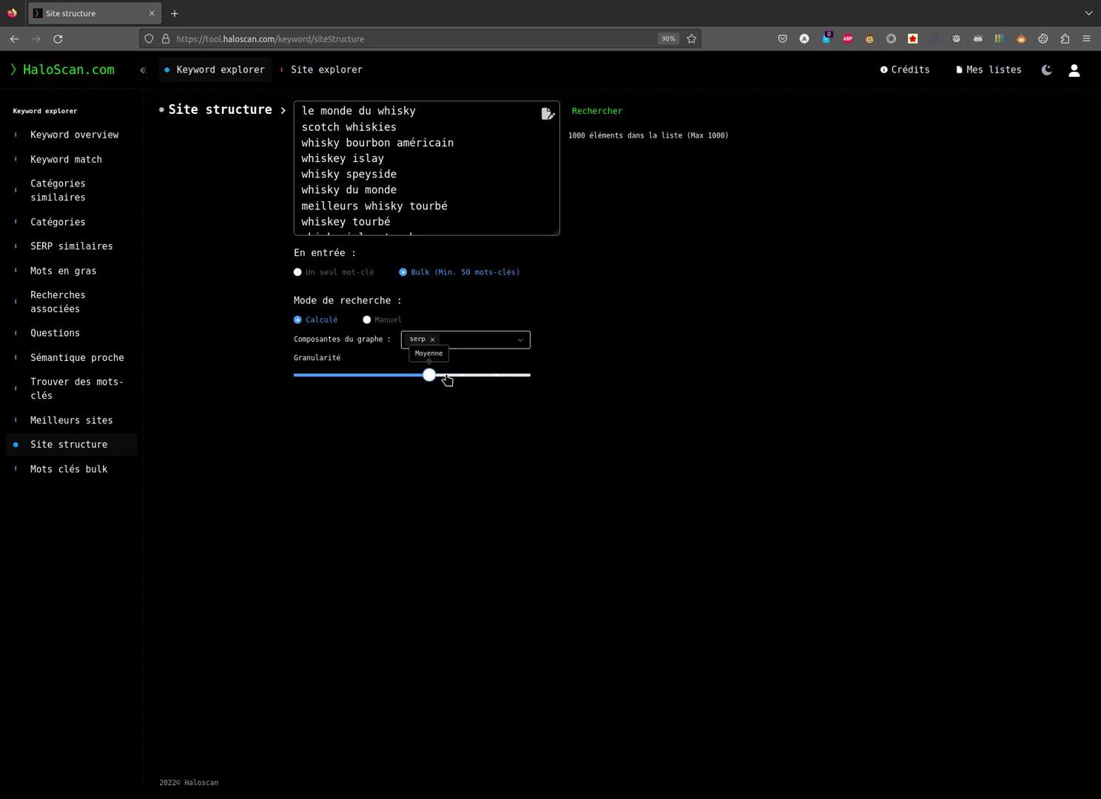
click(527, 348)
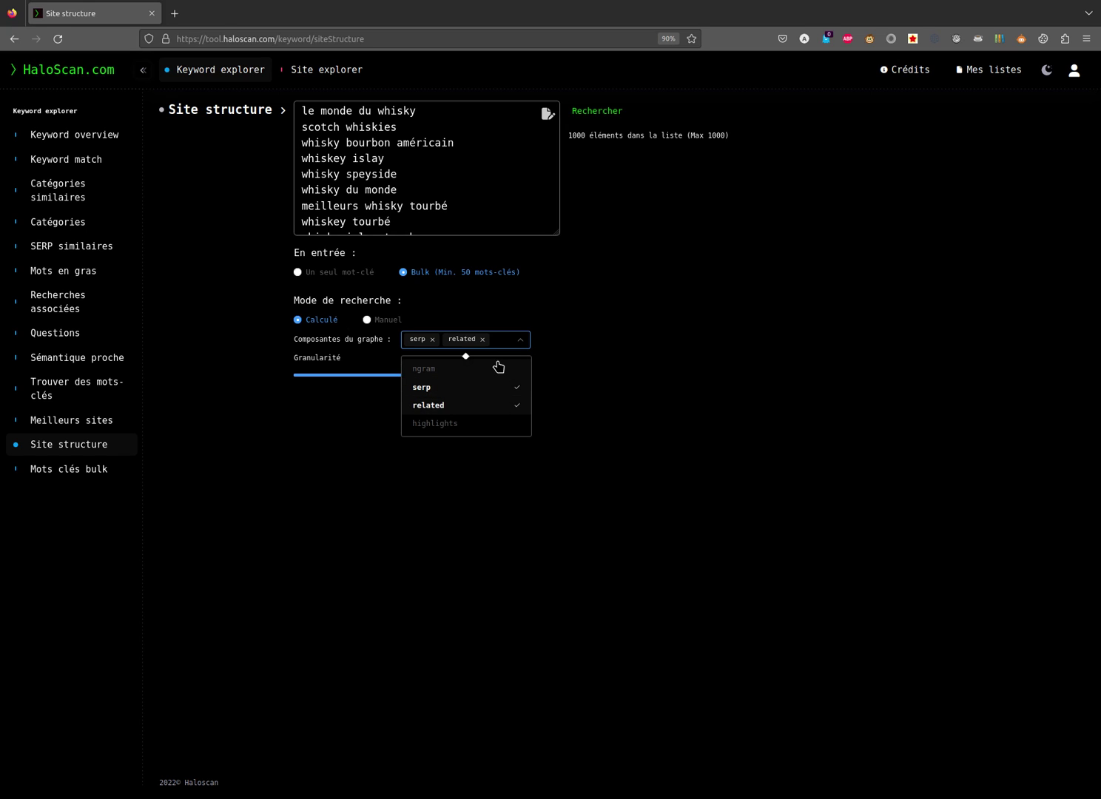
click(498, 366)
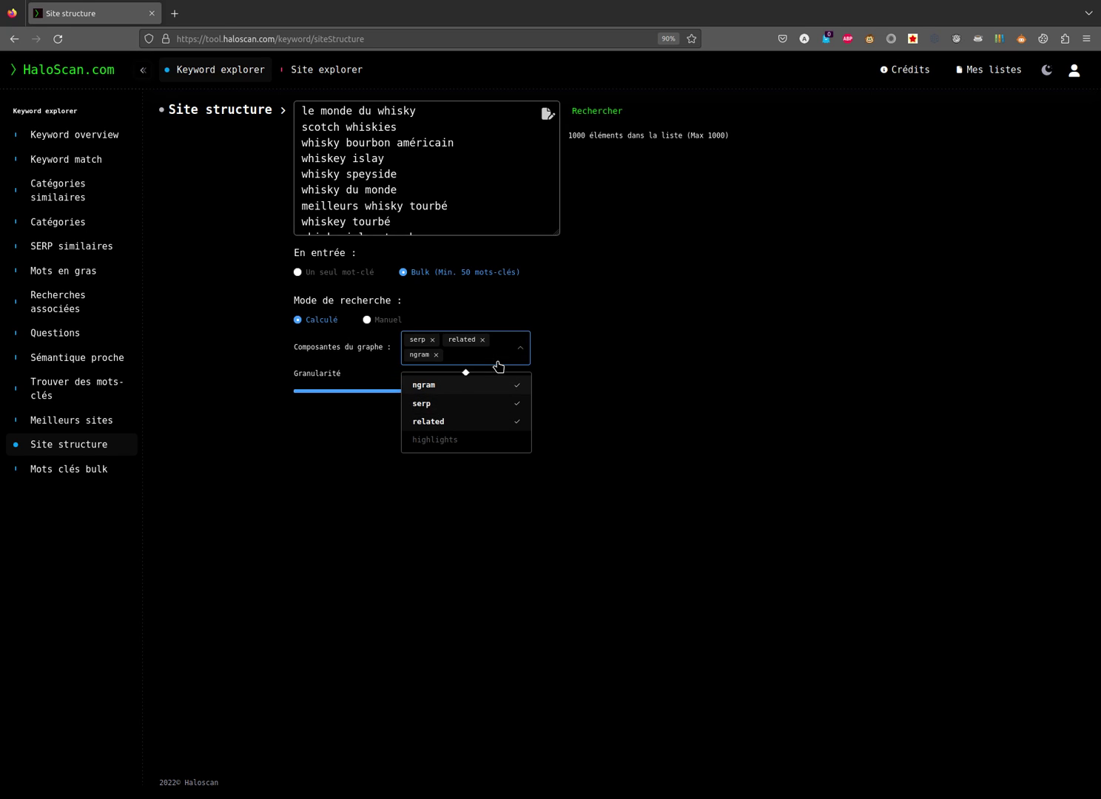
click(615, 335)
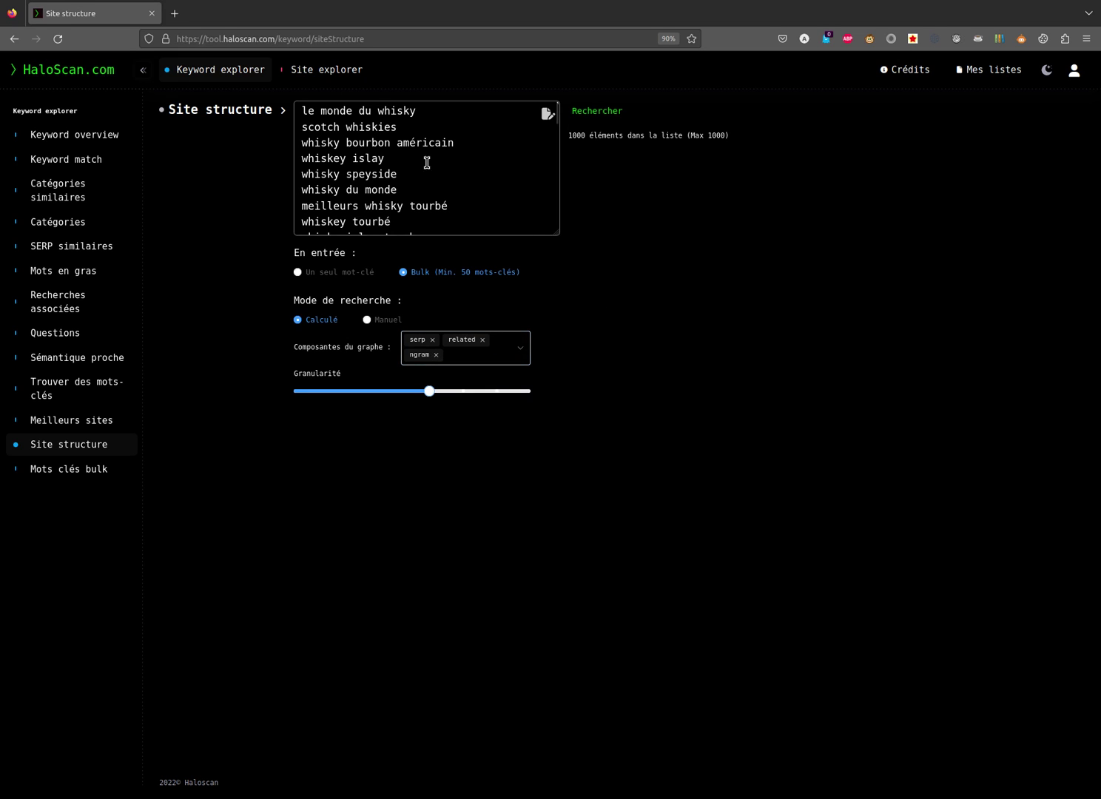
click(592, 117)
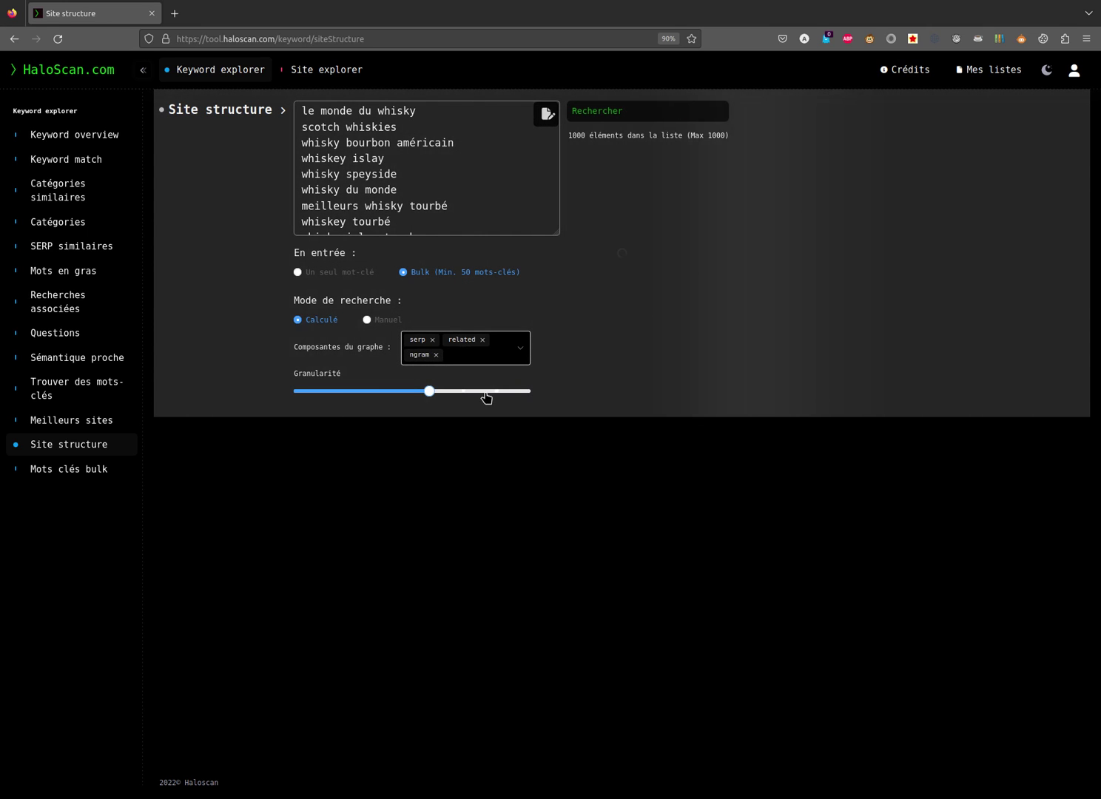
- Raise the granularity to Élevée and regenerate the site structure for the whisky2 keywords
mouse_move(419, 396)
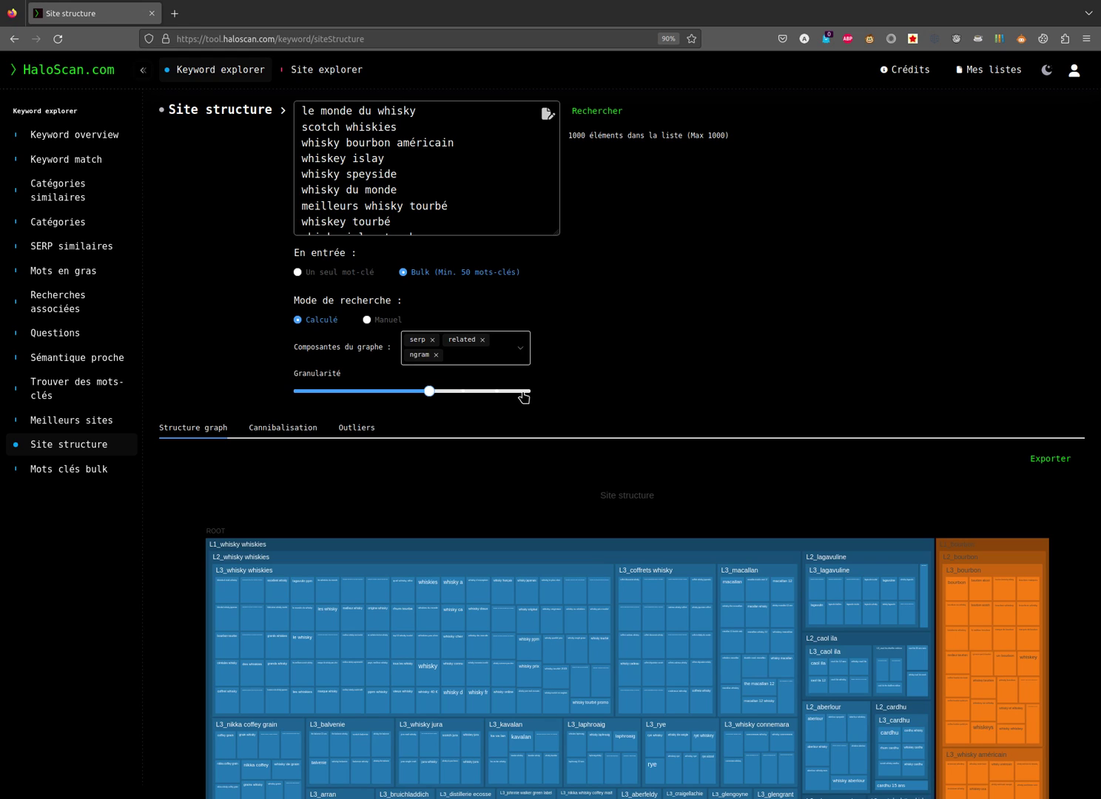
scroll(523, 516, down, 7)
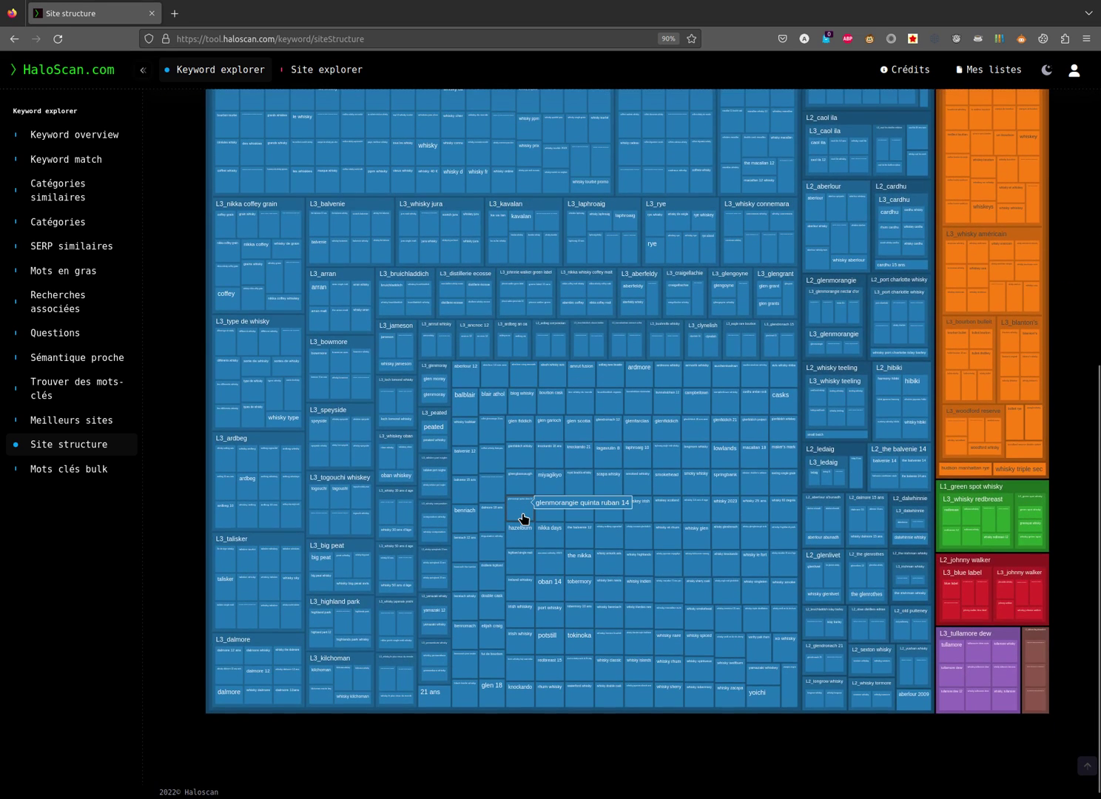
scroll(524, 519, up, 2)
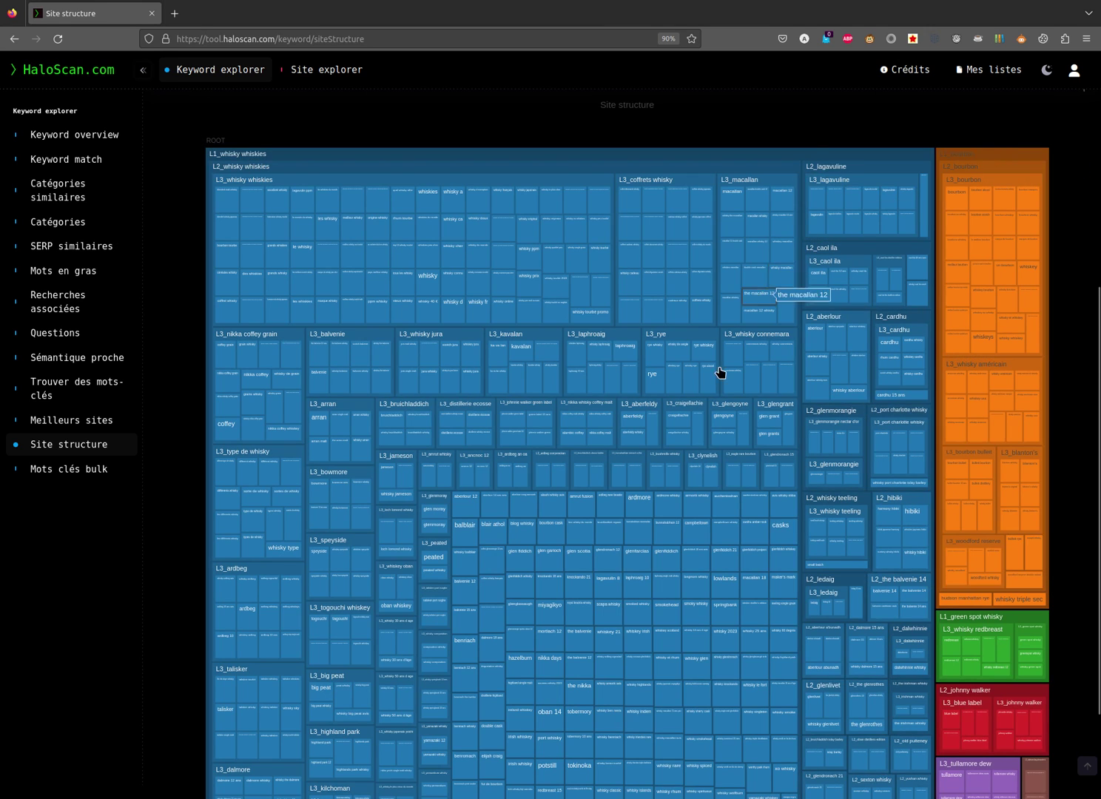
scroll(720, 392, down, 1)
scroll(720, 414, up, 1)
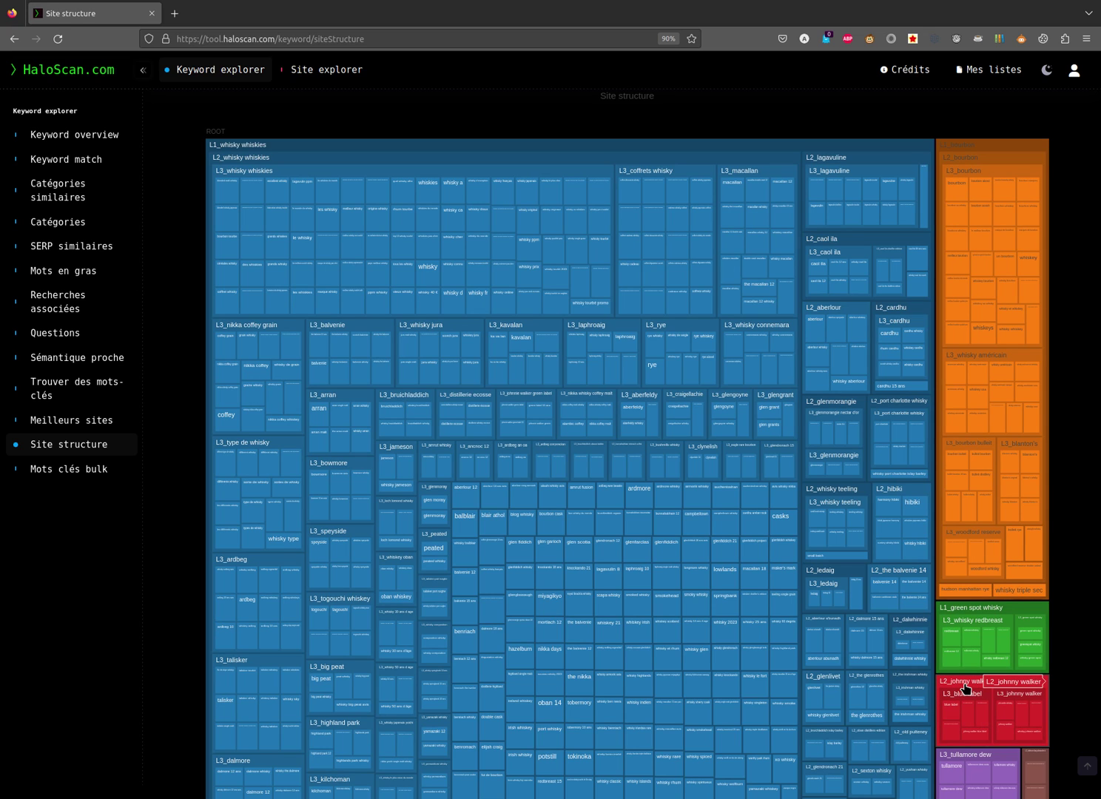
scroll(965, 688, down, 3)
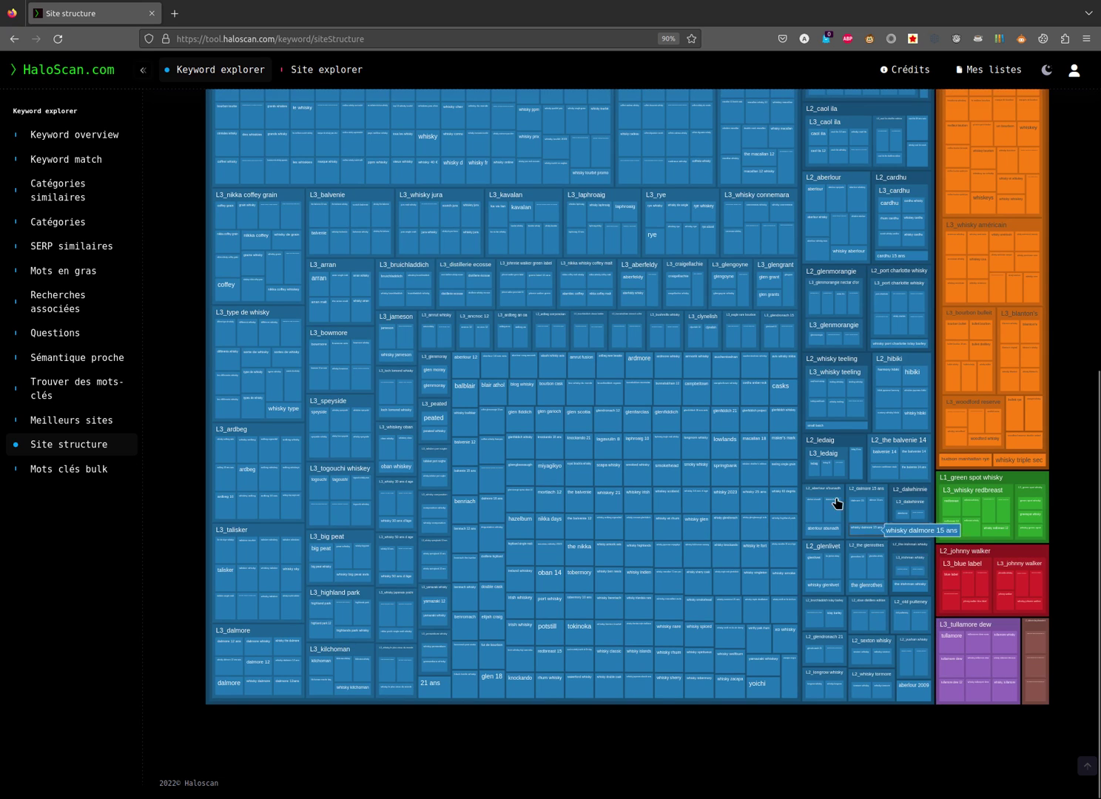
scroll(679, 381, up, 6)
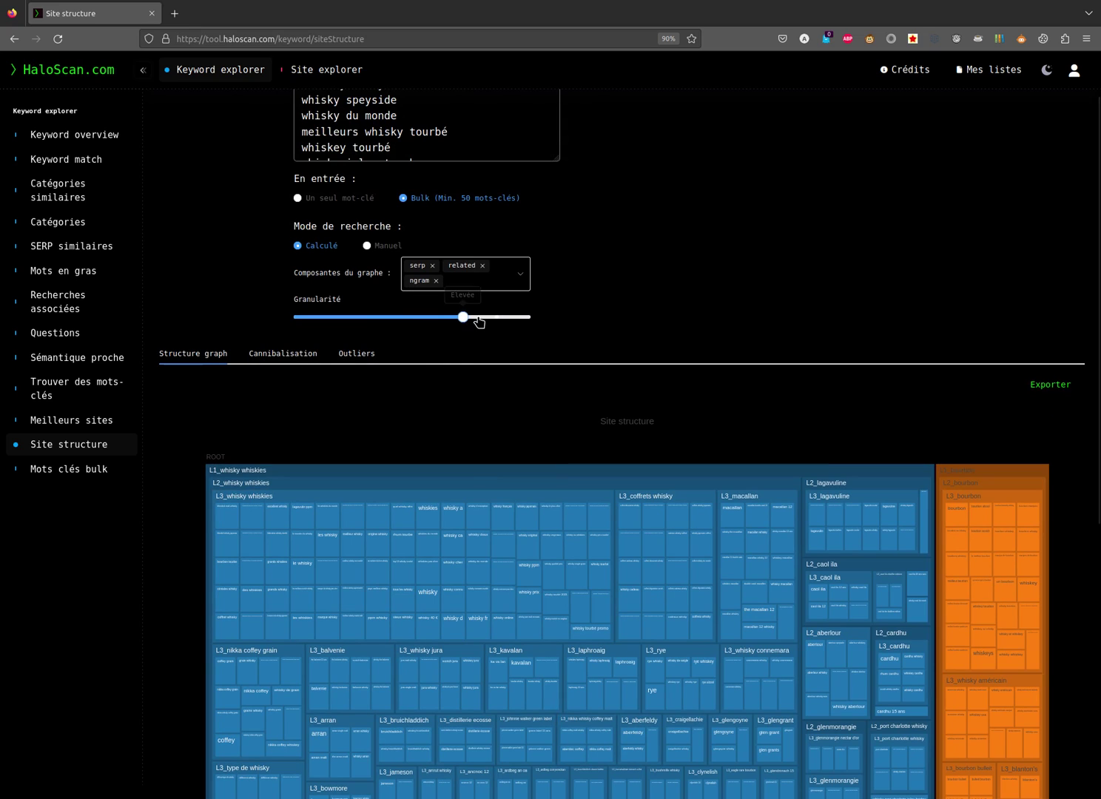
scroll(597, 233, up, 1)
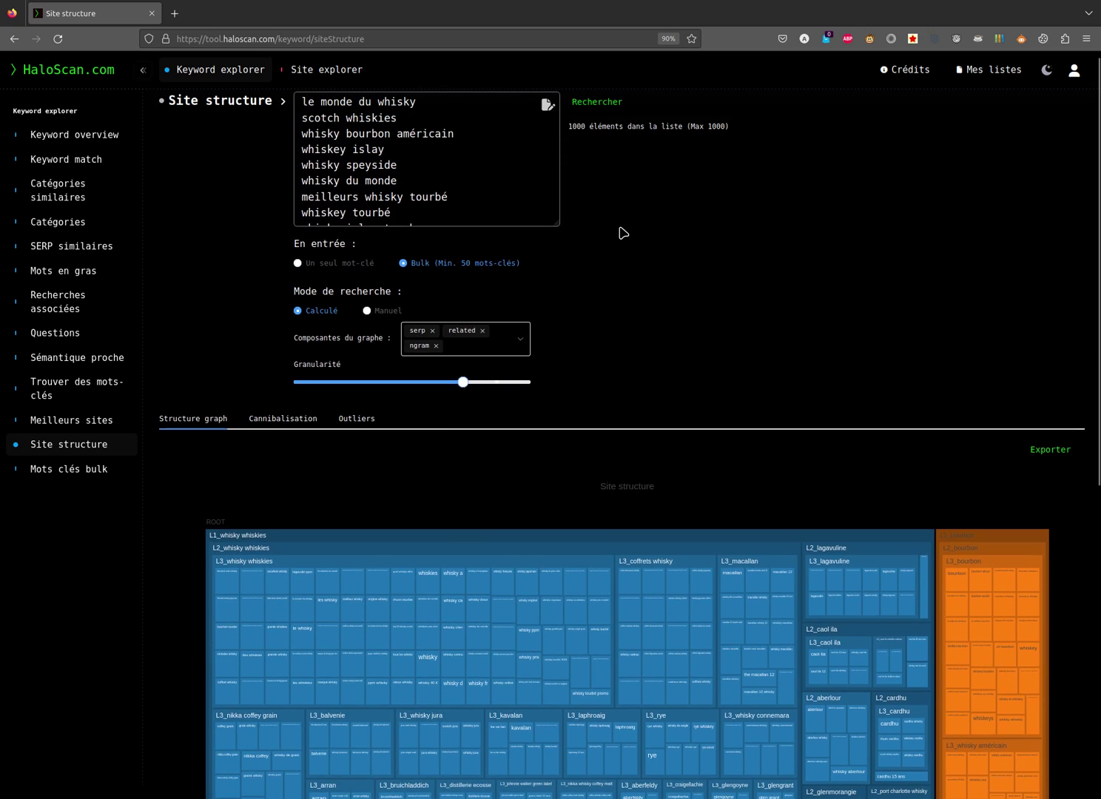
click(585, 115)
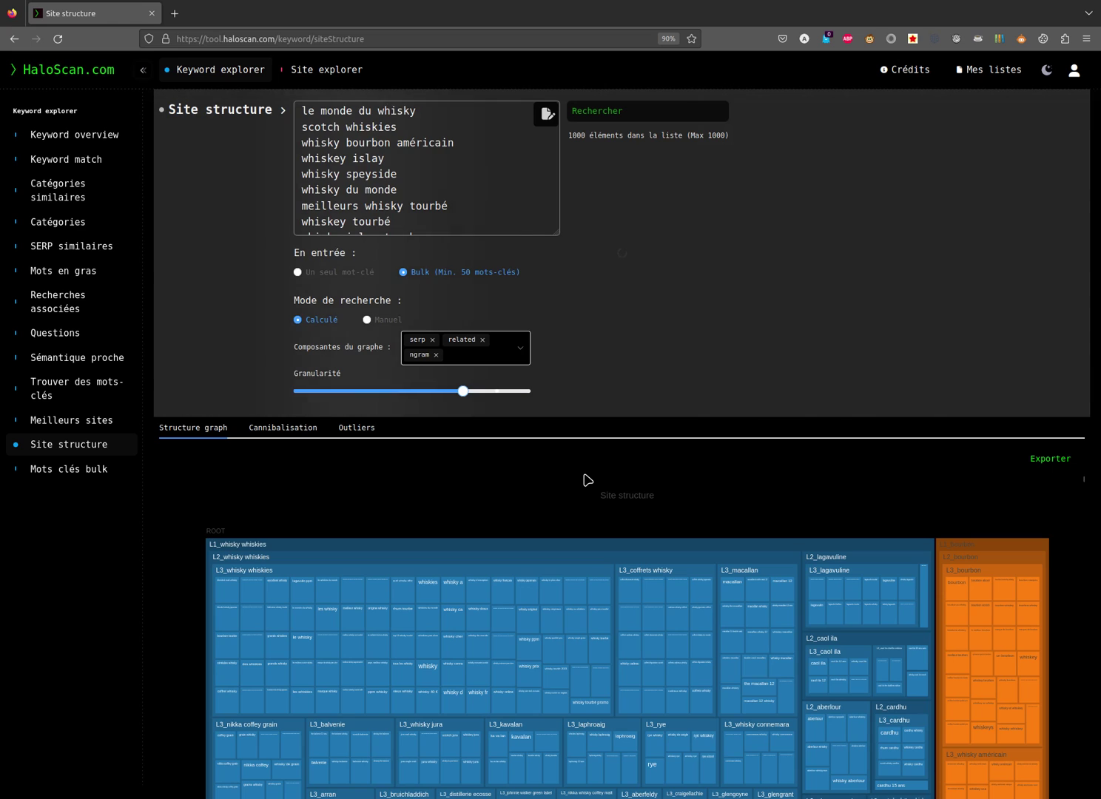
- View the site structure's Cannibalisation keyword groups and its Outliers
scroll(586, 479, down, 2)
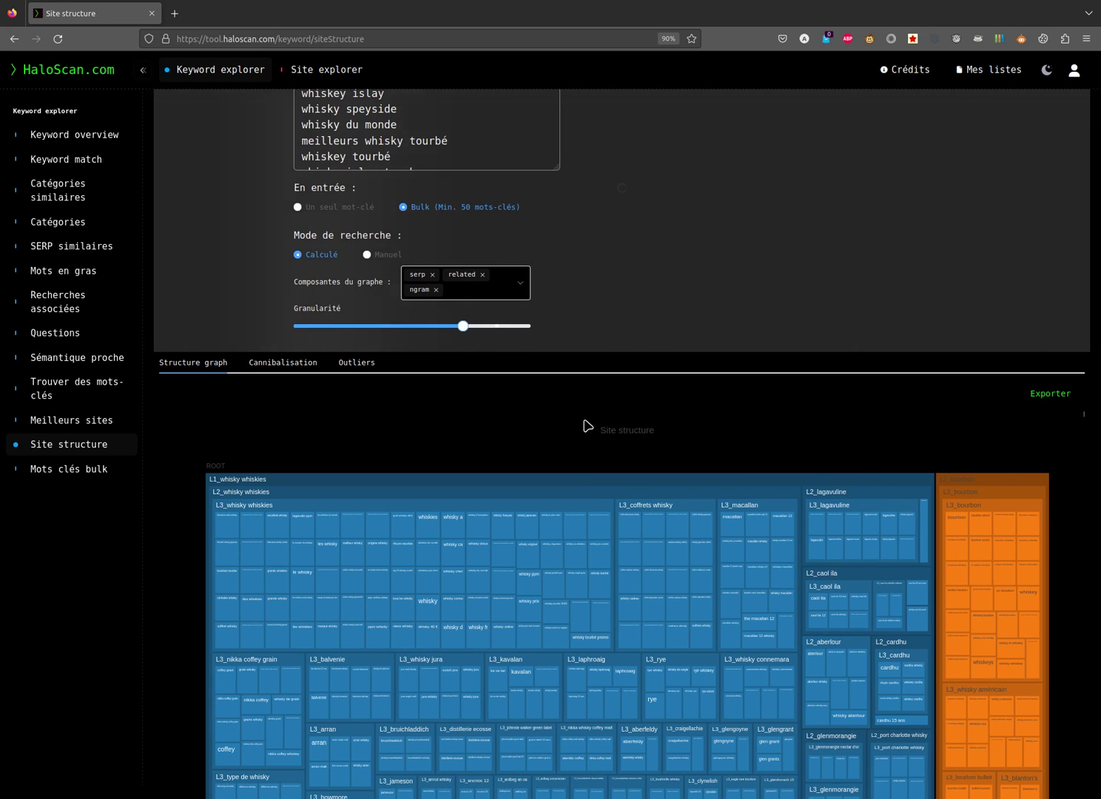
click(288, 368)
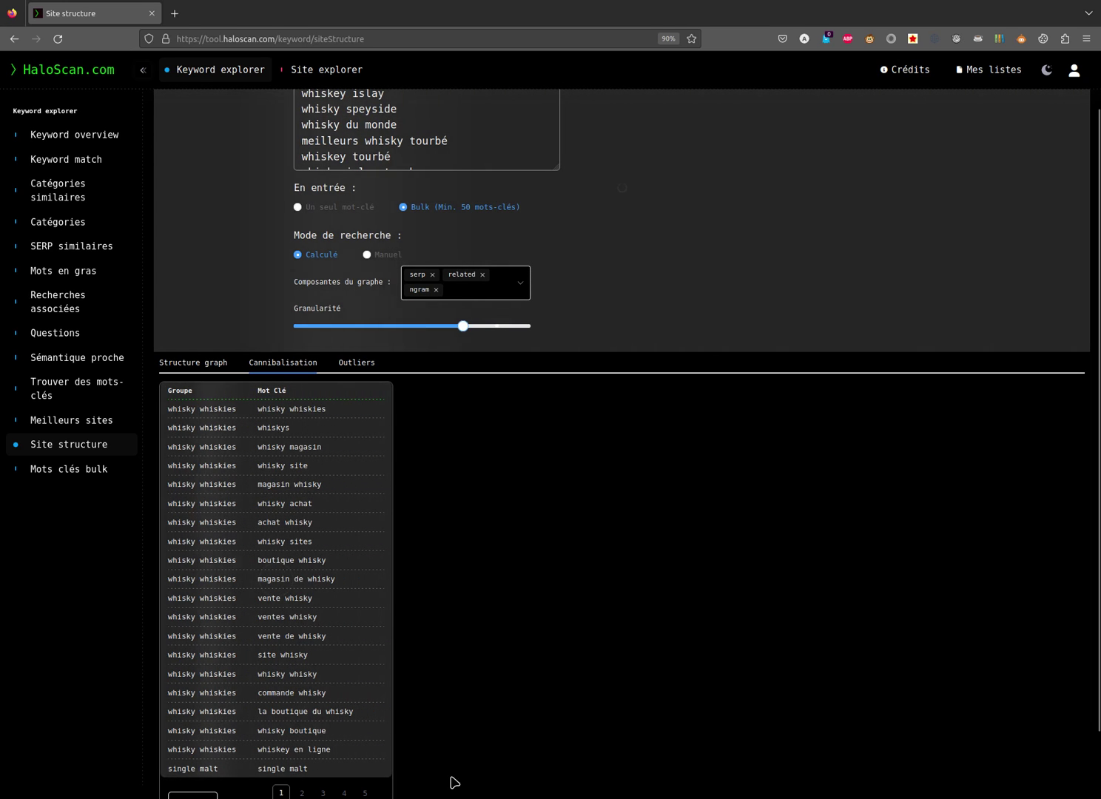
click(346, 363)
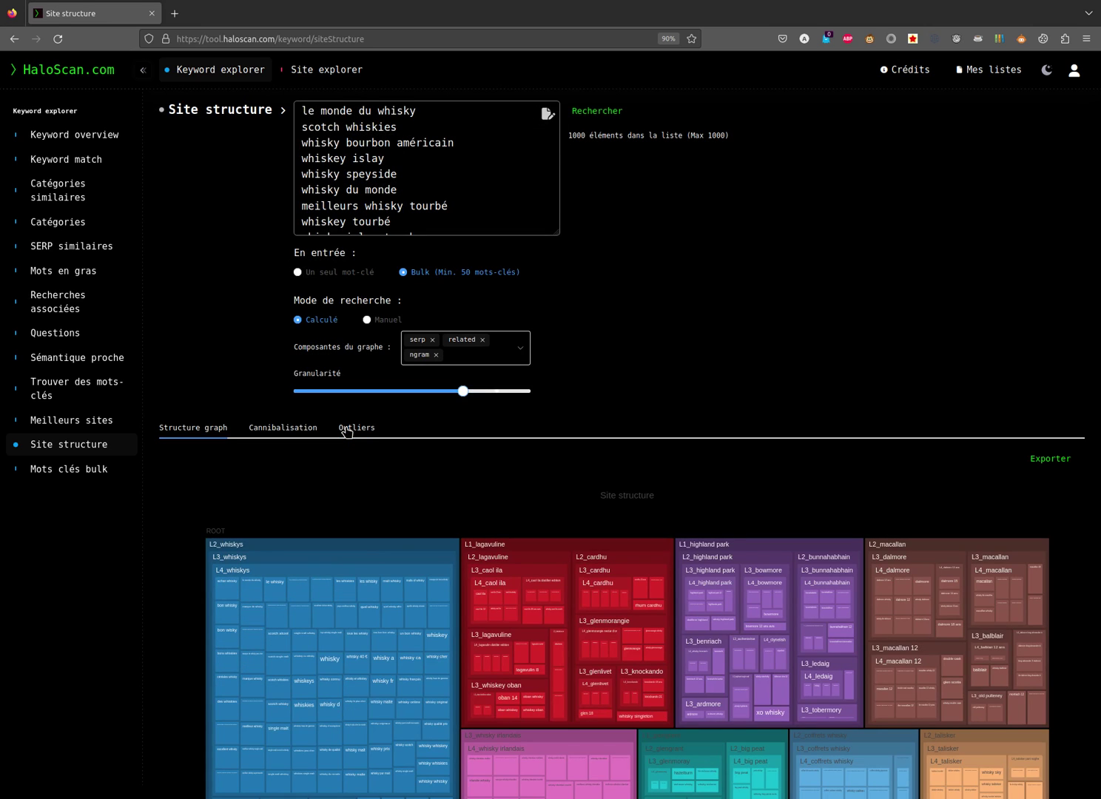
- Examine the regenerated structure graph's keyword groups and their L1 to L4 sublevels across the whole treemap
scroll(345, 433, down, 5)
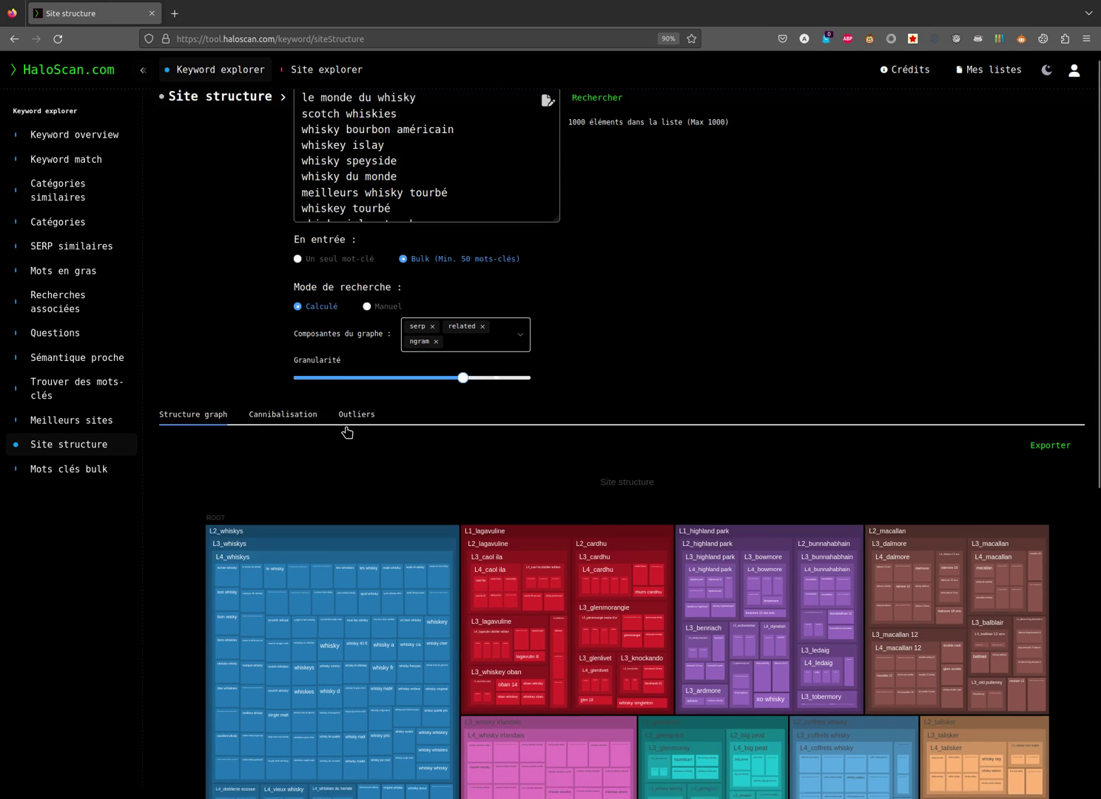
scroll(346, 433, down, 2)
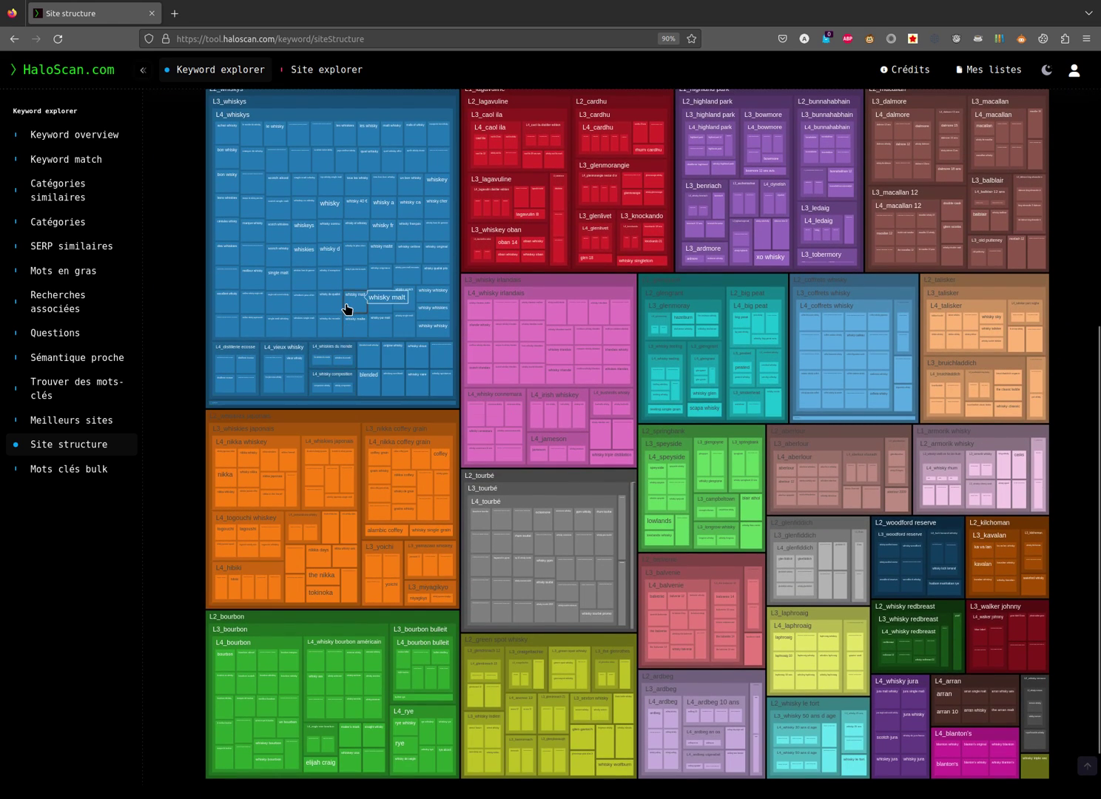
scroll(347, 309, up, 1)
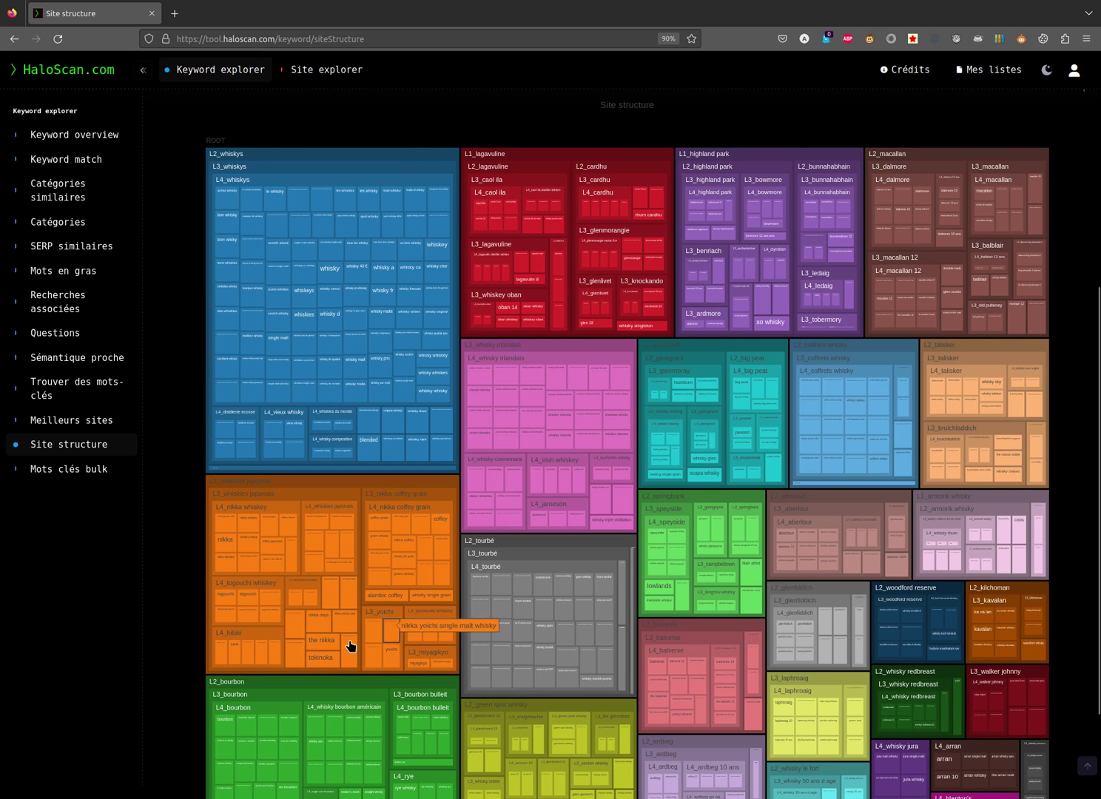
scroll(273, 646, down, 3)
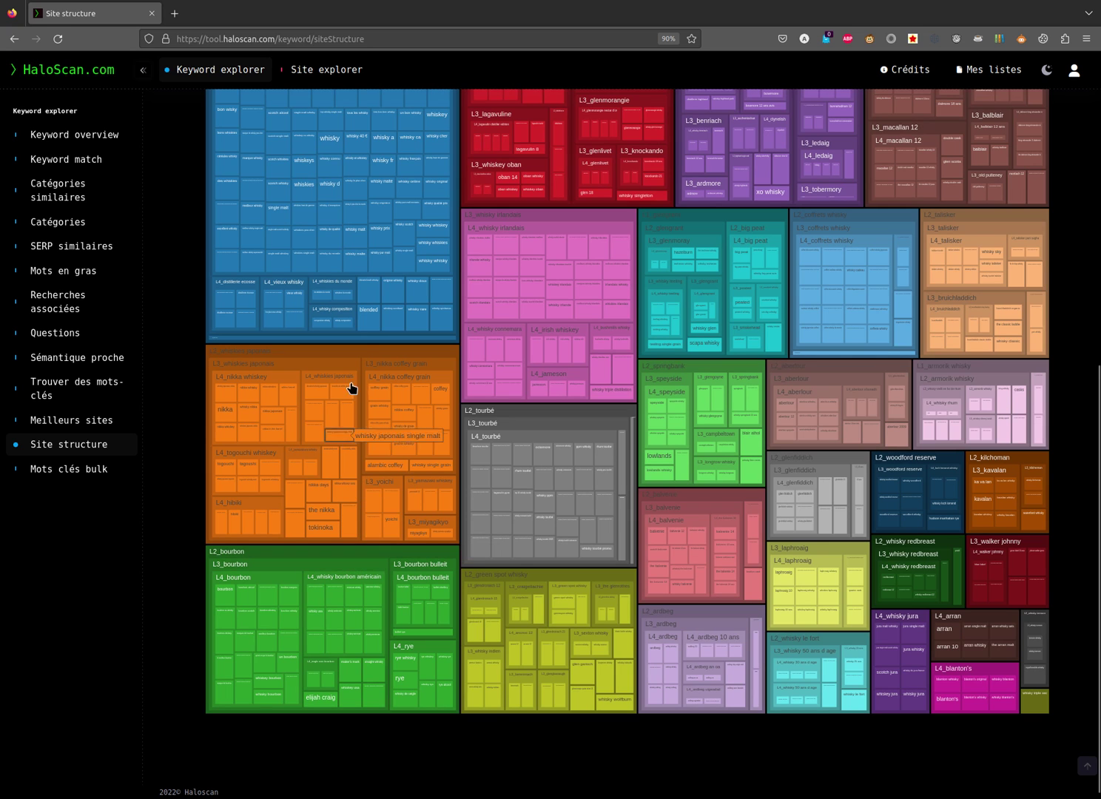
scroll(351, 256, up, 2)
scroll(351, 255, up, 2)
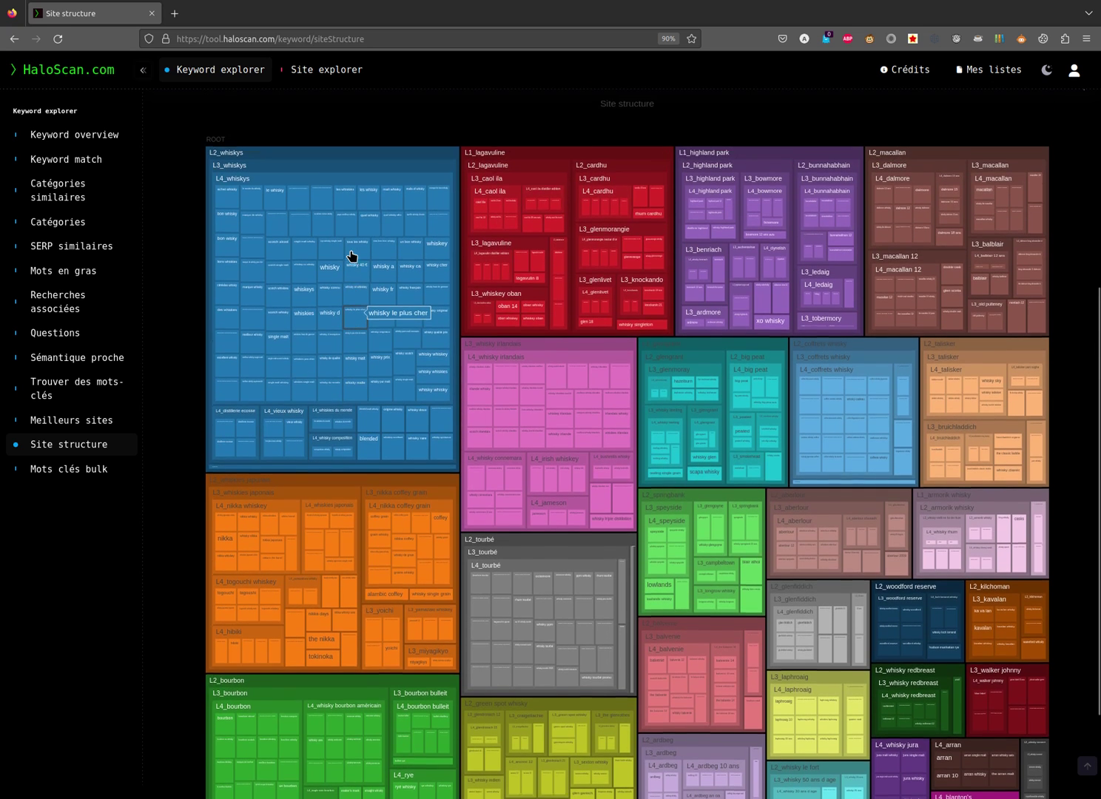
scroll(351, 255, down, 4)
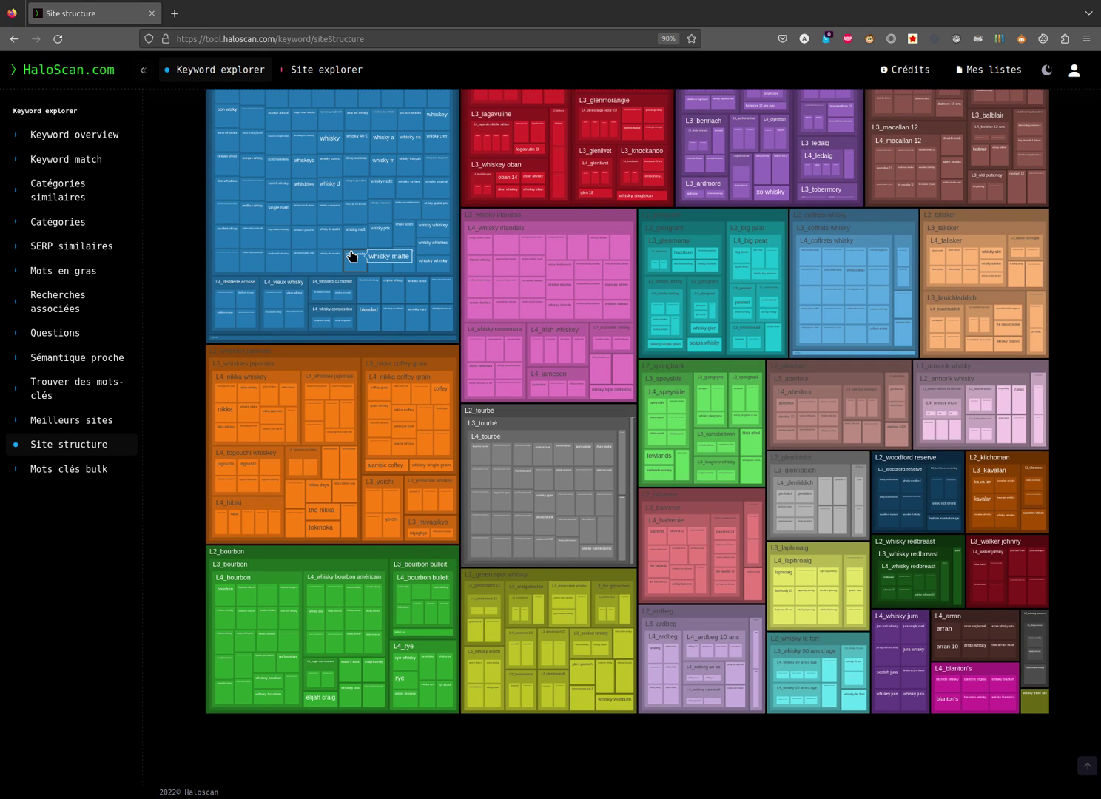
scroll(352, 256, up, 6)
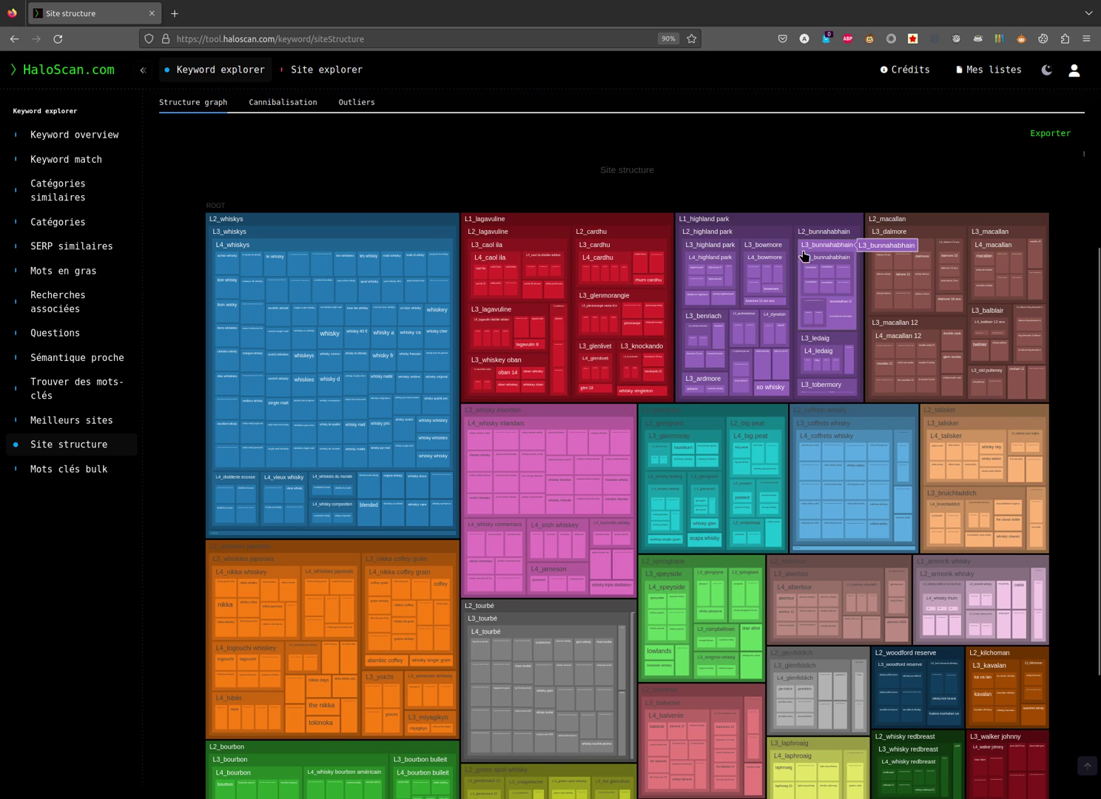
scroll(755, 297, down, 3)
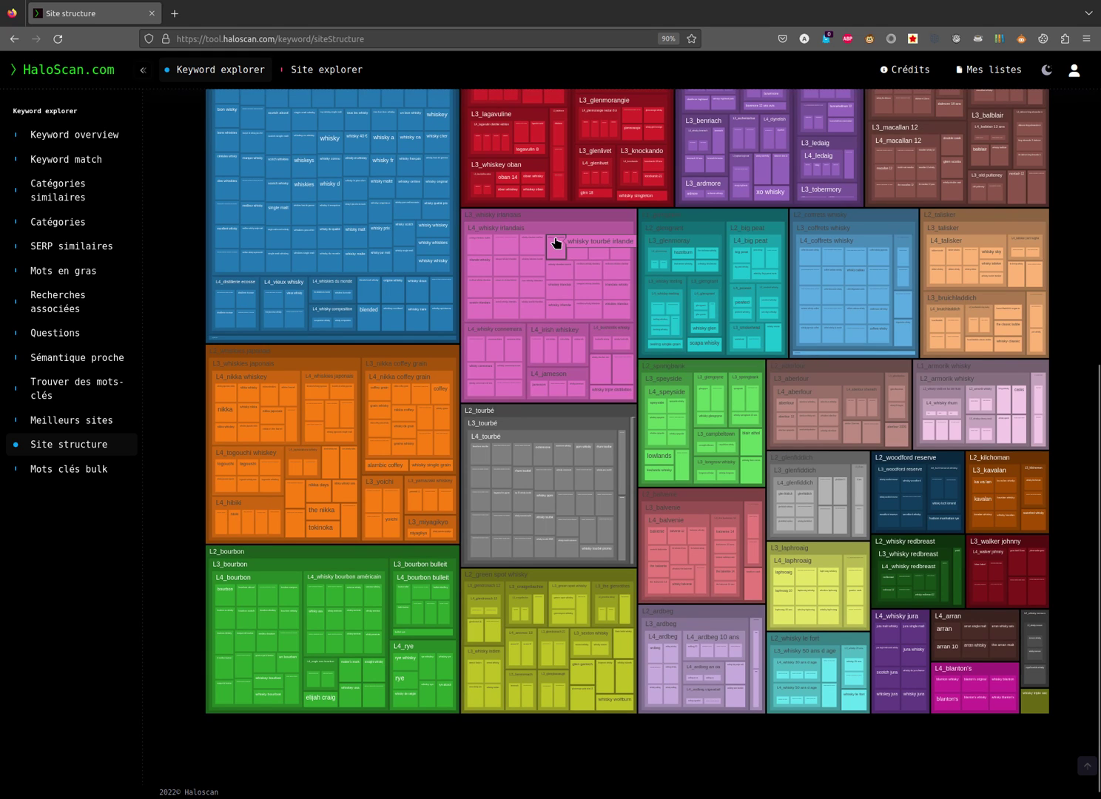
scroll(617, 177, up, 2)
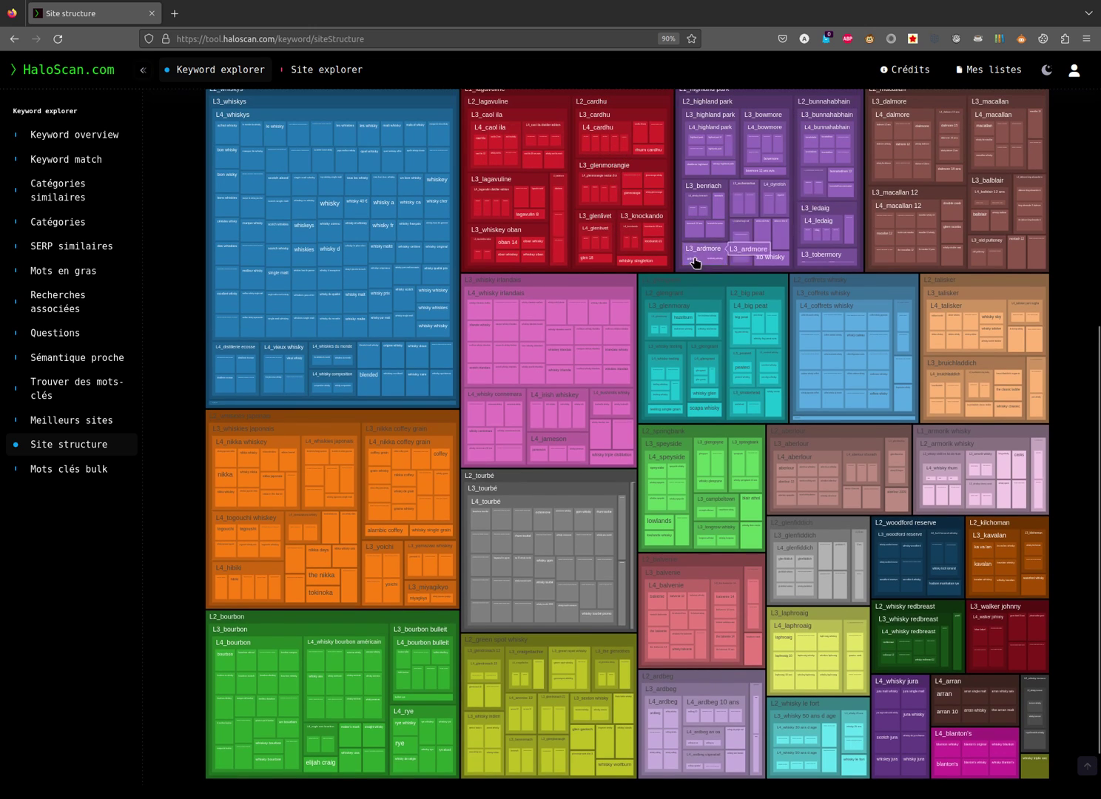
scroll(496, 421, down, 2)
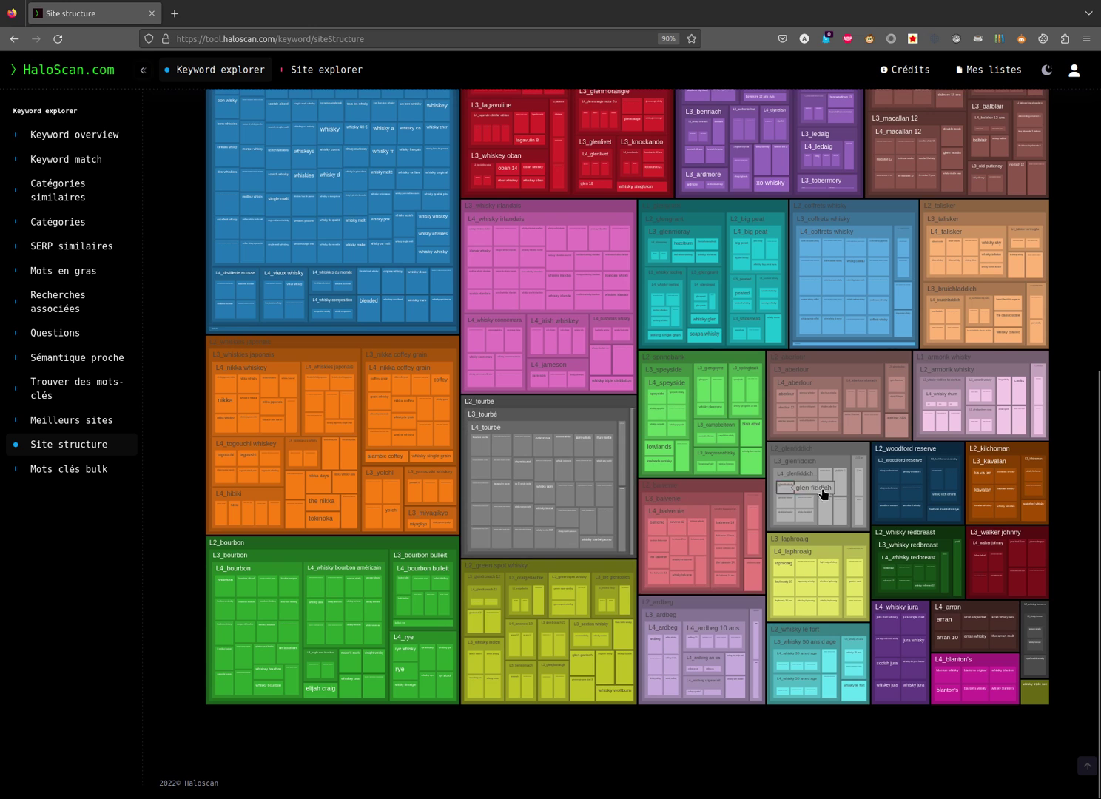
- Look over the structure graph again, comparing the whiskys, lagavuline, highland park and whisky irlandais groups with the chosen granularity
scroll(956, 492, up, 3)
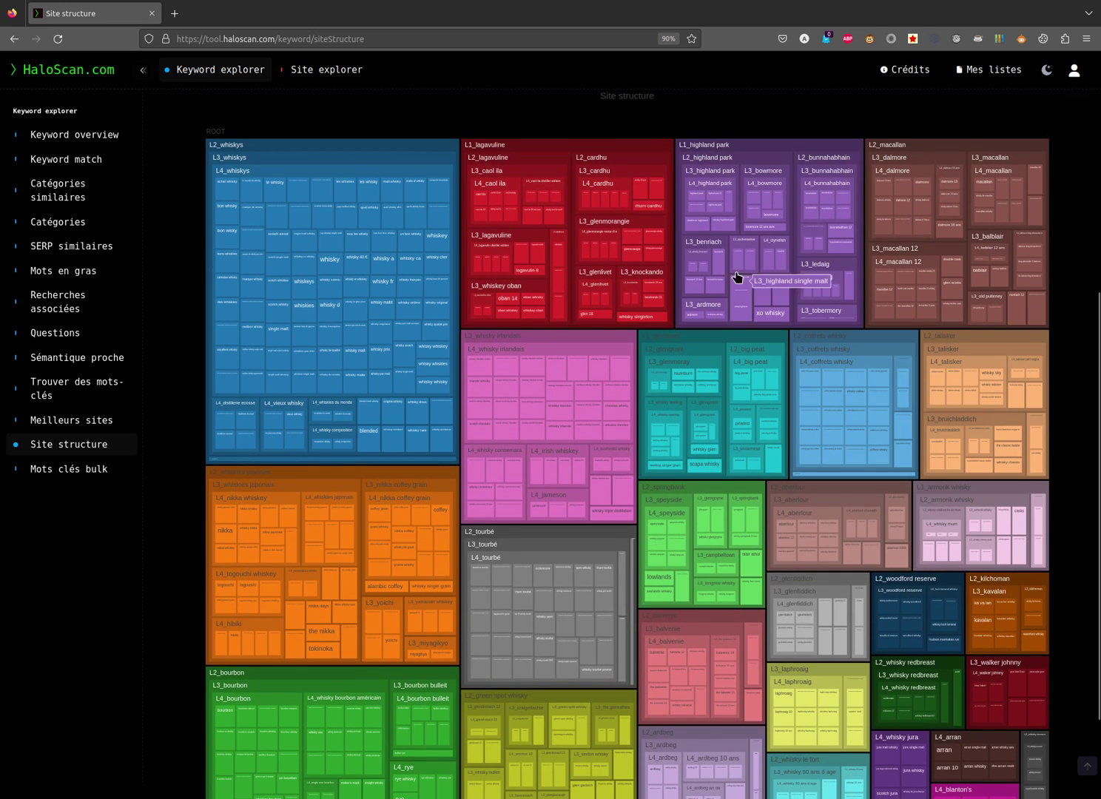
scroll(635, 222, up, 6)
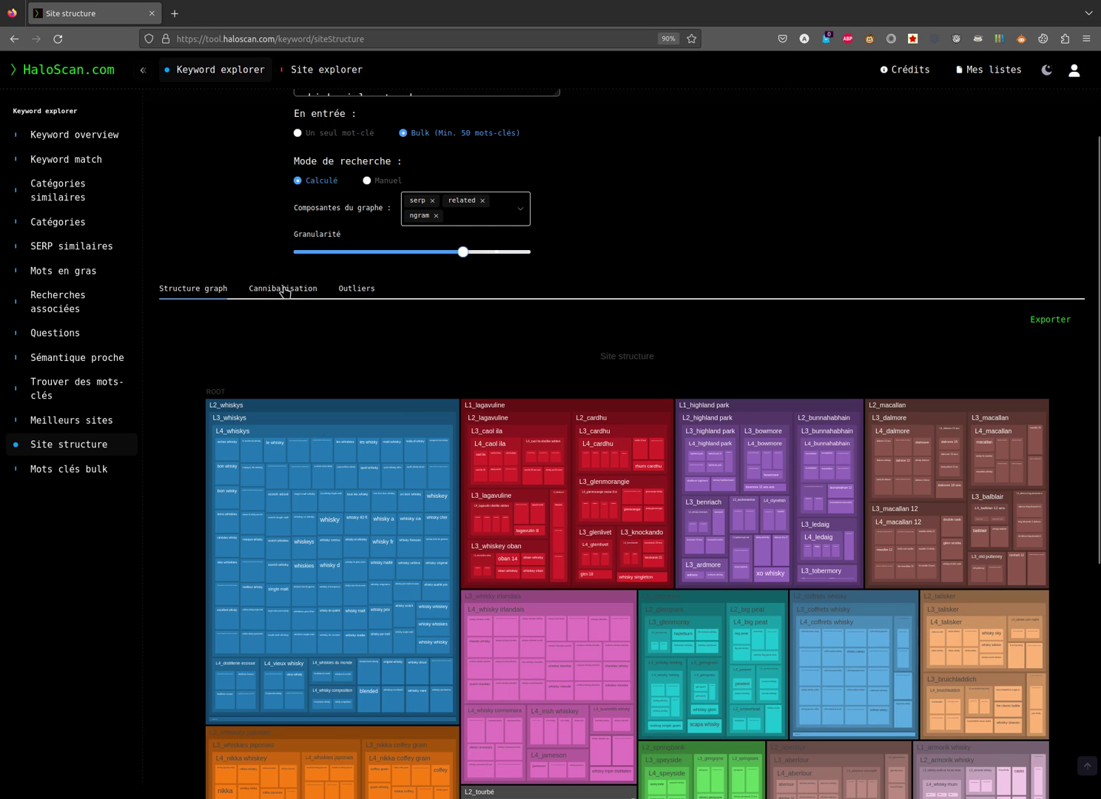
scroll(482, 402, down, 3)
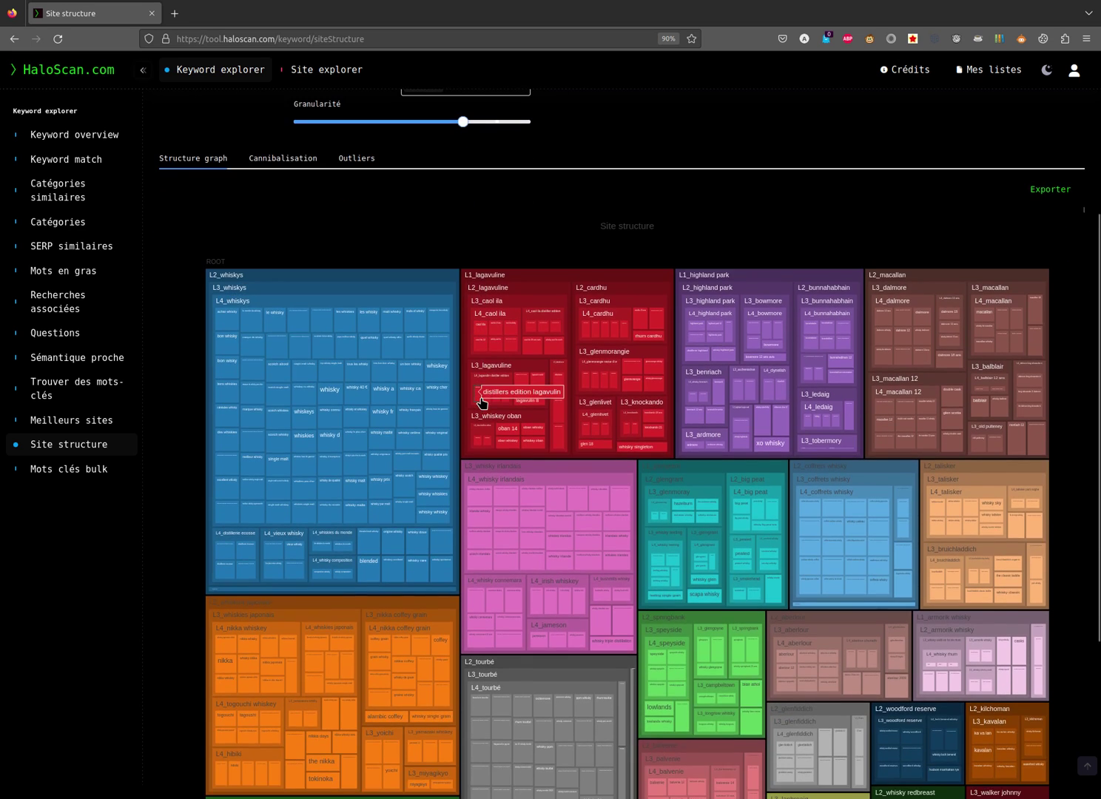
scroll(482, 402, down, 3)
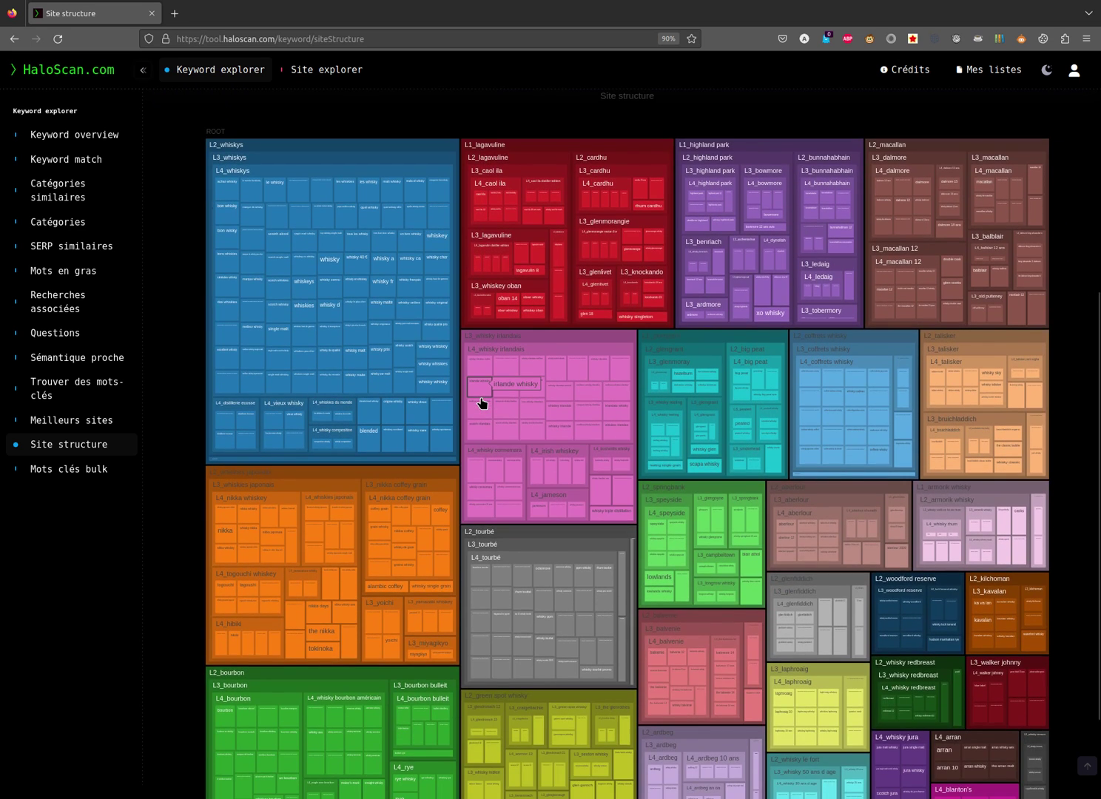
scroll(482, 402, down, 2)
scroll(482, 403, up, 3)
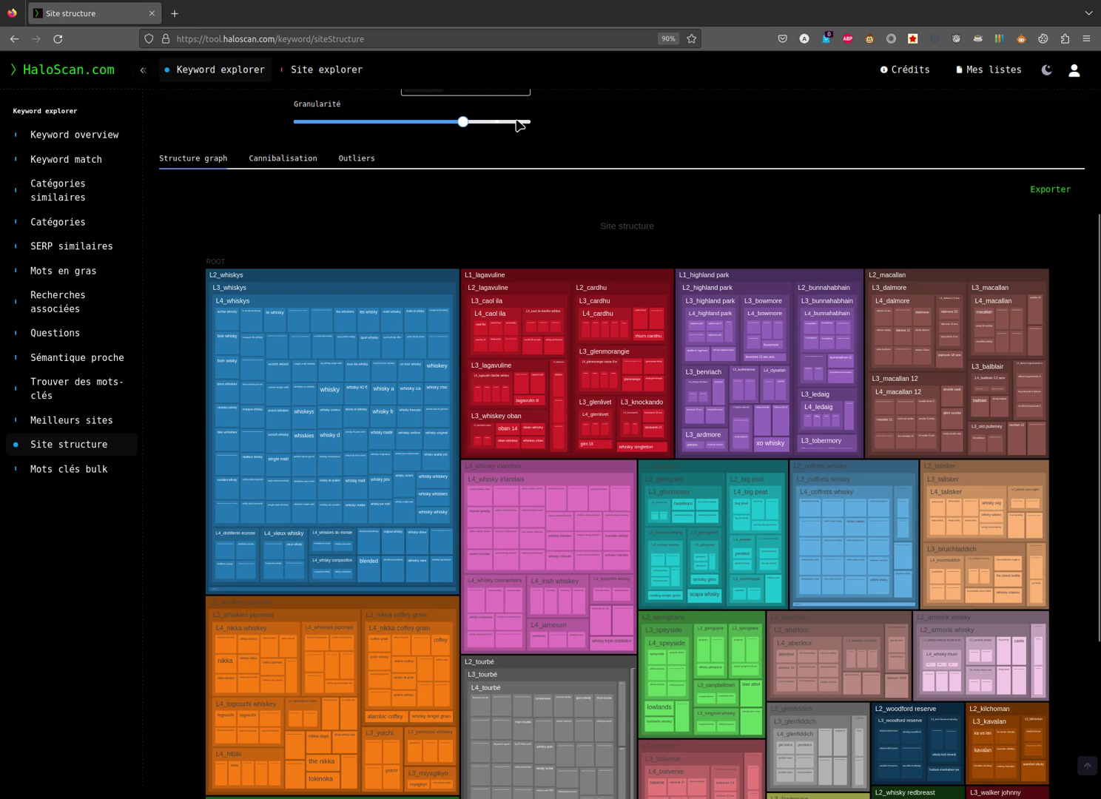
mouse_move(464, 122)
- Open the Cannibalisation keyword groups and show more rows per page
click(283, 157)
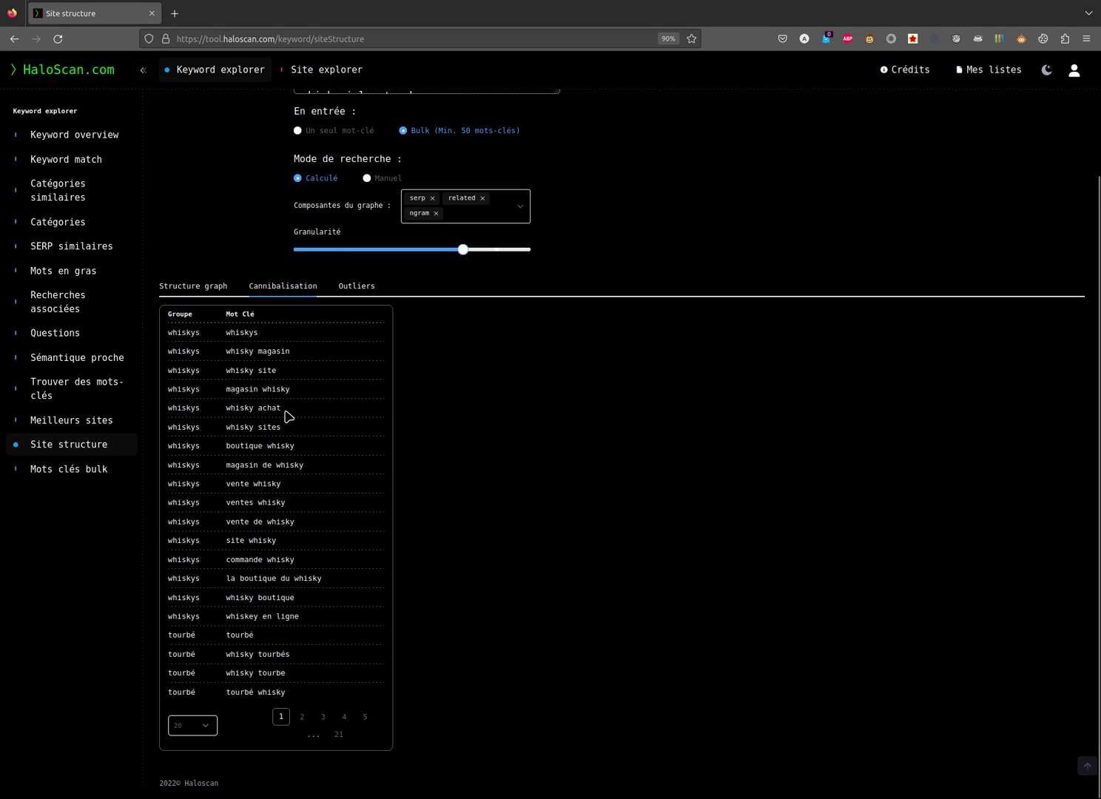
click(195, 726)
click(194, 705)
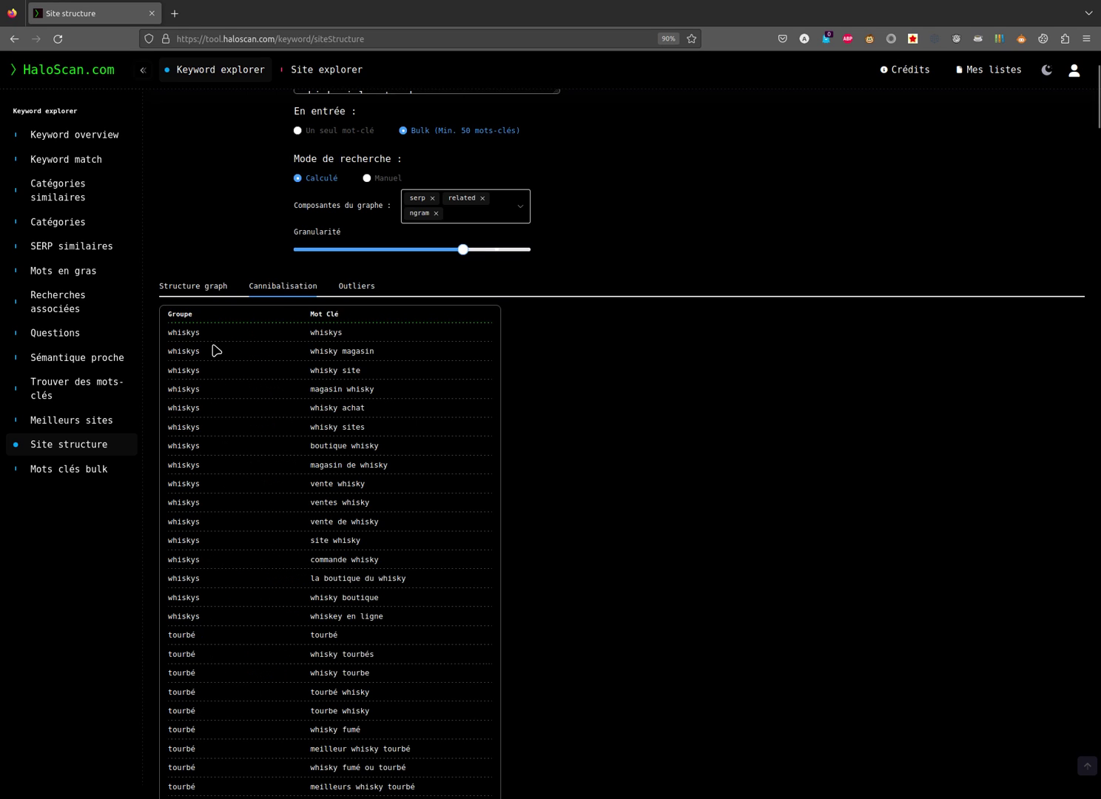
- Examine which keywords share a cannibalisation group in the whiskys, tourbé, nikka whiskey and whiskies japonais groups
scroll(379, 533, down, 1)
scroll(379, 532, down, 1)
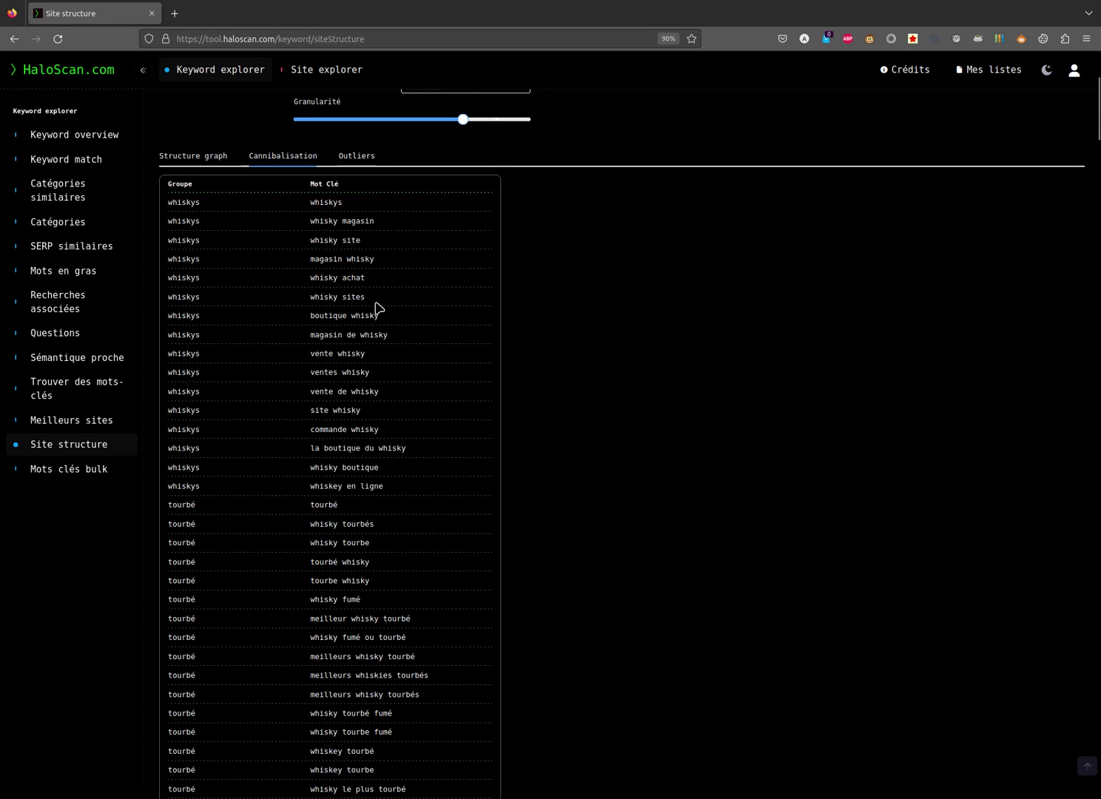
scroll(379, 509, down, 3)
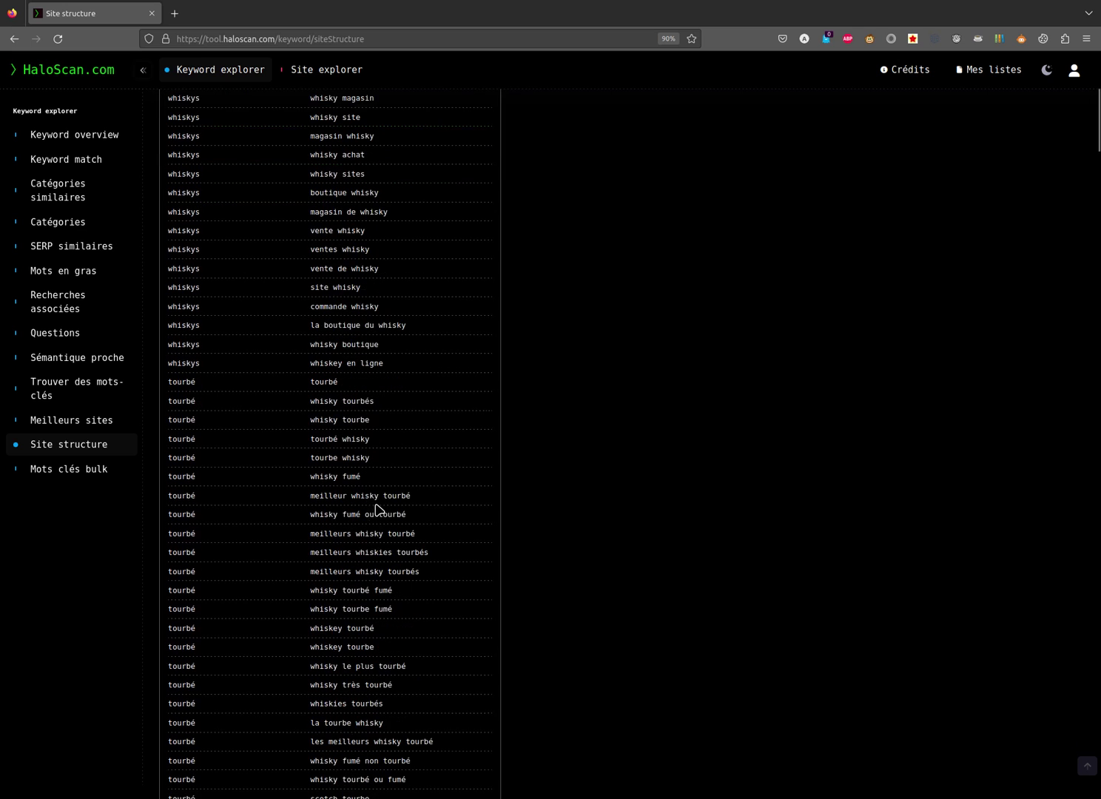
scroll(375, 423, down, 1)
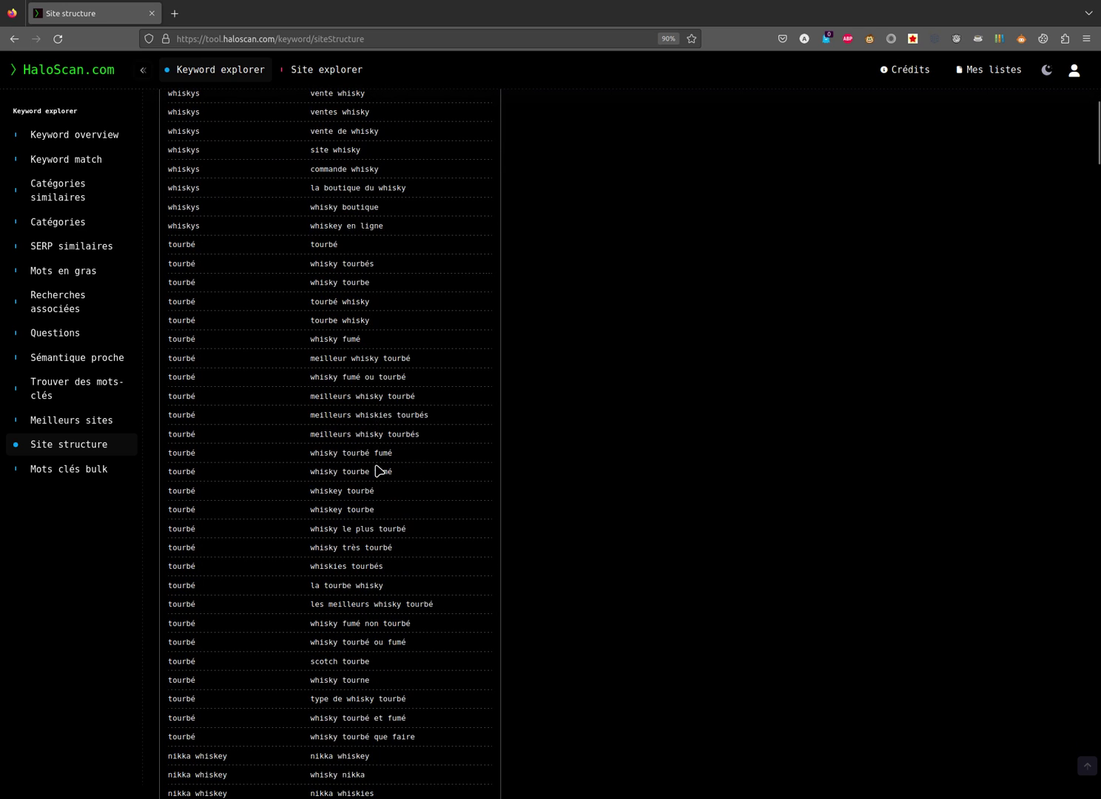
scroll(379, 590, down, 2)
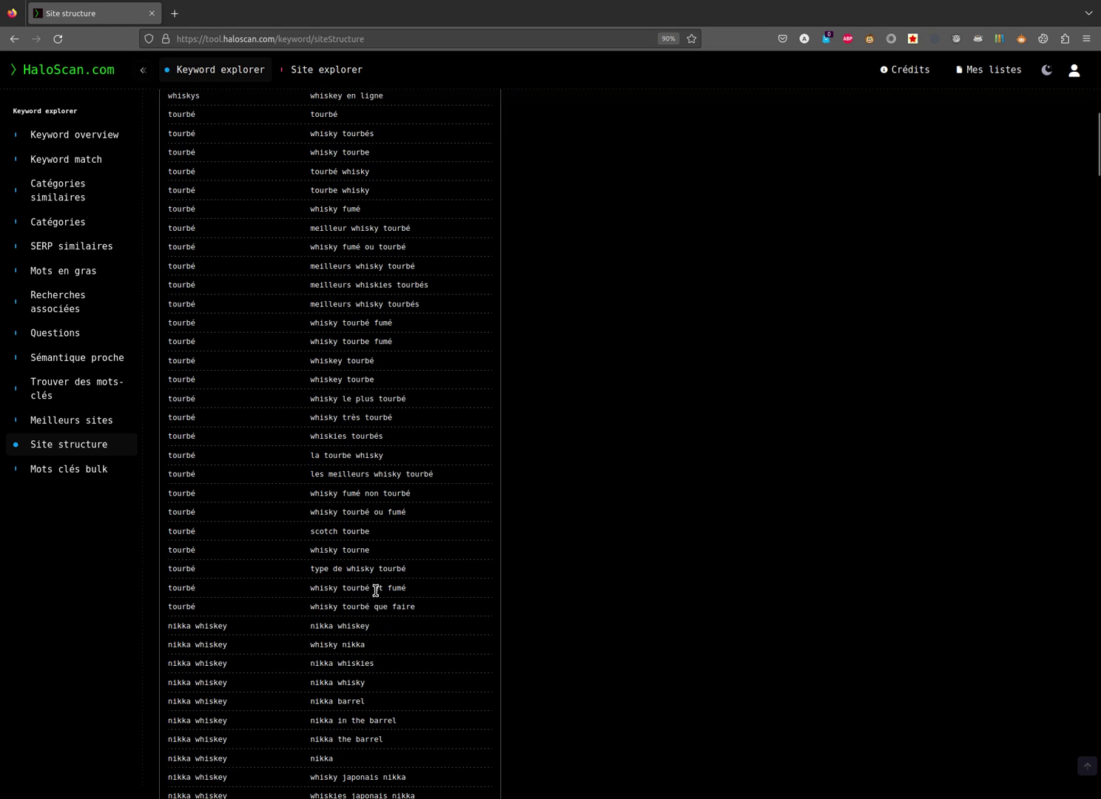
scroll(378, 626, down, 1)
scroll(378, 625, down, 2)
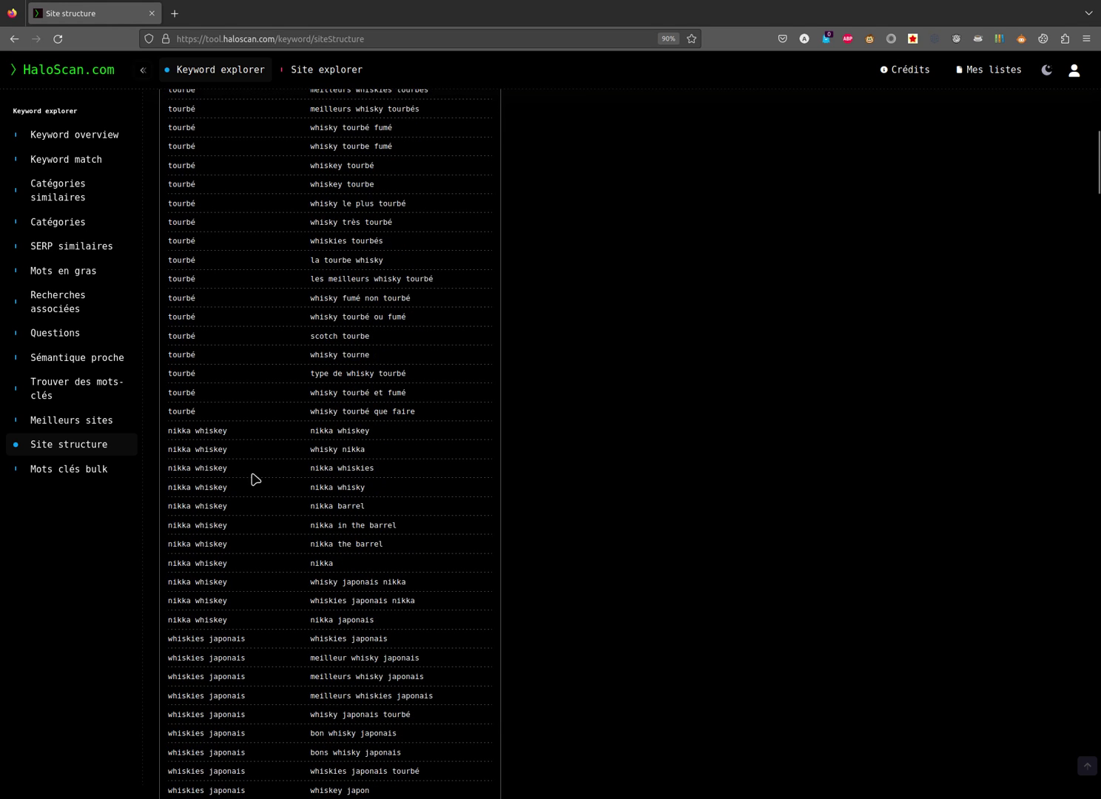
scroll(384, 570, down, 4)
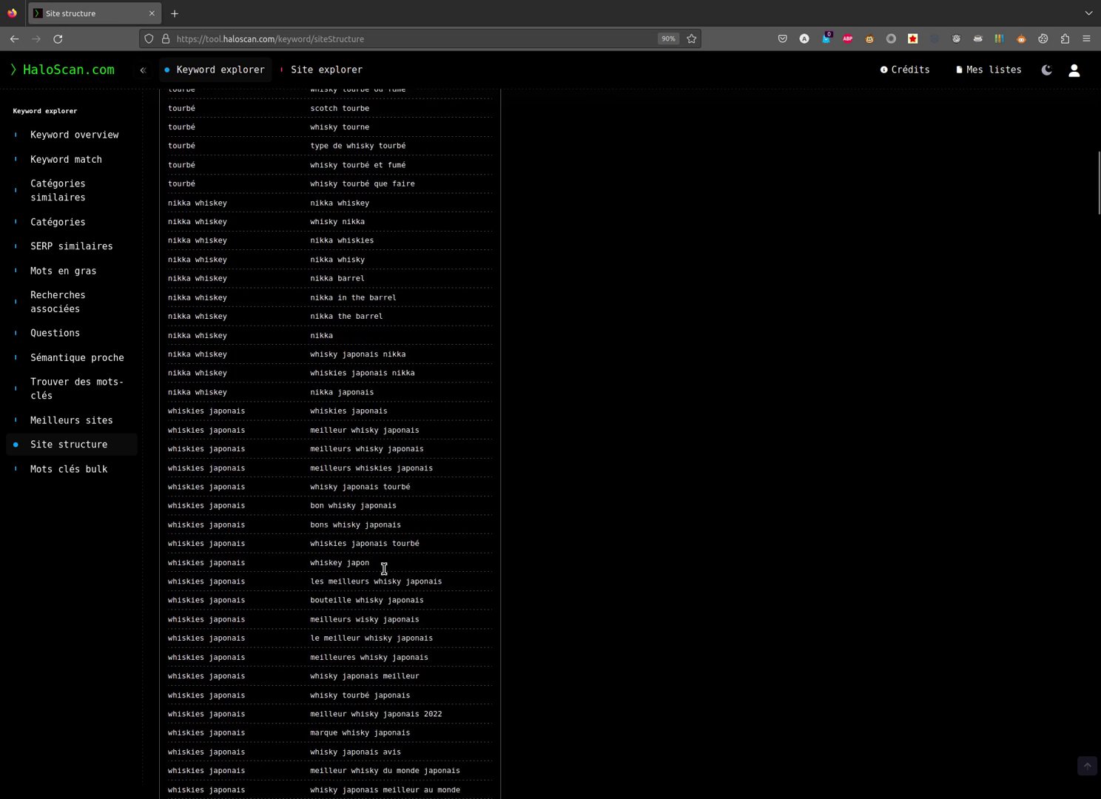
scroll(384, 568, down, 4)
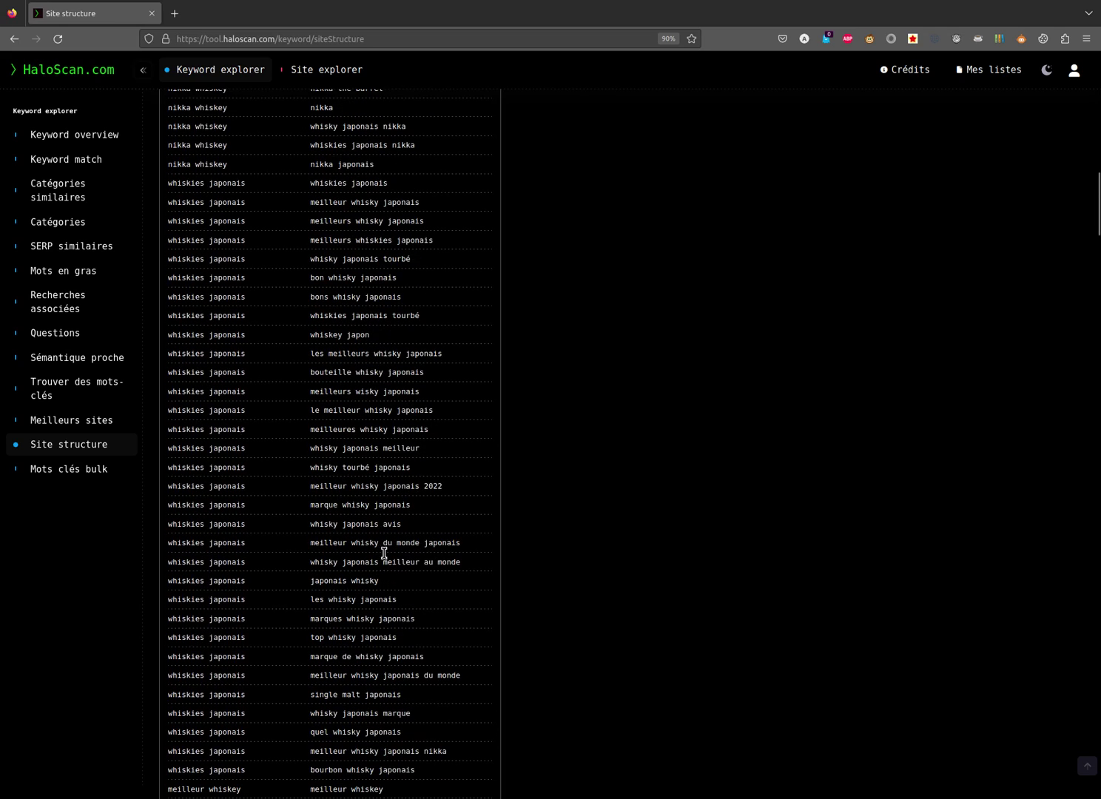
scroll(384, 485, up, 12)
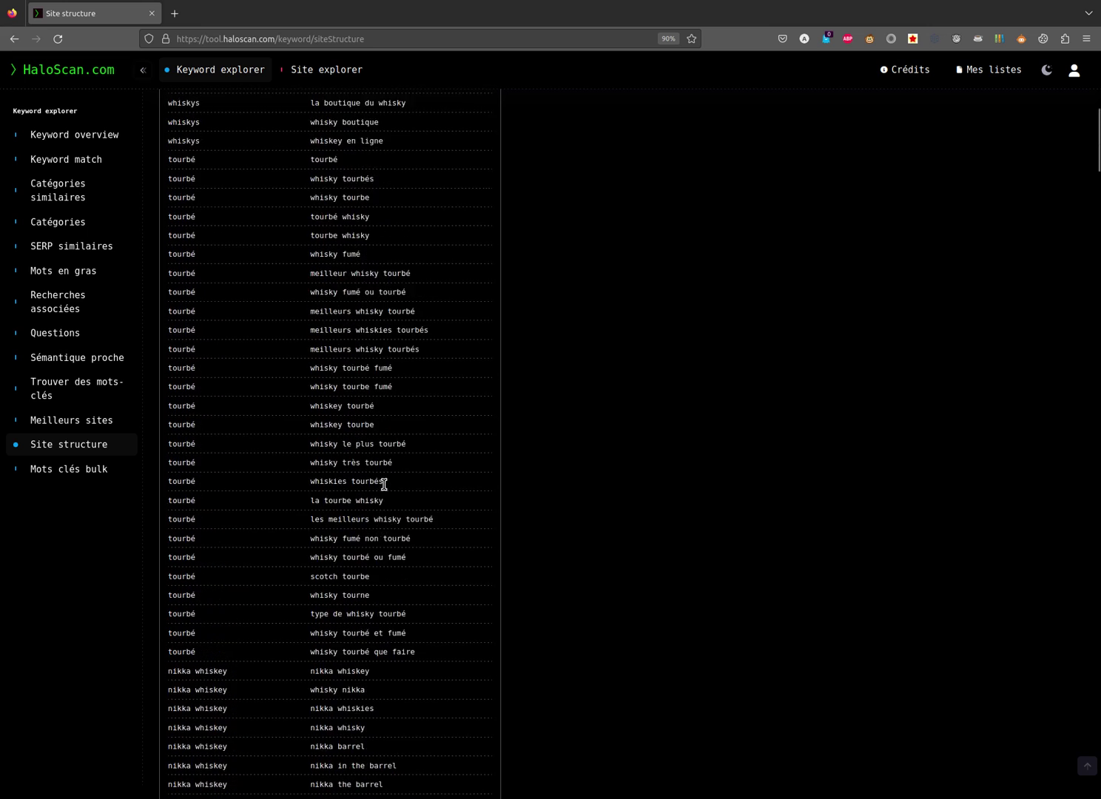
scroll(384, 484, up, 10)
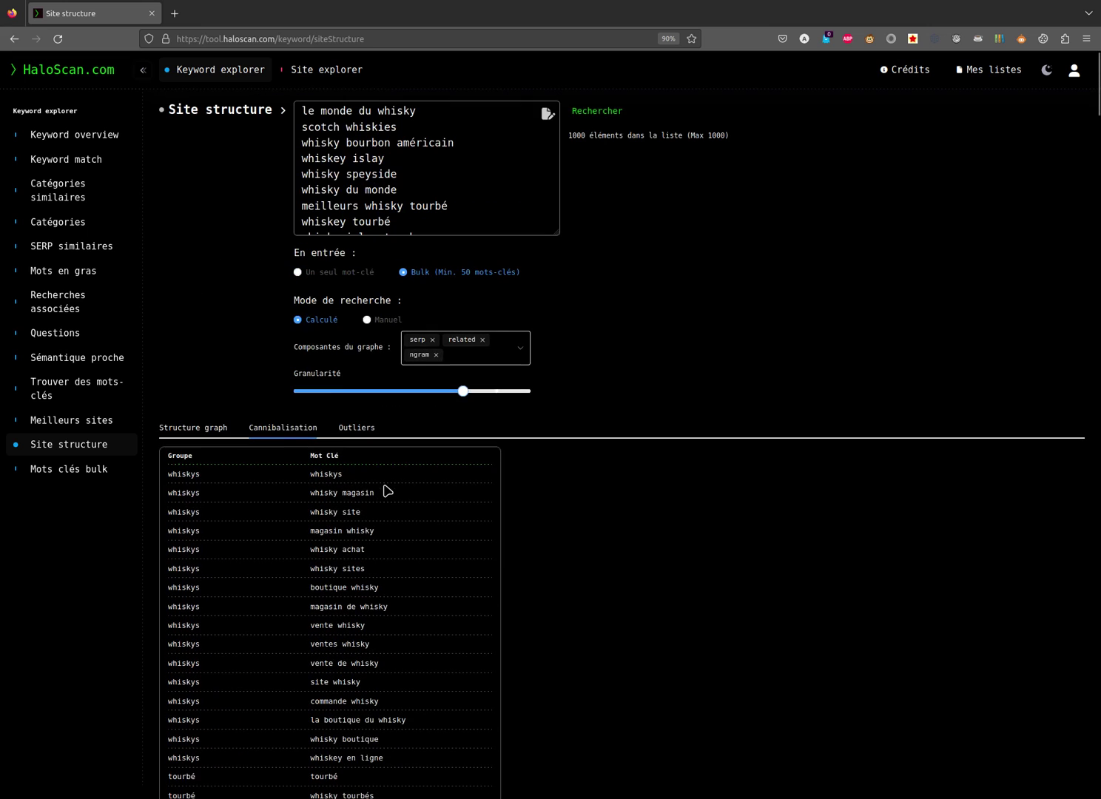
- Check the Outliers of the site structure and return to the structure graph
click(360, 429)
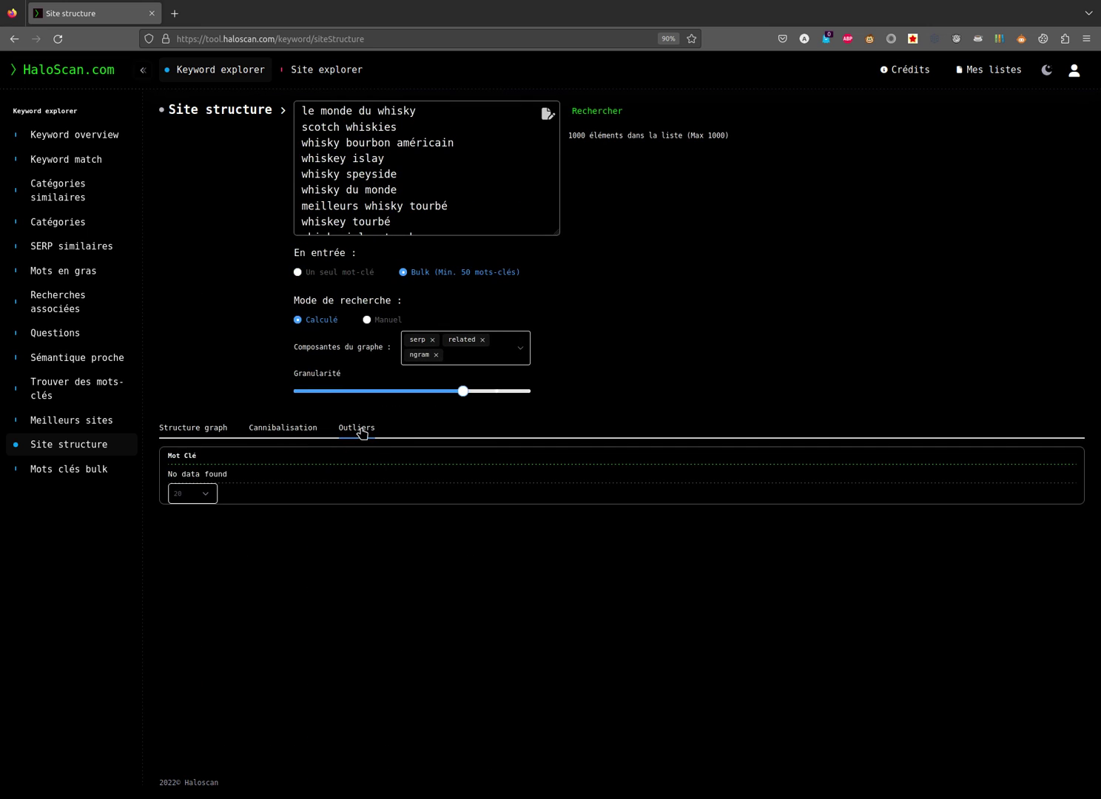
click(296, 430)
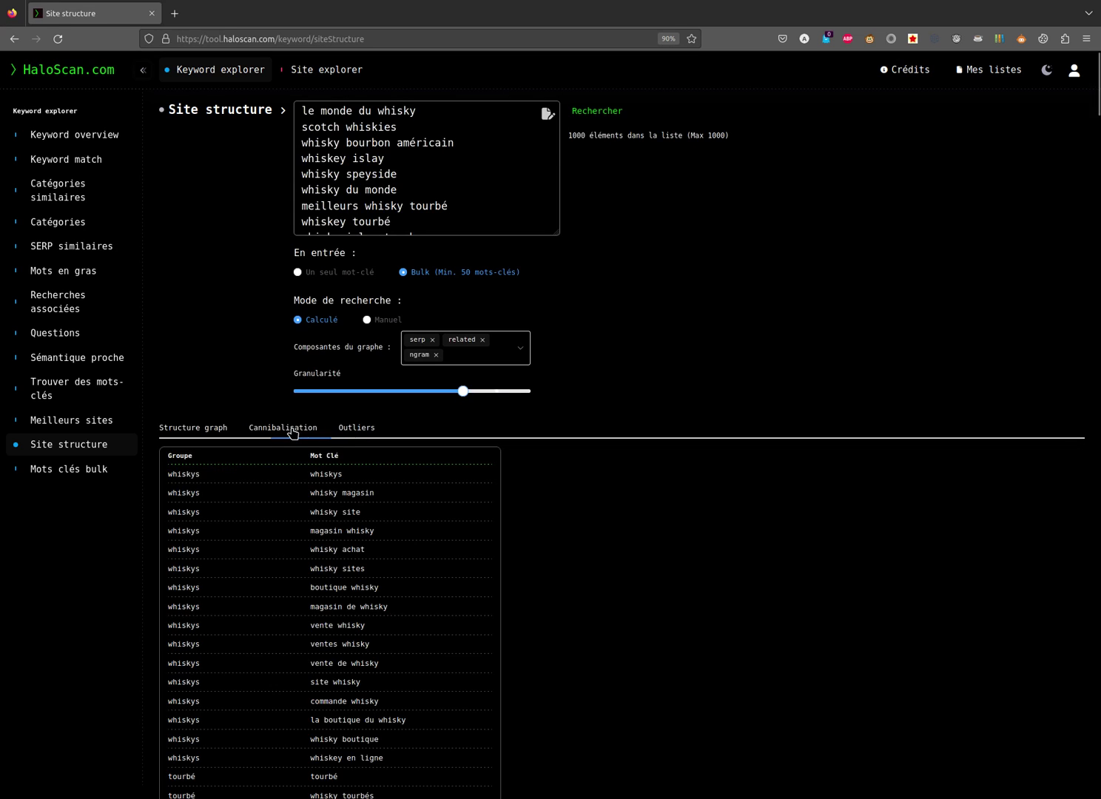
click(225, 431)
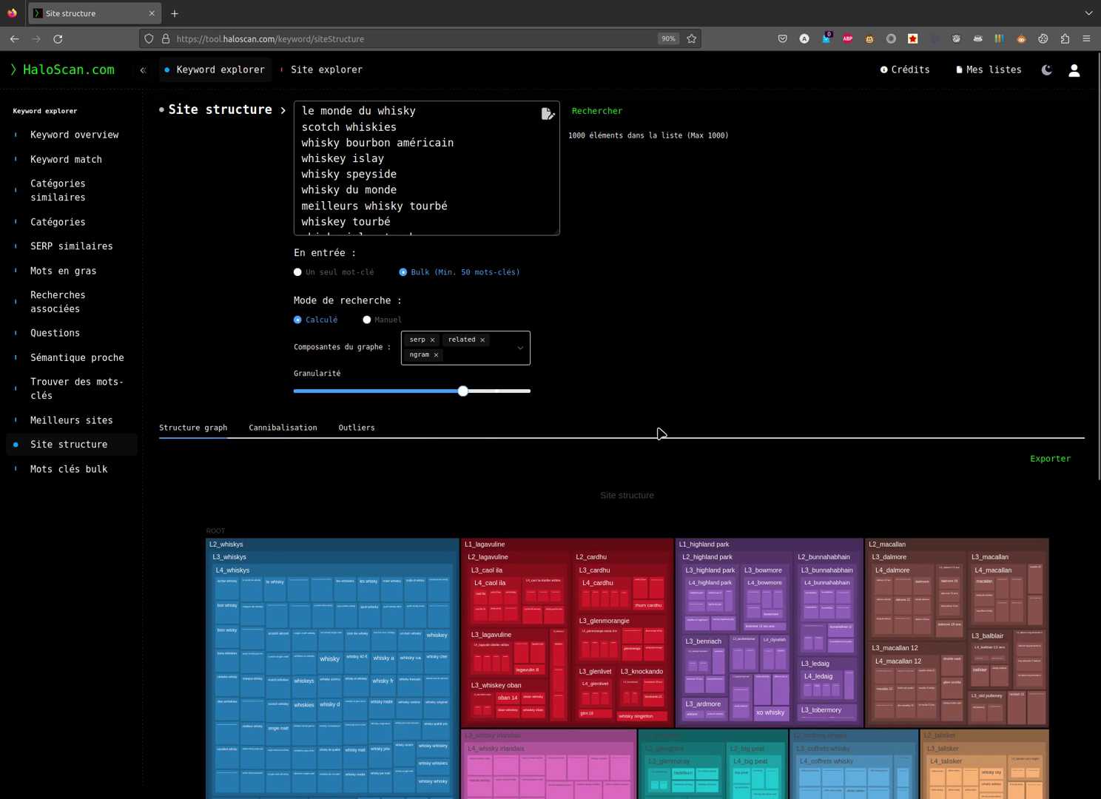
- Export the site structure as CSV and open the exported file in LibreOffice Calc, discarding the old document recovery data
click(1042, 466)
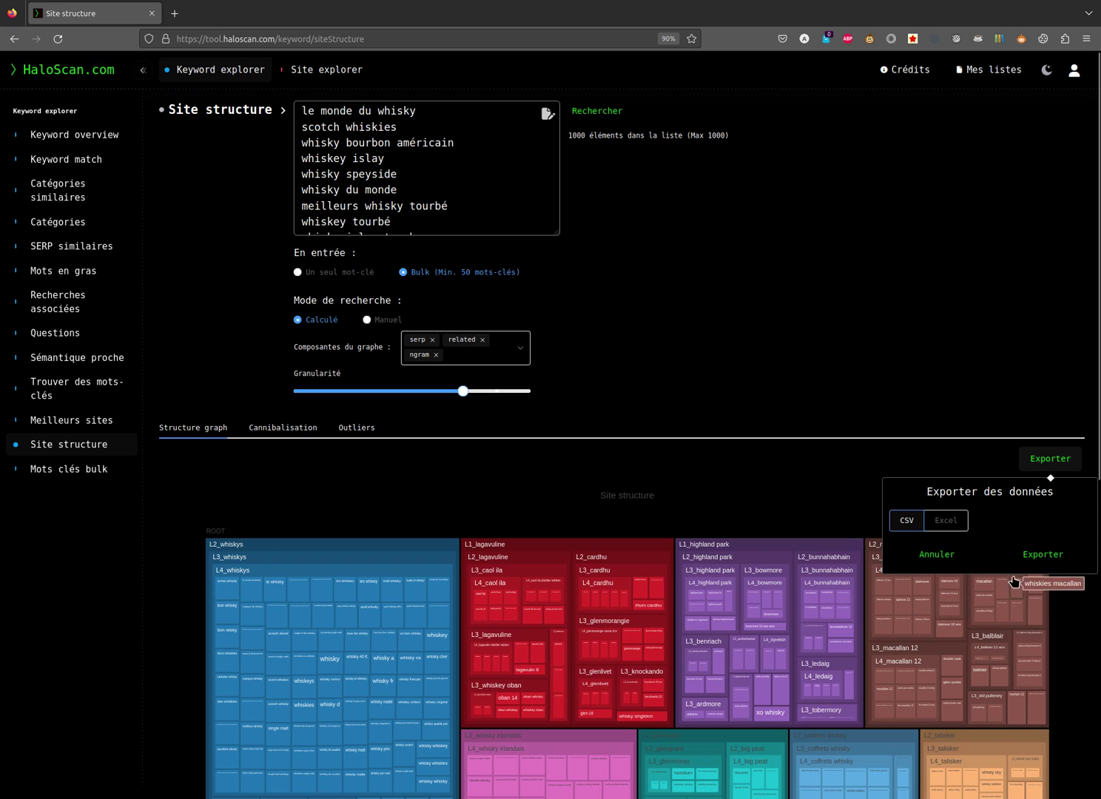
click(1032, 560)
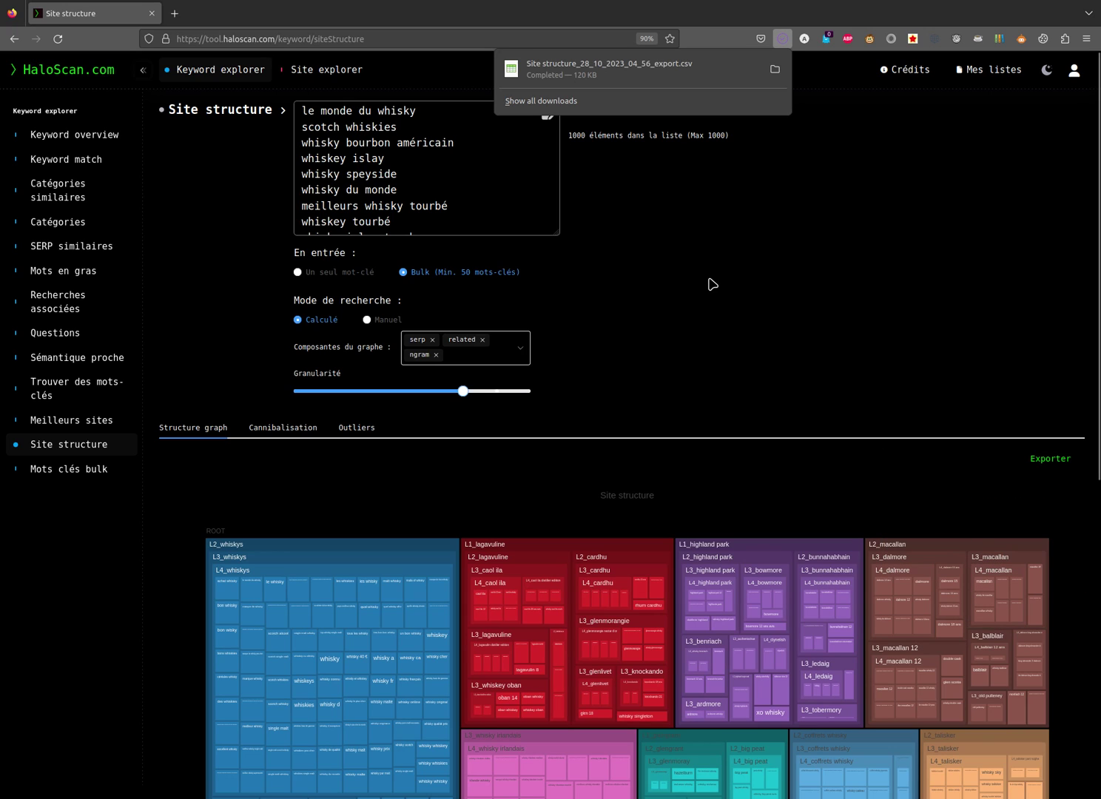
click(661, 80)
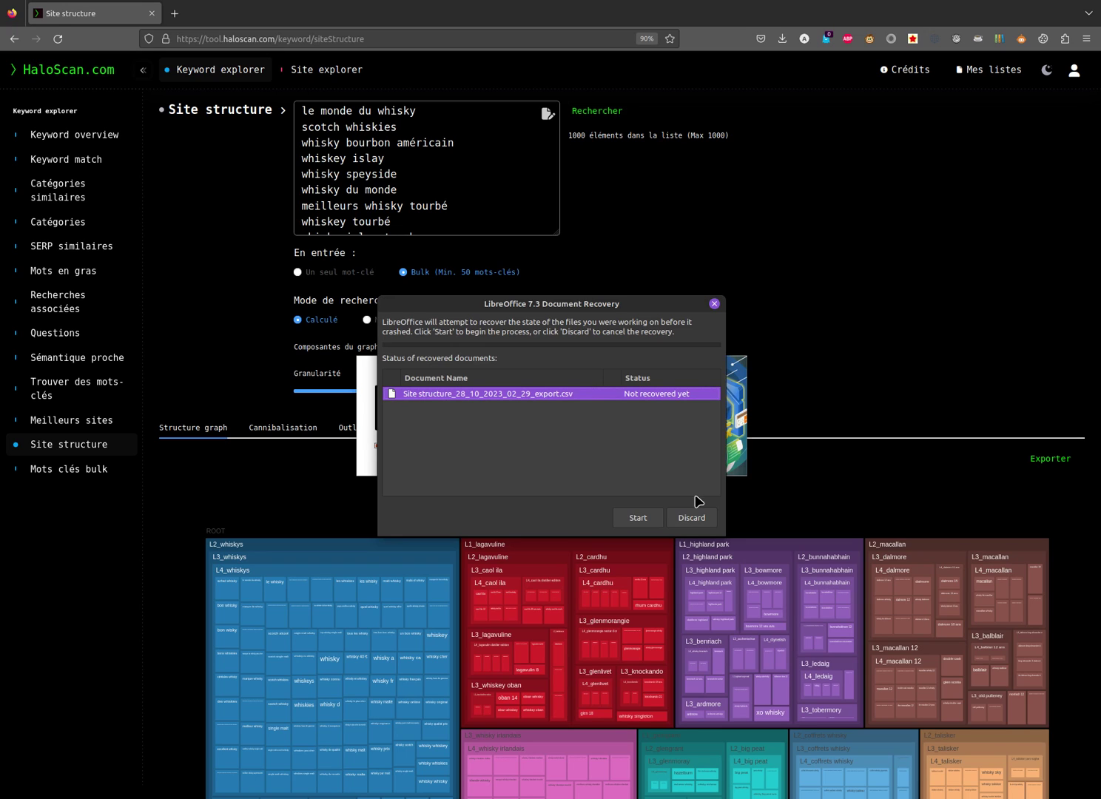
click(695, 521)
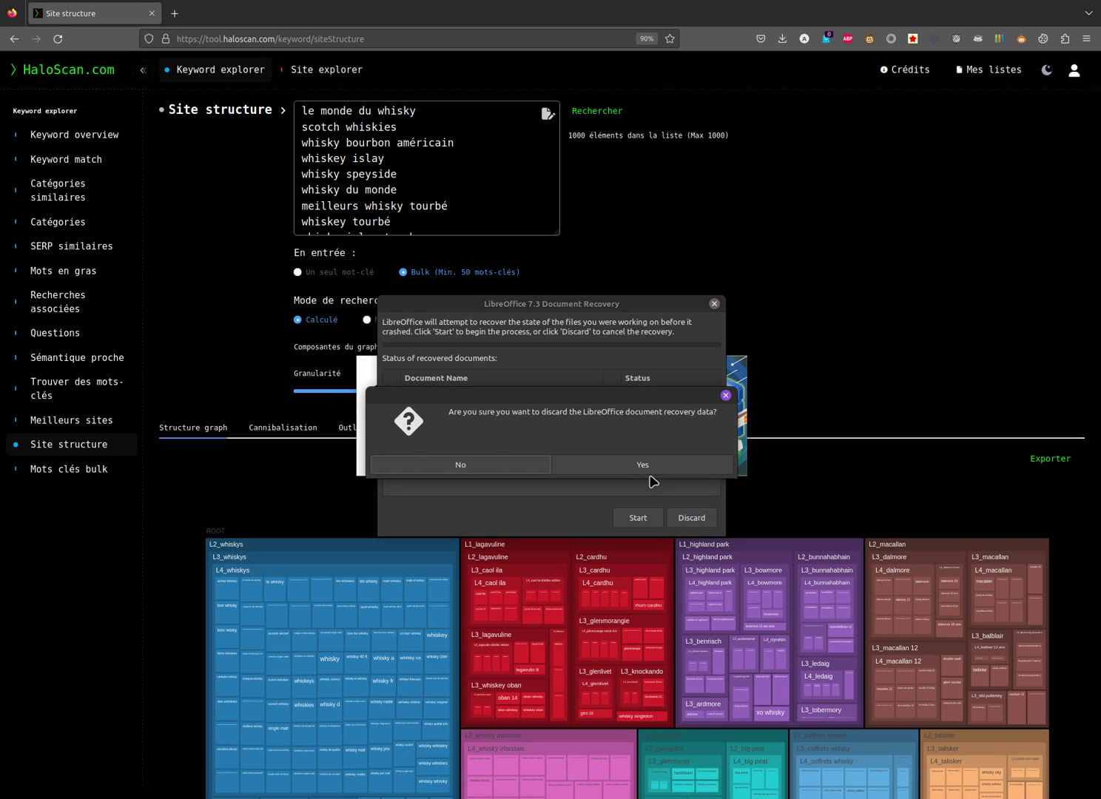
click(627, 462)
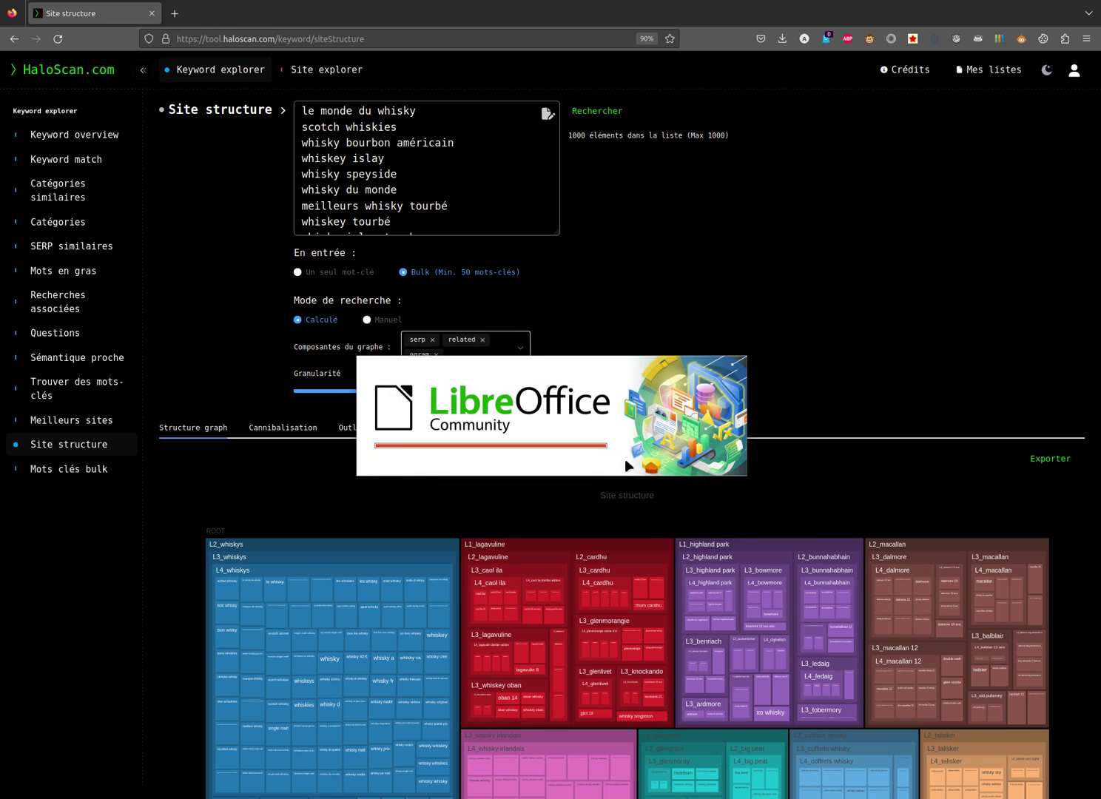
key(Return)
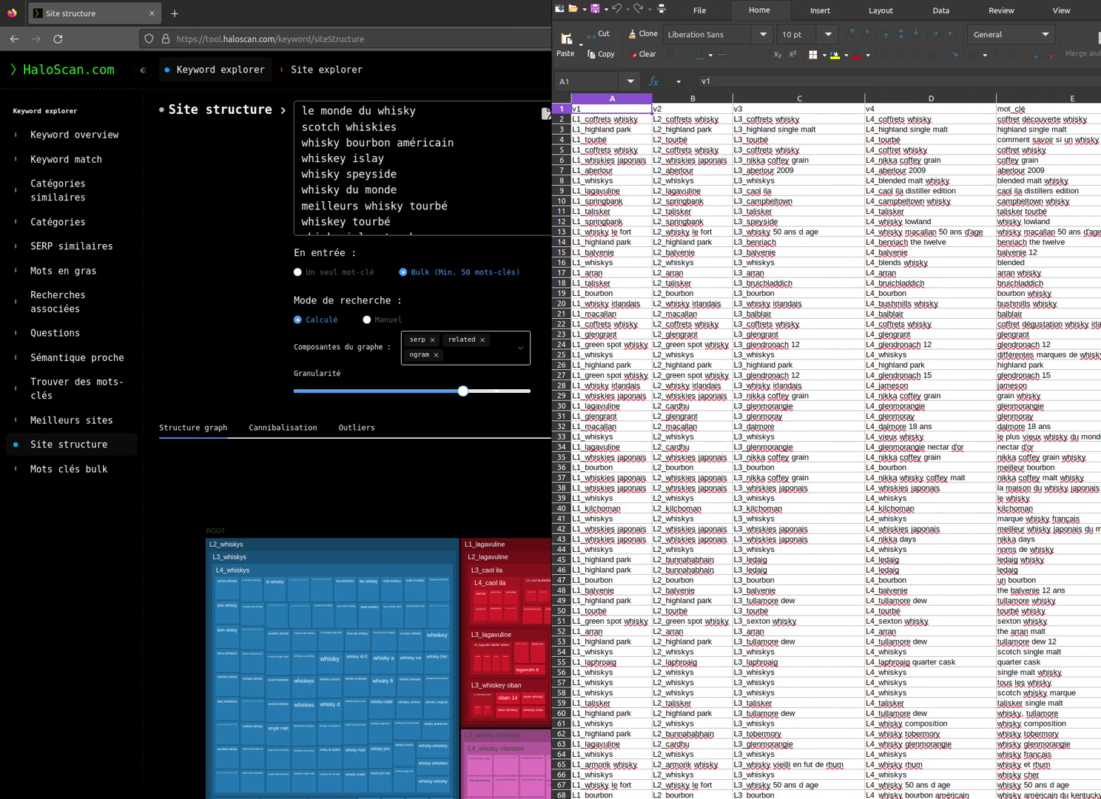
key(alt+Tab)
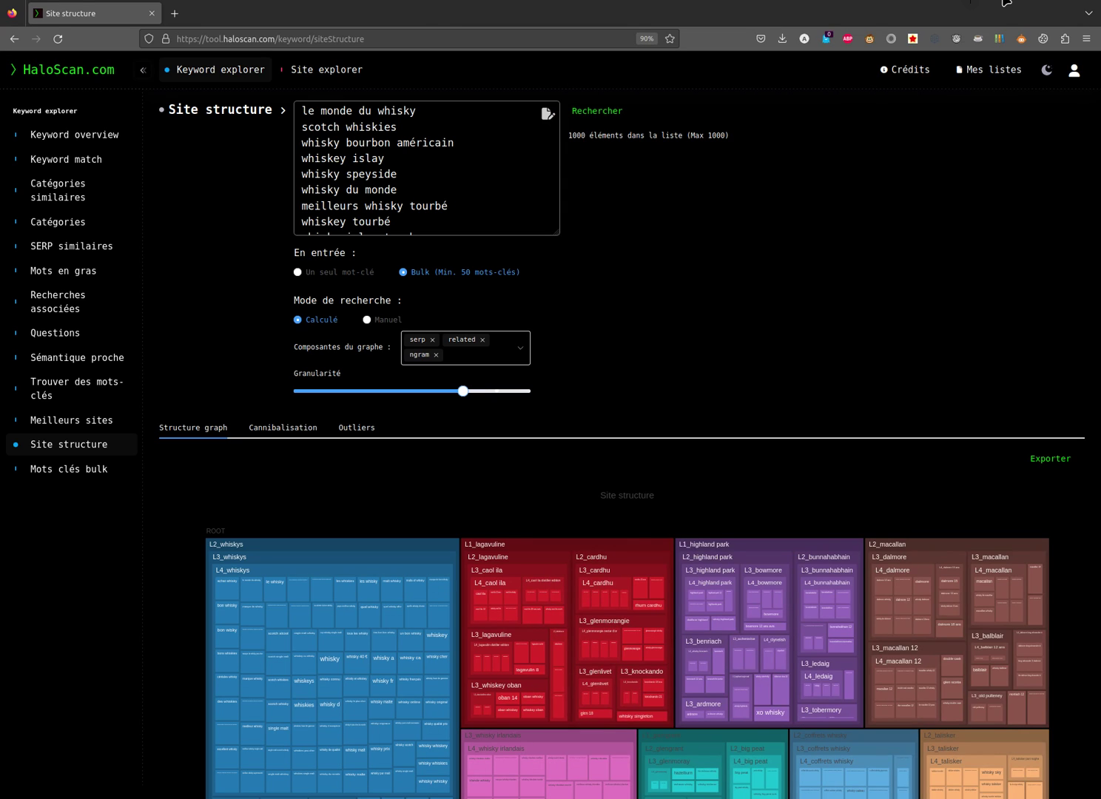
key(ctrl+alt+Down)
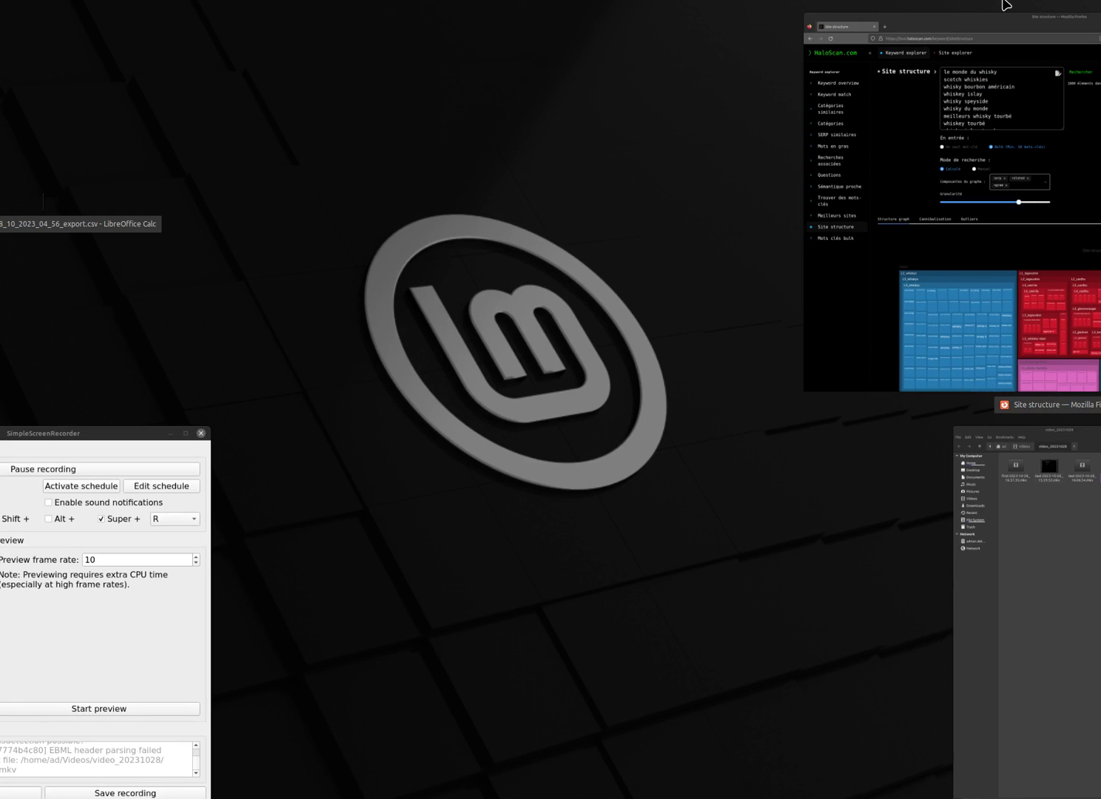
click(1004, 275)
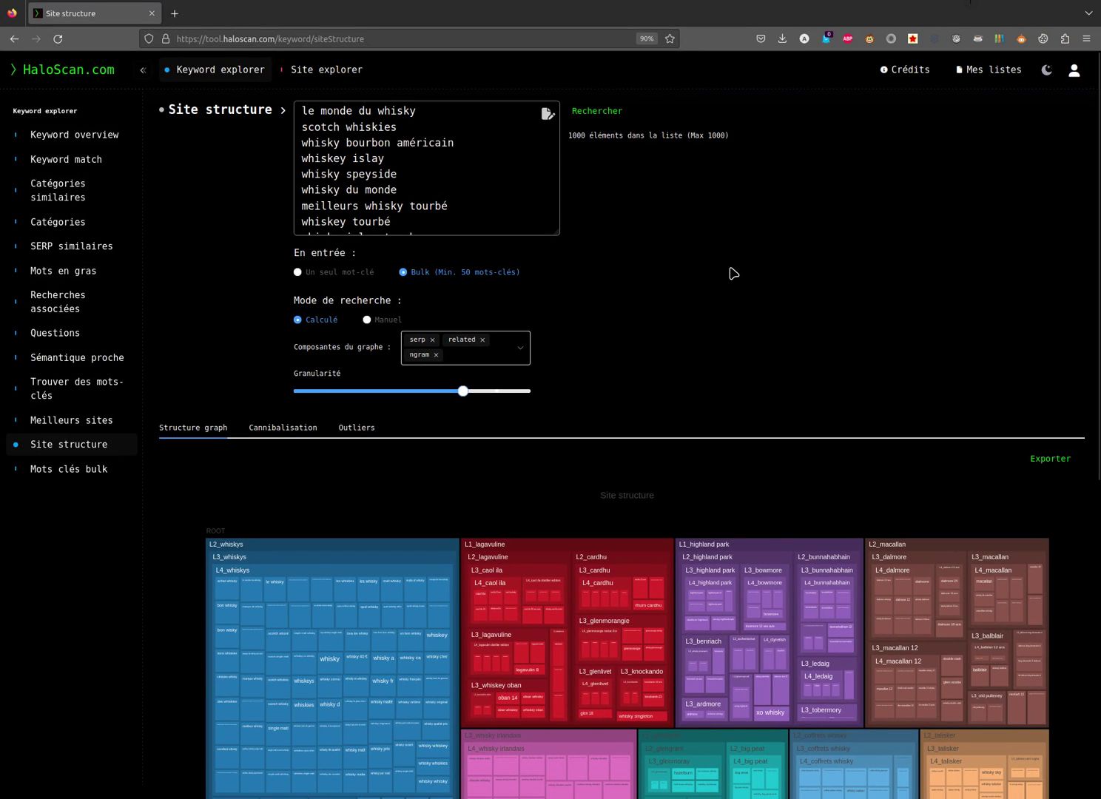
- Switch to the exported CSV in LibreOffice Calc and inspect the mot_clé keywords against their v4 groups
key(alt+Tab)
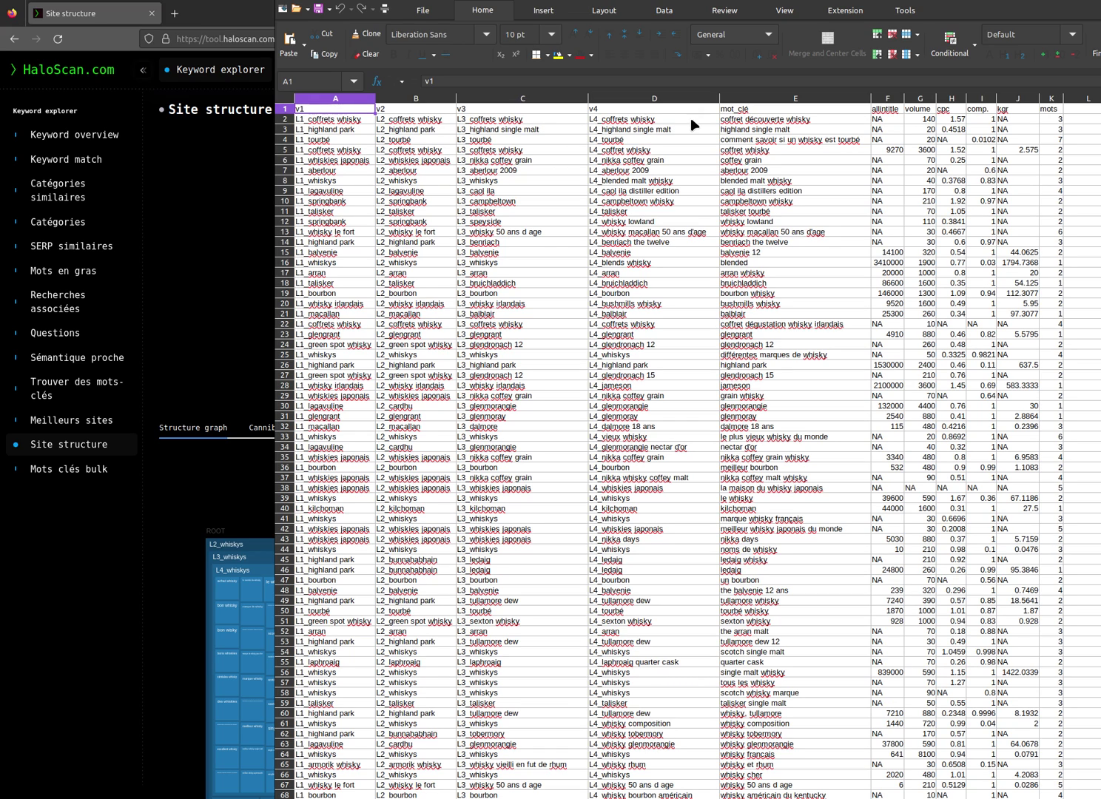
click(810, 117)
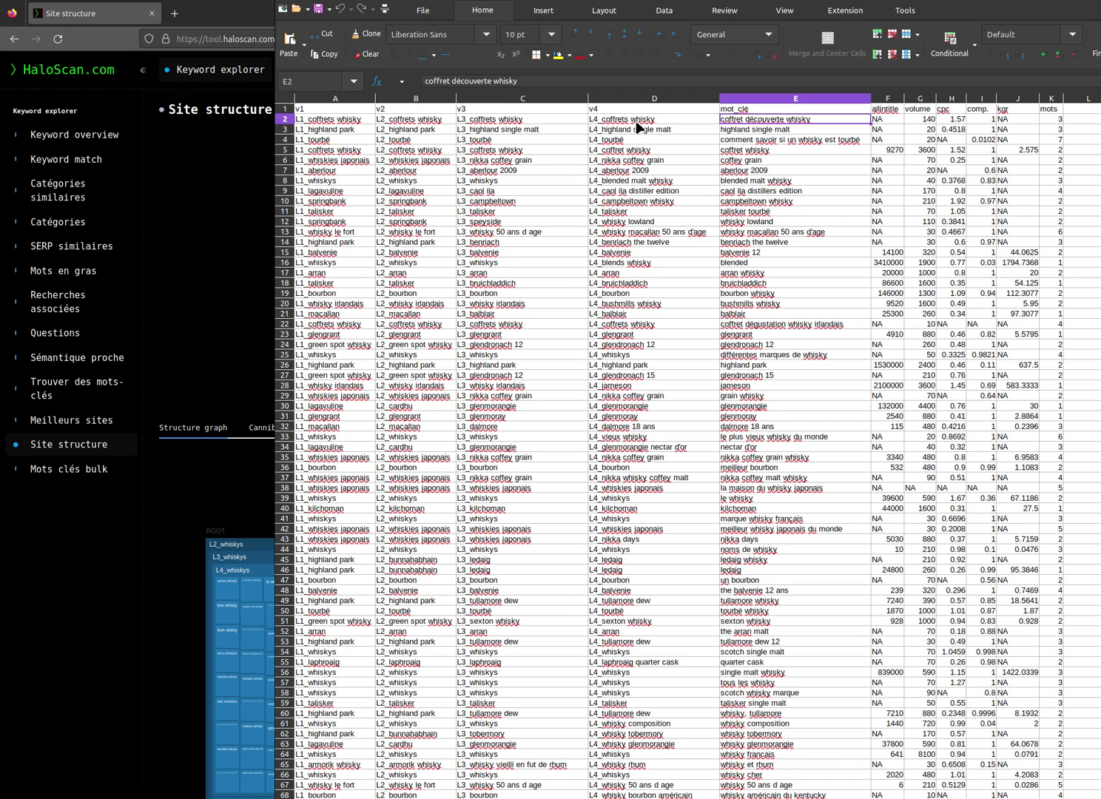
click(773, 161)
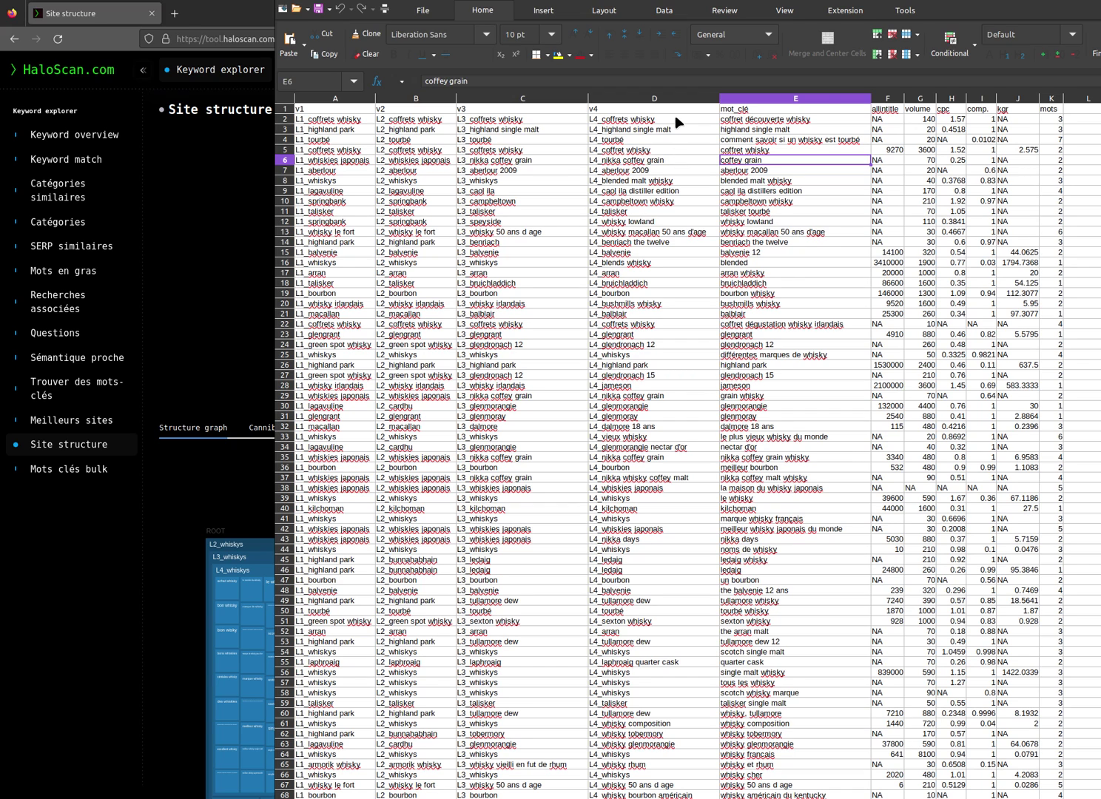
drag(613, 123, 613, 530)
click(613, 527)
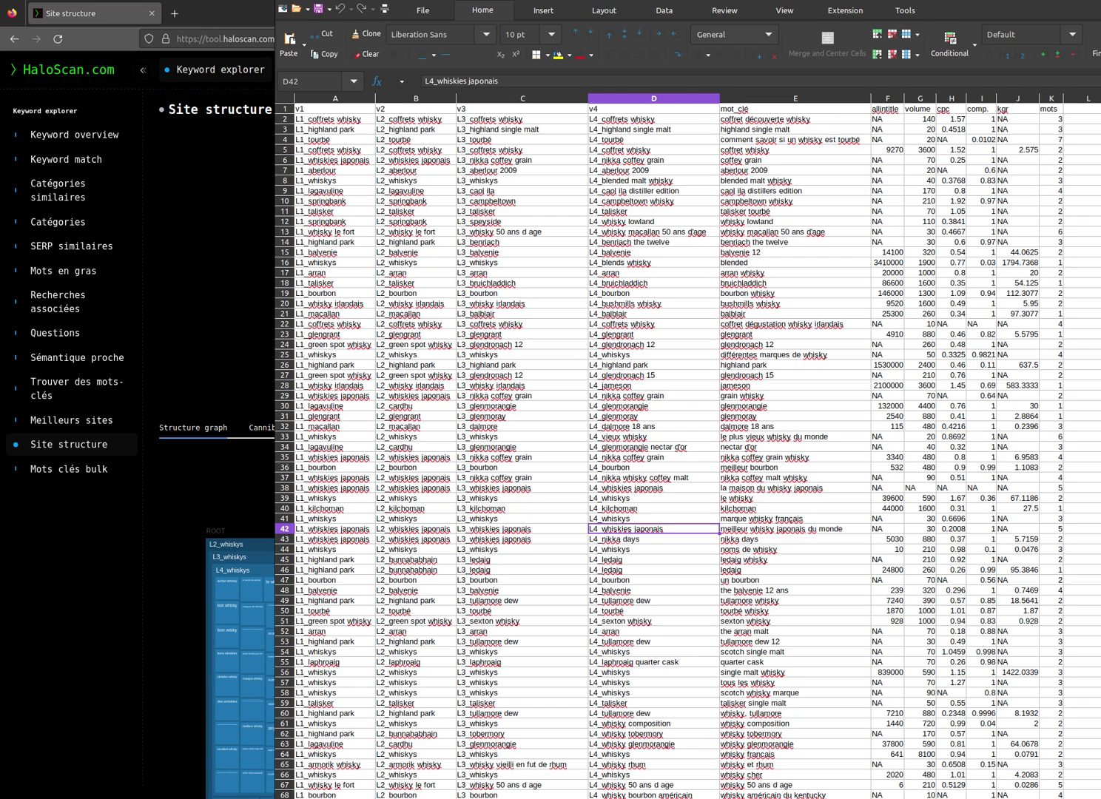
- Switch back to HaloScan and generate the site structure in Manuel mode with 3 shared top 10 URLs and 50 shared top 100 URLs
key(alt+Tab)
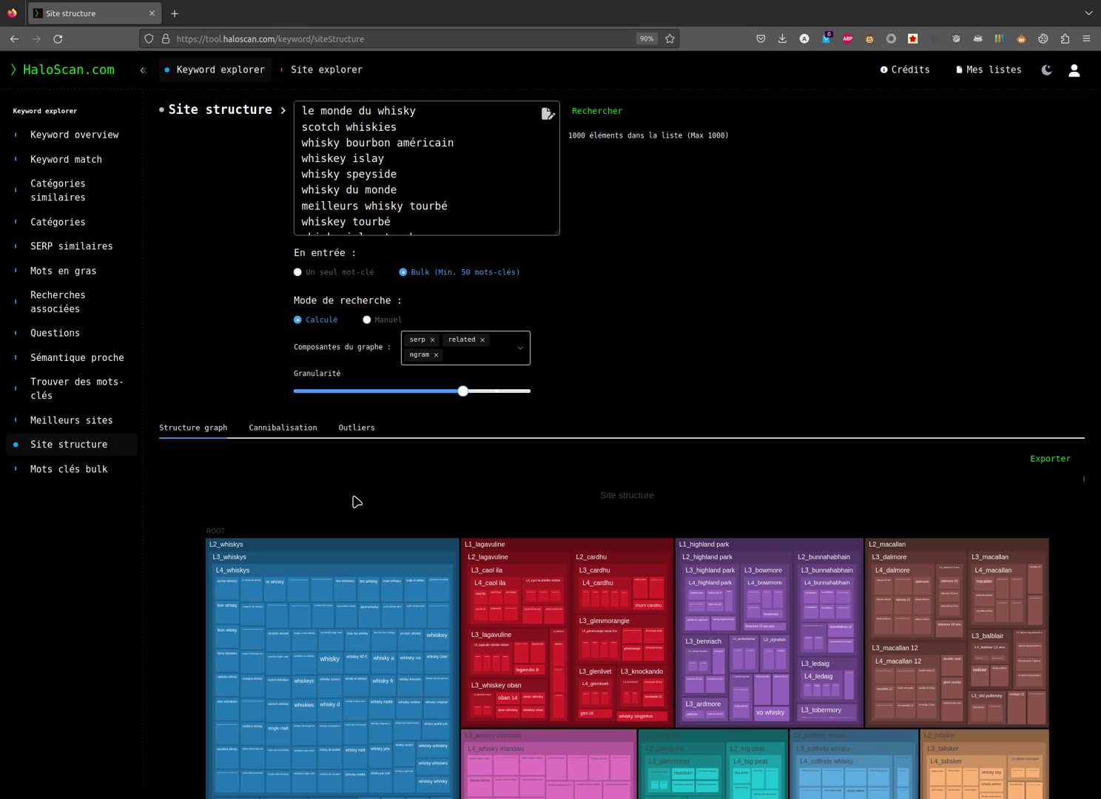
click(367, 320)
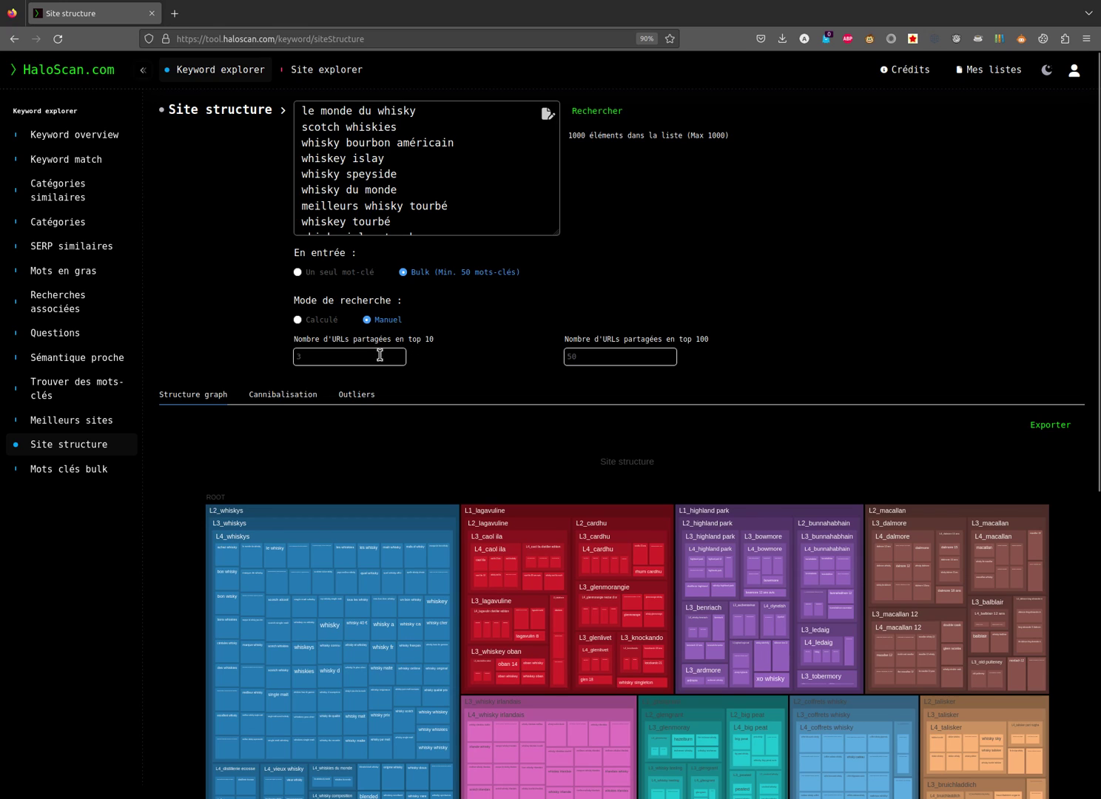
drag(374, 355, 282, 355)
click(609, 355)
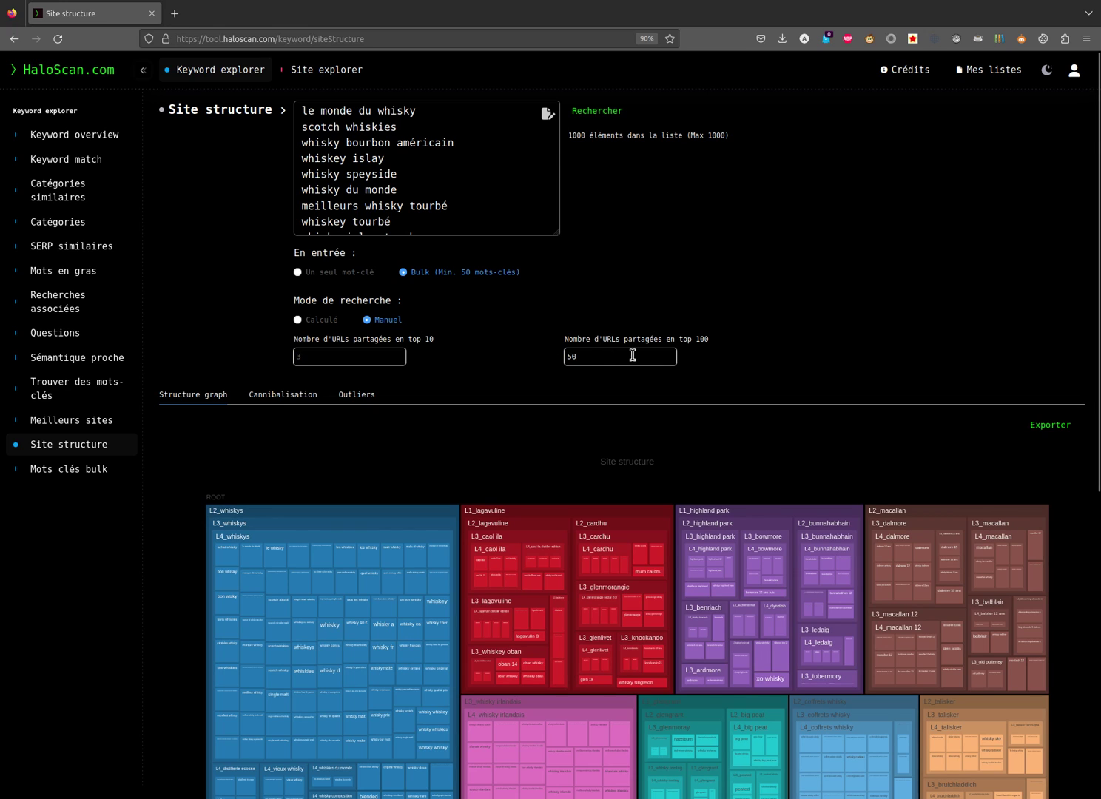
click(604, 112)
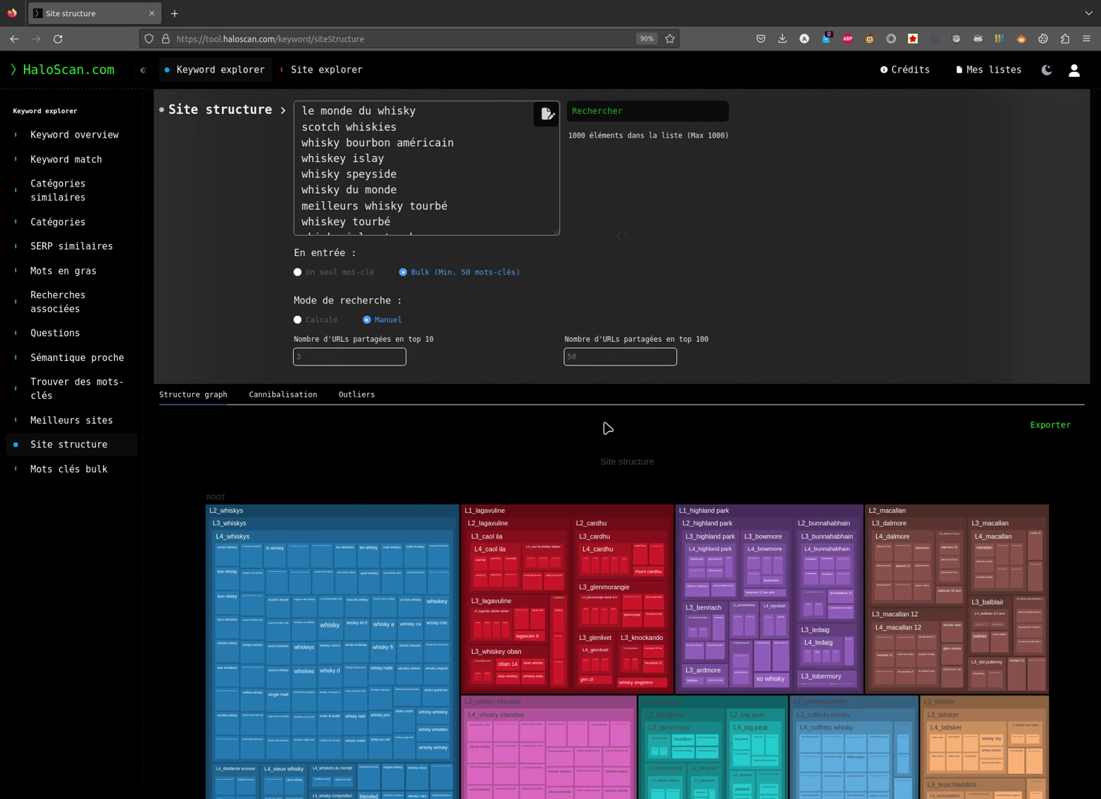
- Review the keyword groups and their volumes in the manual site structure
scroll(607, 428, down, 5)
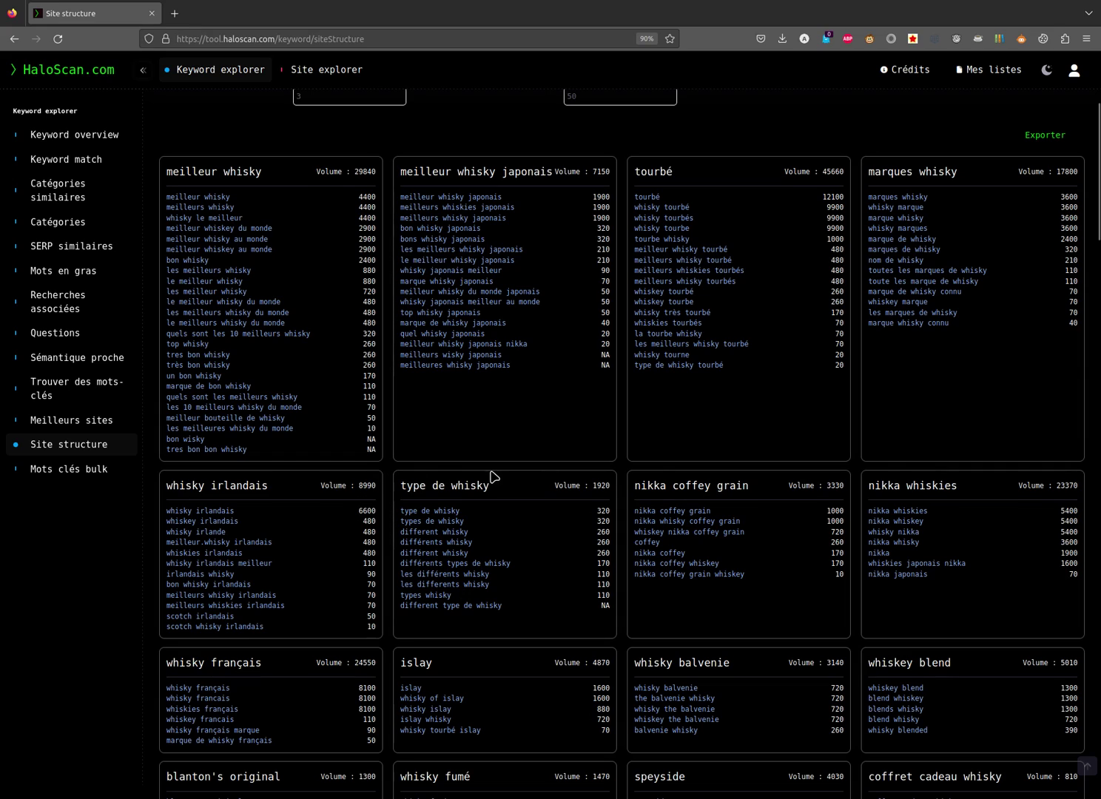
scroll(659, 474, up, 2)
scroll(661, 475, down, 8)
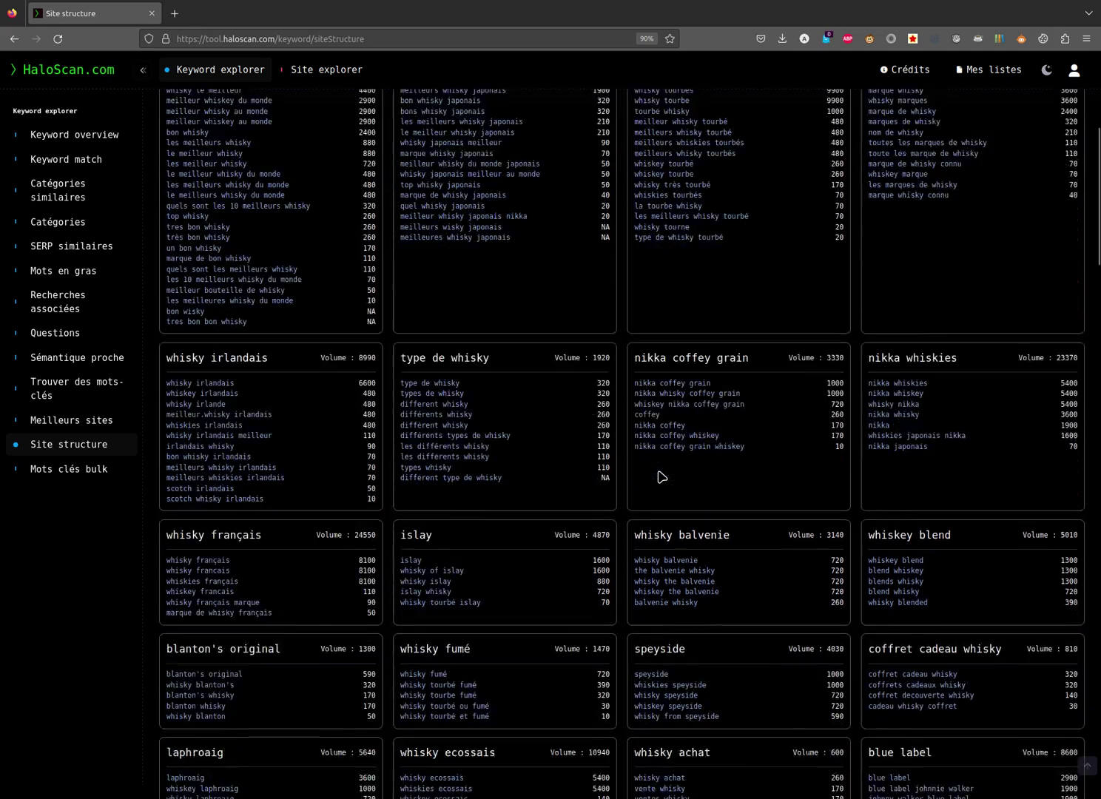
scroll(659, 472, up, 5)
scroll(658, 471, up, 6)
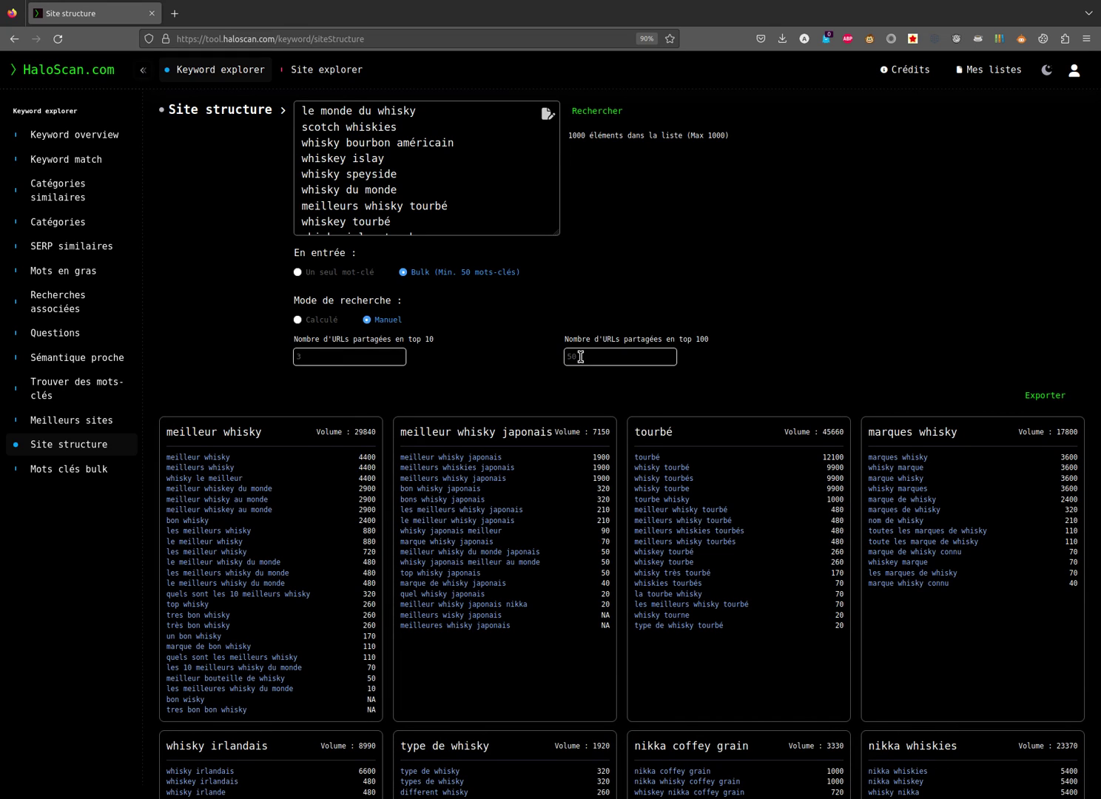
- Regenerate the structure with 5 shared top 10 URLs and 50 shared top 100 URLs, and check the new groups
key(BackSpace)
text(45)
click(616, 124)
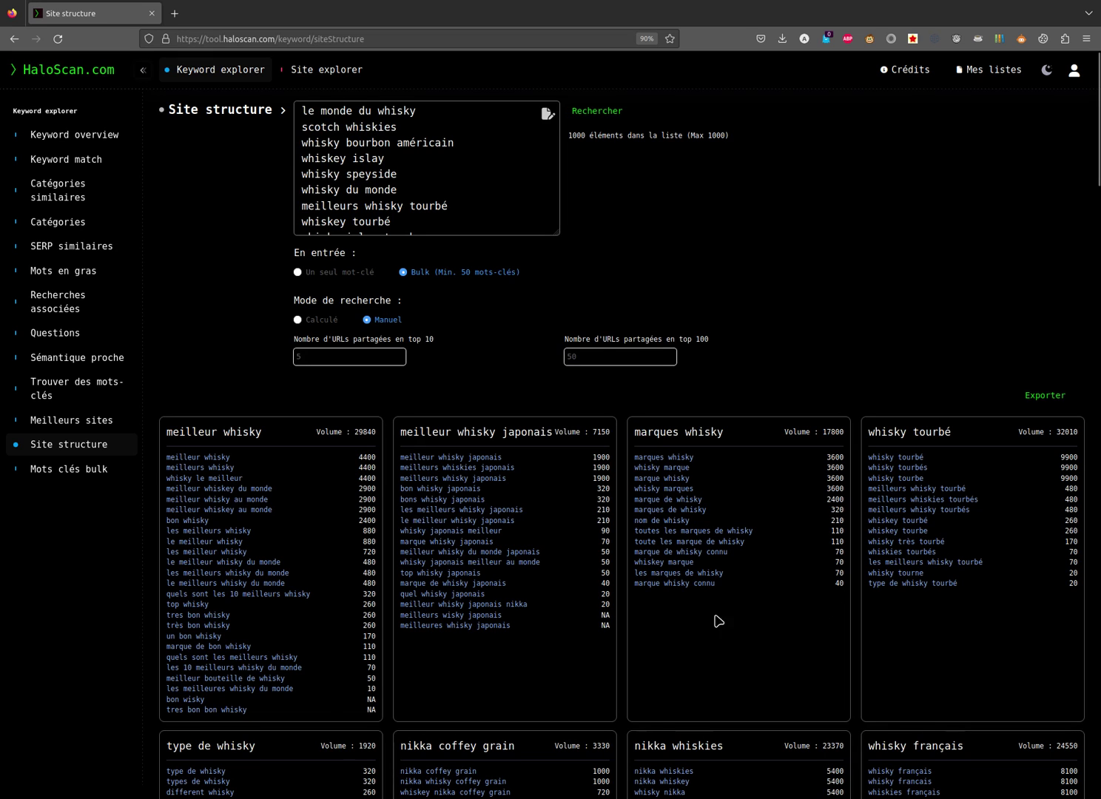
scroll(561, 618, down, 4)
scroll(560, 619, up, 3)
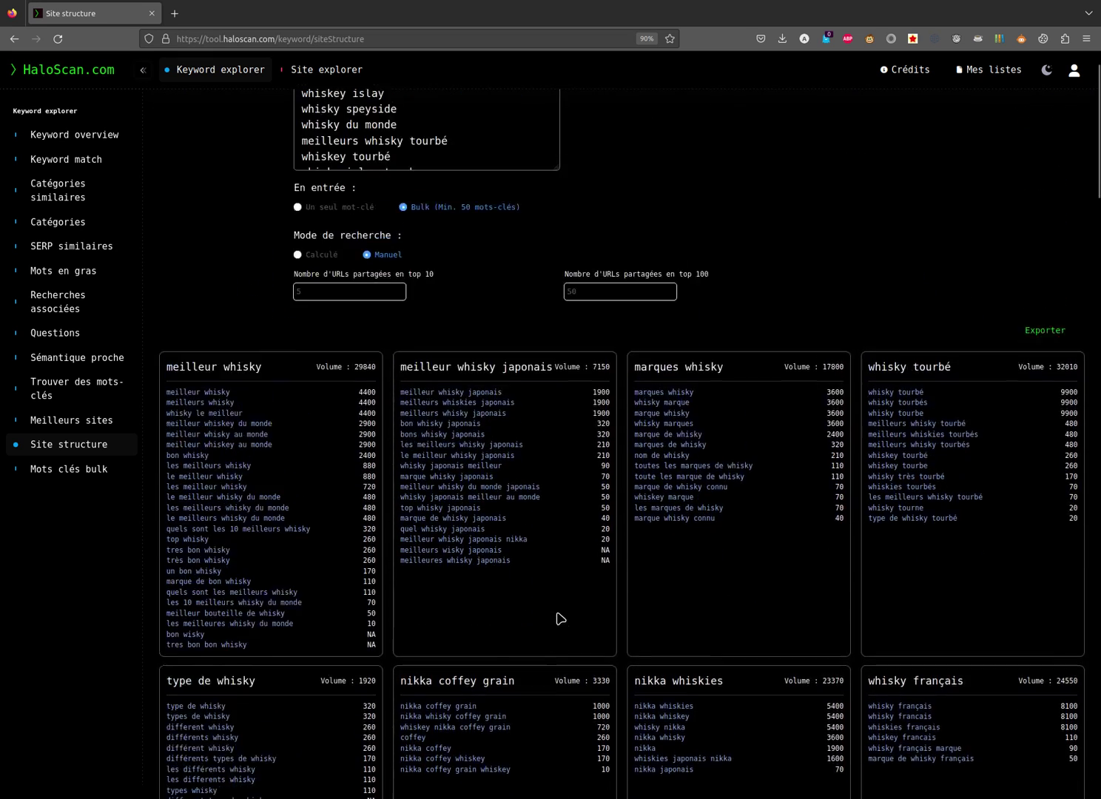
scroll(560, 618, up, 2)
- Set the shared URL thresholds to 2 in the top 10 and 35 in the top 100, and regenerate the structure
click(350, 357)
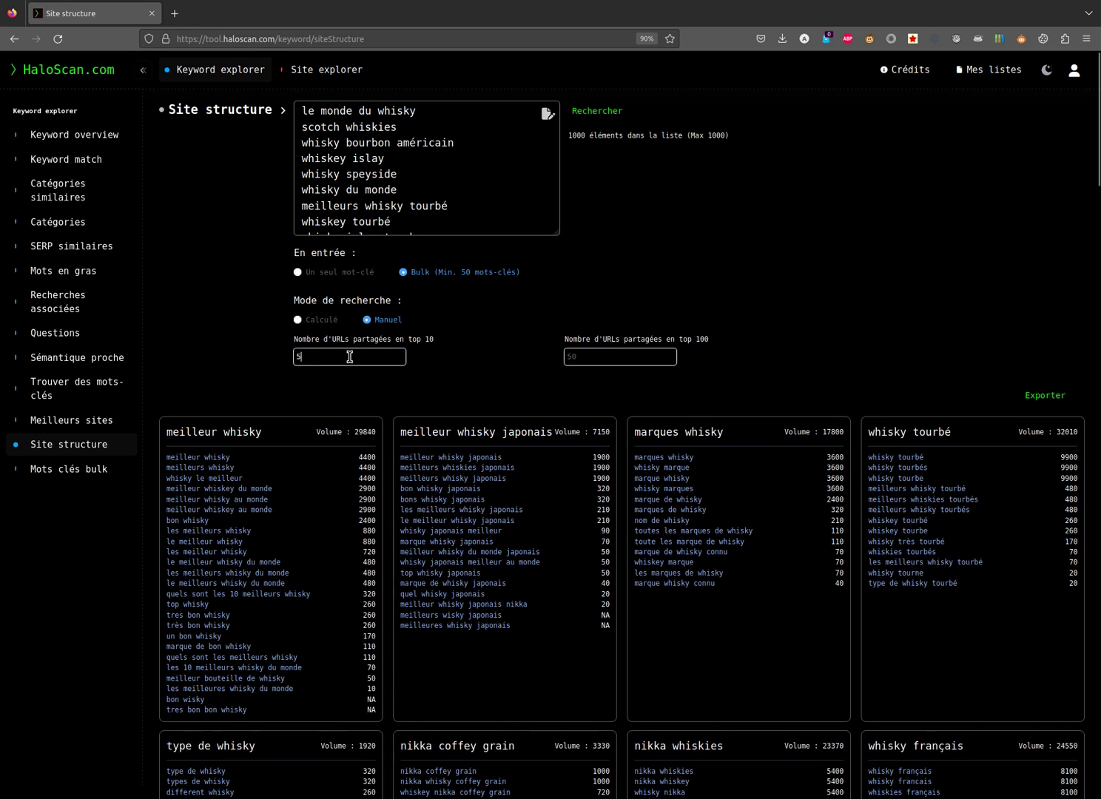
double_click(350, 357)
text(2)
click(603, 357)
text(2)
text(5)
click(620, 111)
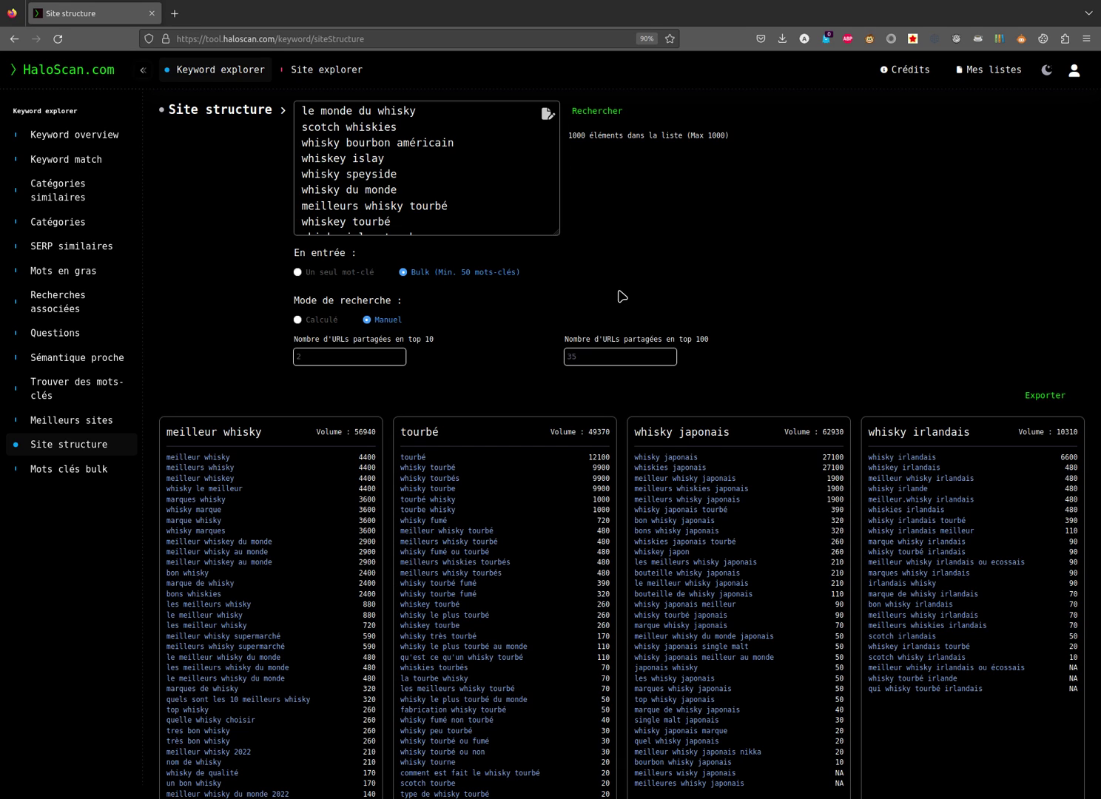
- Examine the broader keyword groups produced by the looser thresholds, from meilleur whisky through nikka whiskies
scroll(622, 296, down, 10)
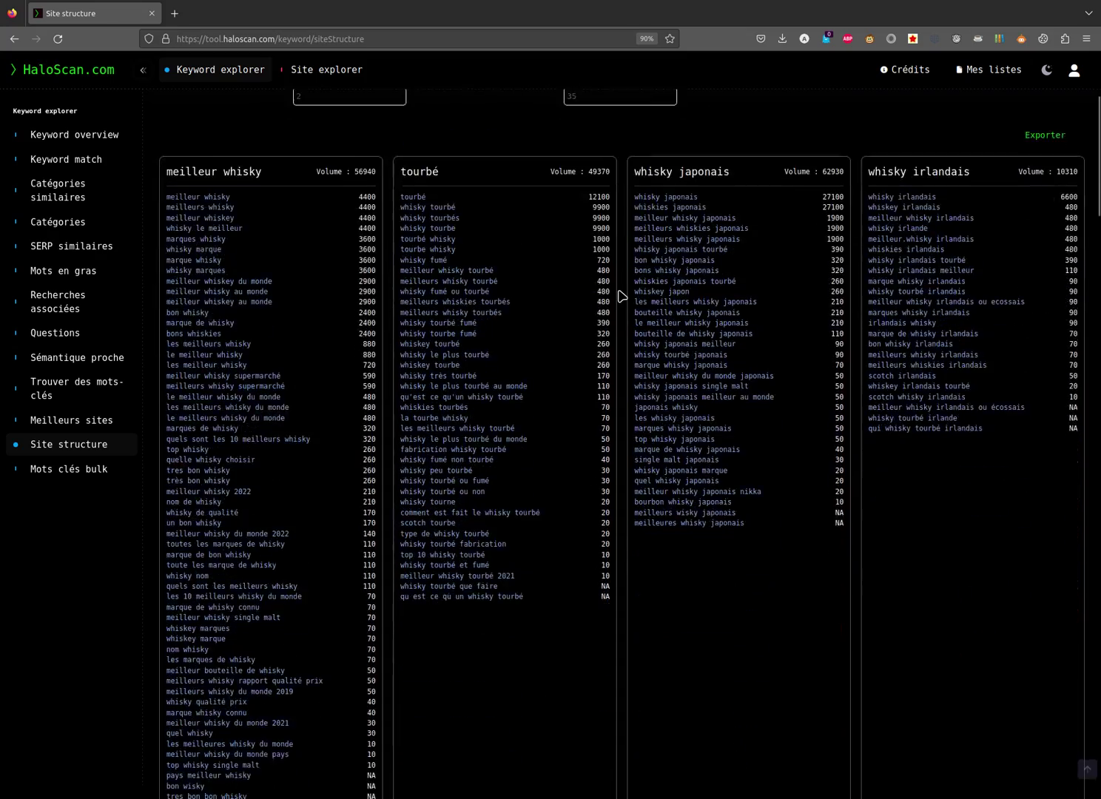
scroll(622, 296, down, 5)
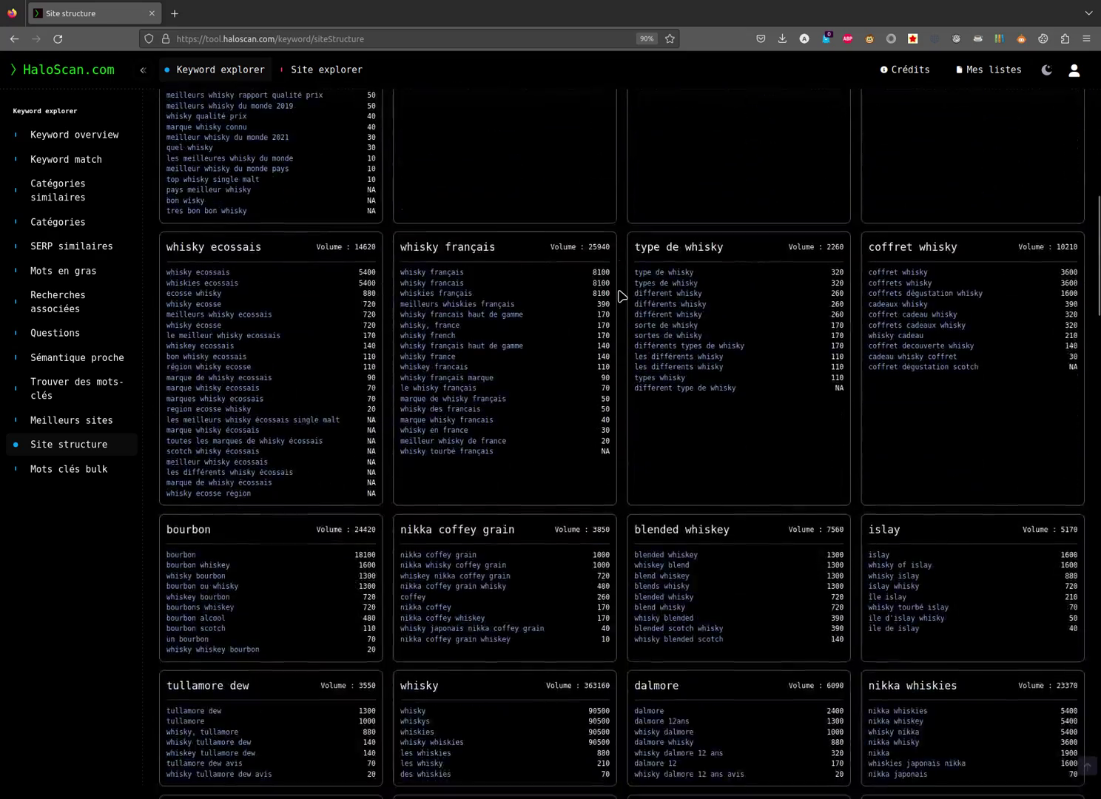
scroll(621, 296, up, 5)
scroll(622, 296, up, 6)
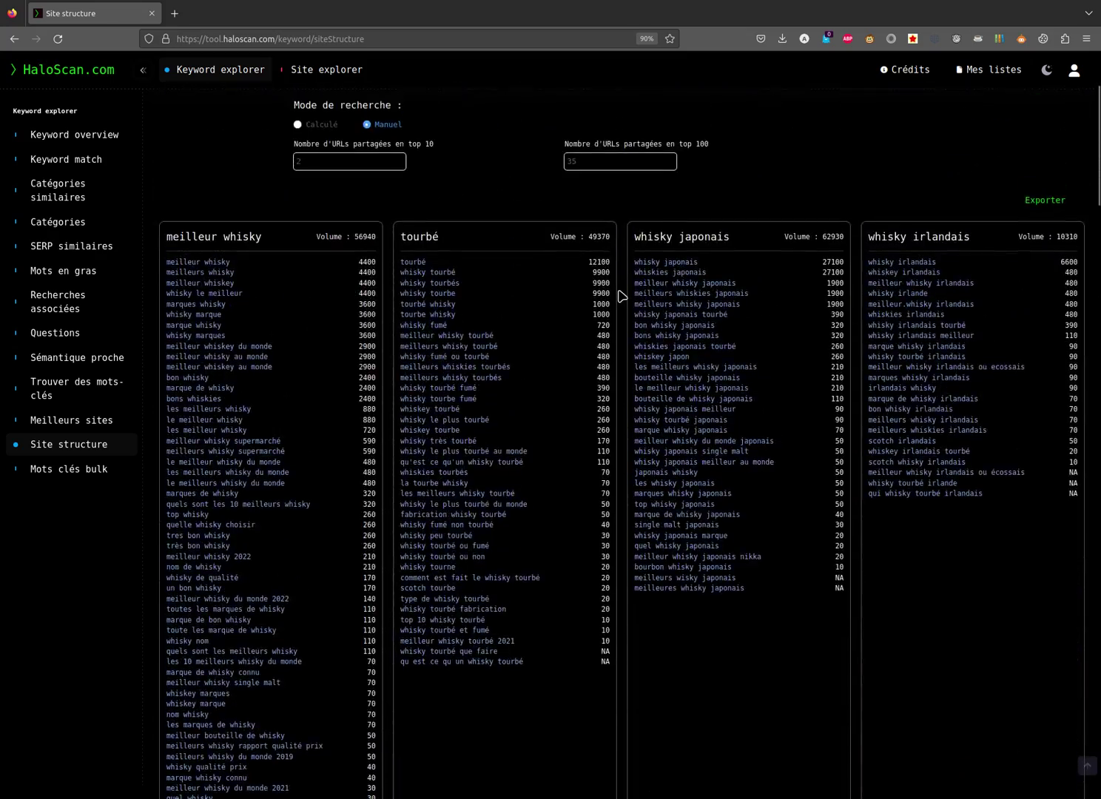
scroll(731, 212, up, 3)
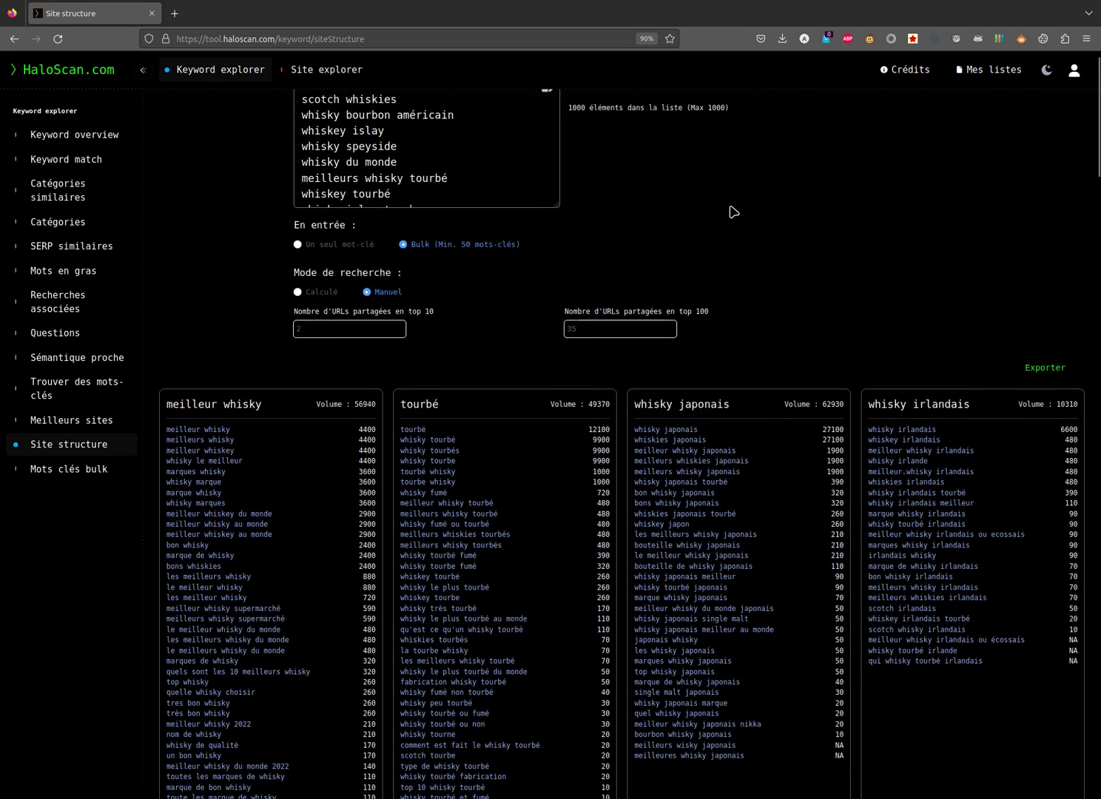
scroll(732, 213, up, 1)
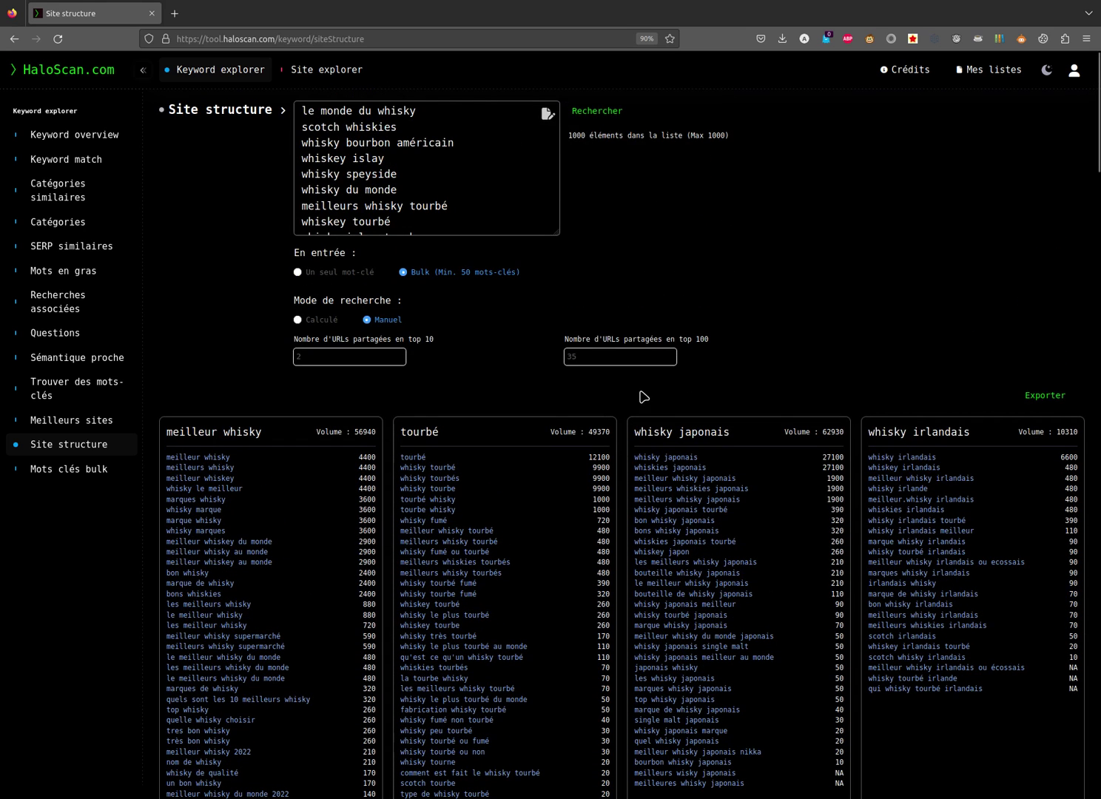